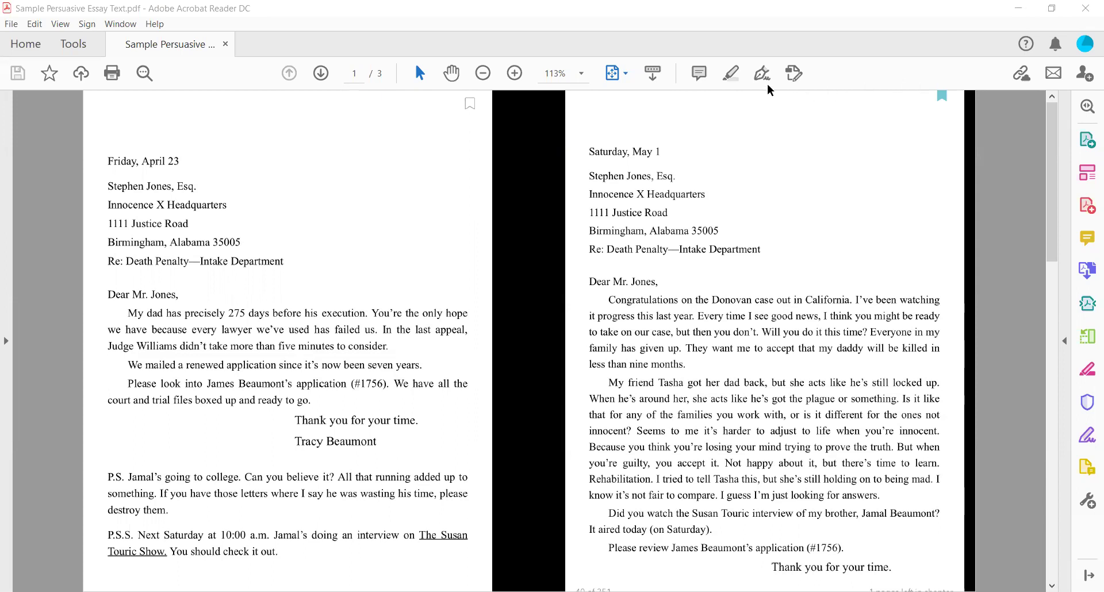
- Place a blank sticky note after "failed us" in the April 23 letter and highlight "we have because every lawyer we've used has failed us"
left_click(700, 74)
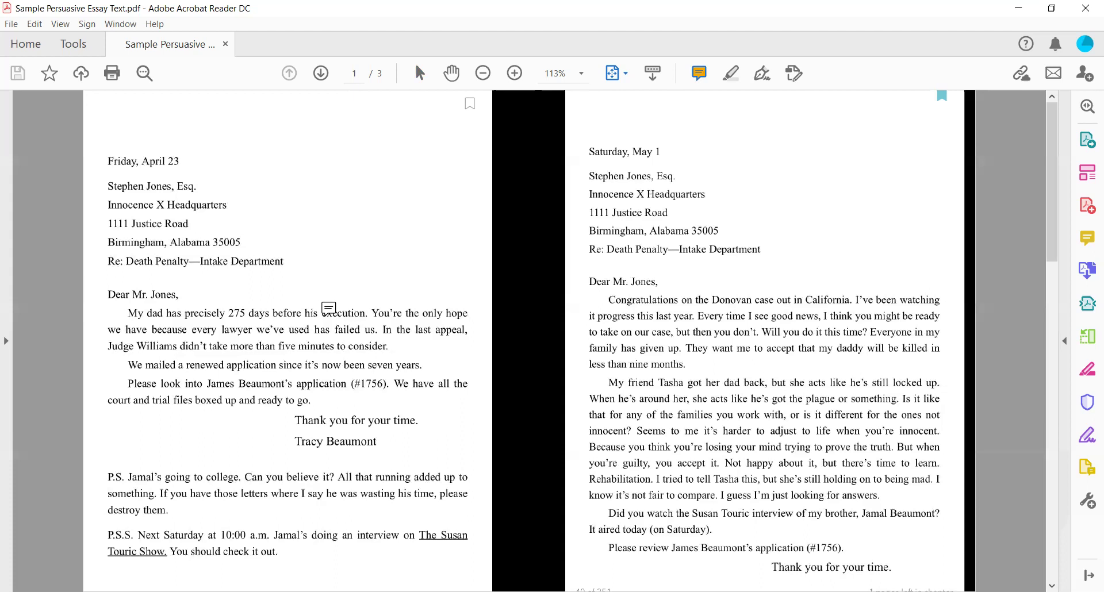
left_click(383, 320)
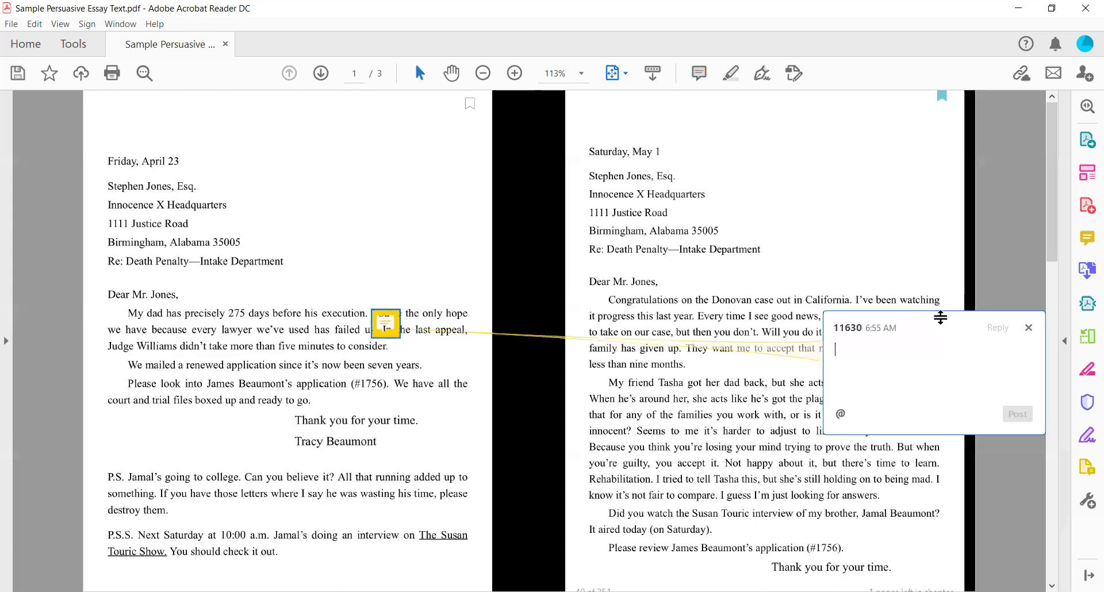
left_click(1029, 327)
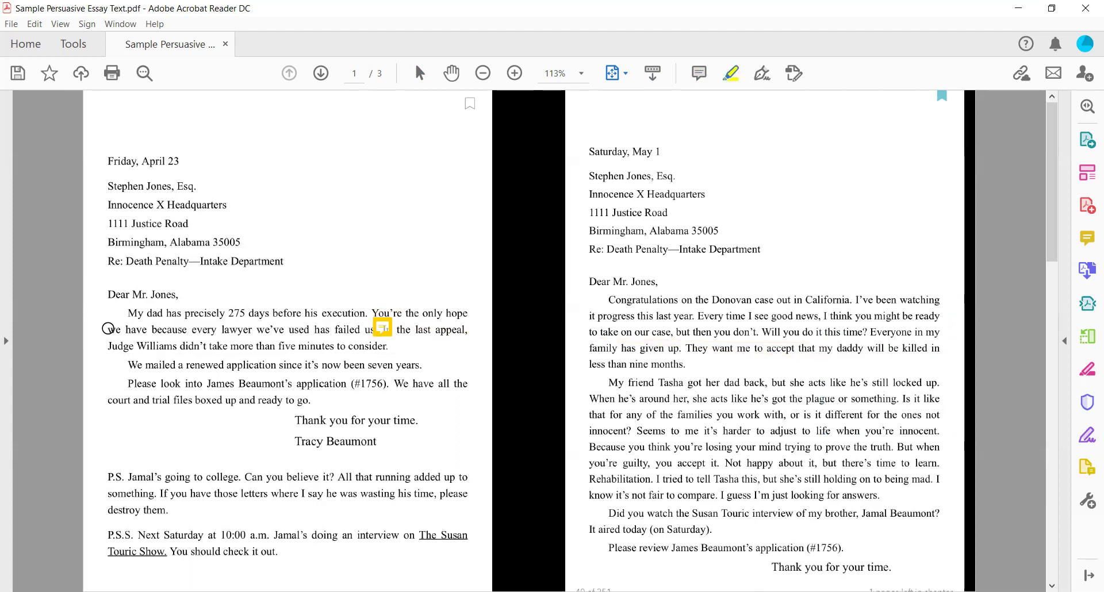
left_click_drag(108, 329, 375, 332)
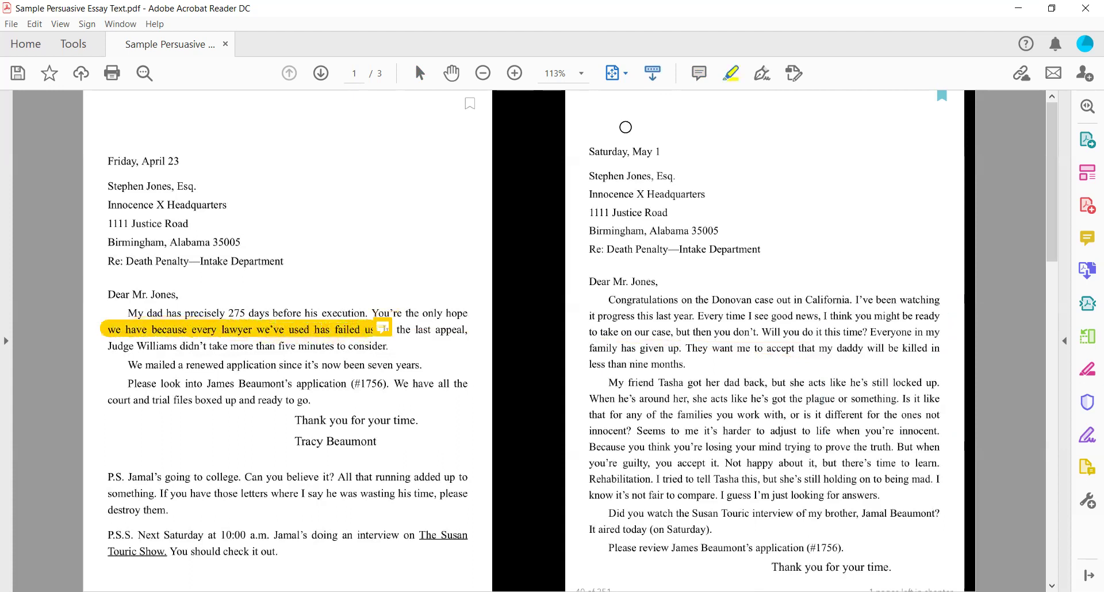
- Write in the sticky note that this shows the letter writer "is on her last chance and has tried a lot ways to help her dad."
left_click(699, 75)
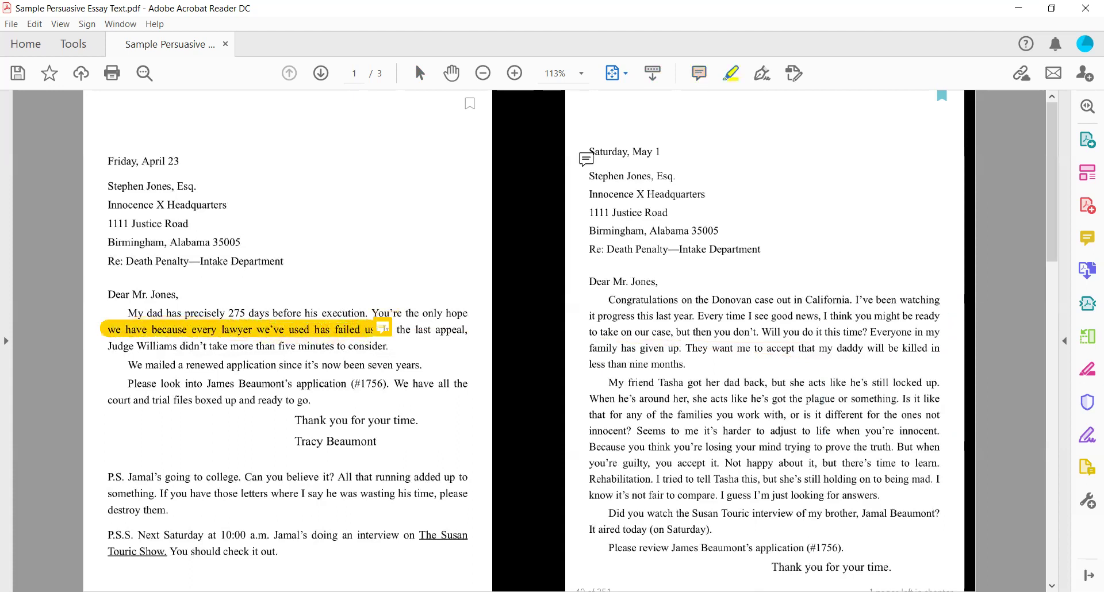
left_click(384, 324)
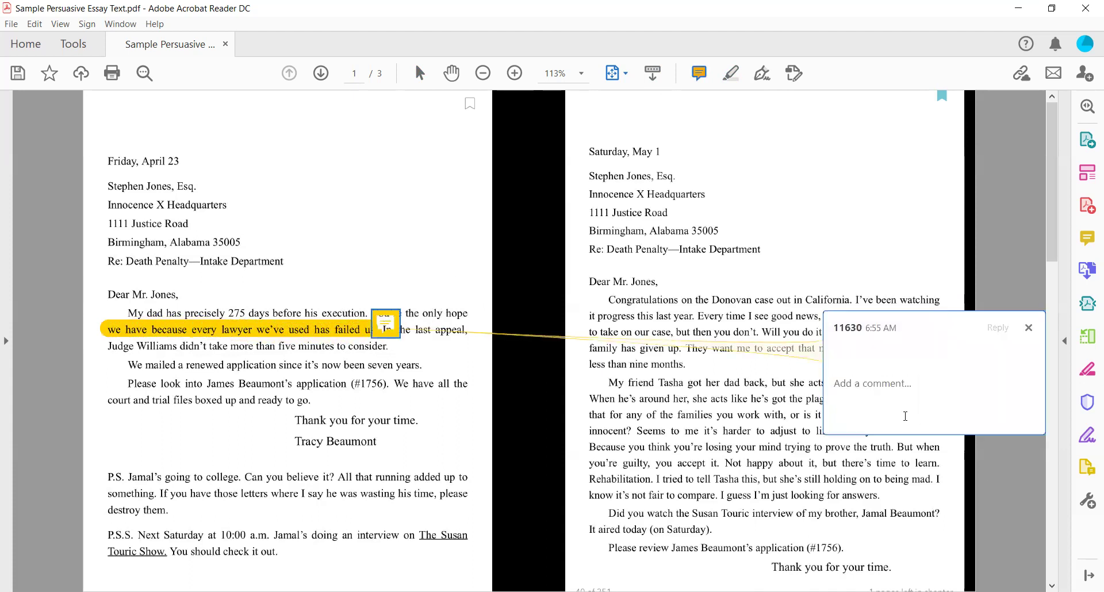
left_click(884, 392)
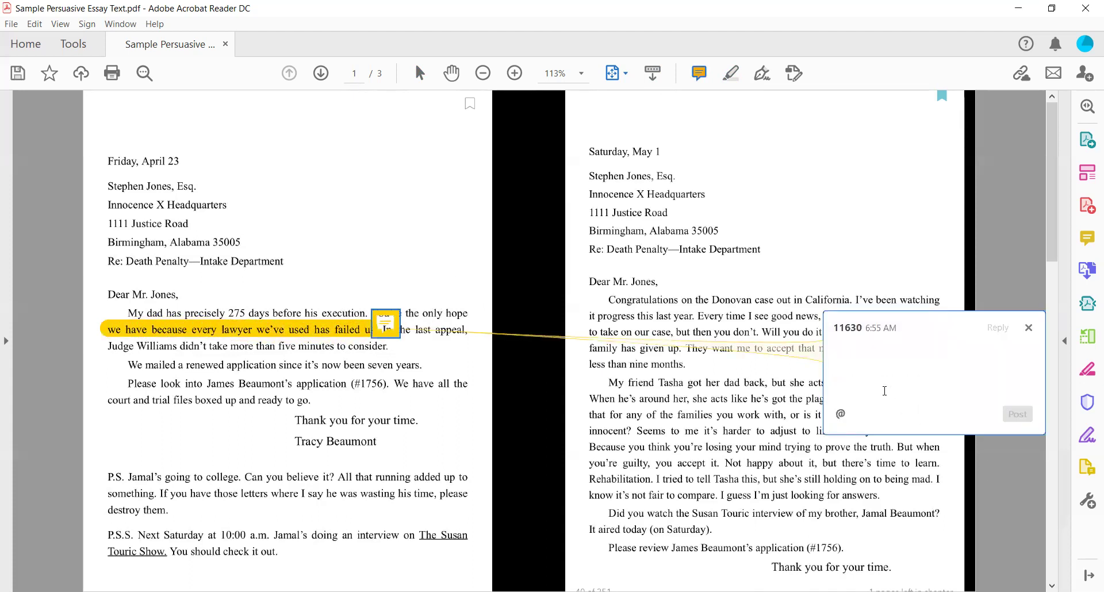
type("This shows that ")
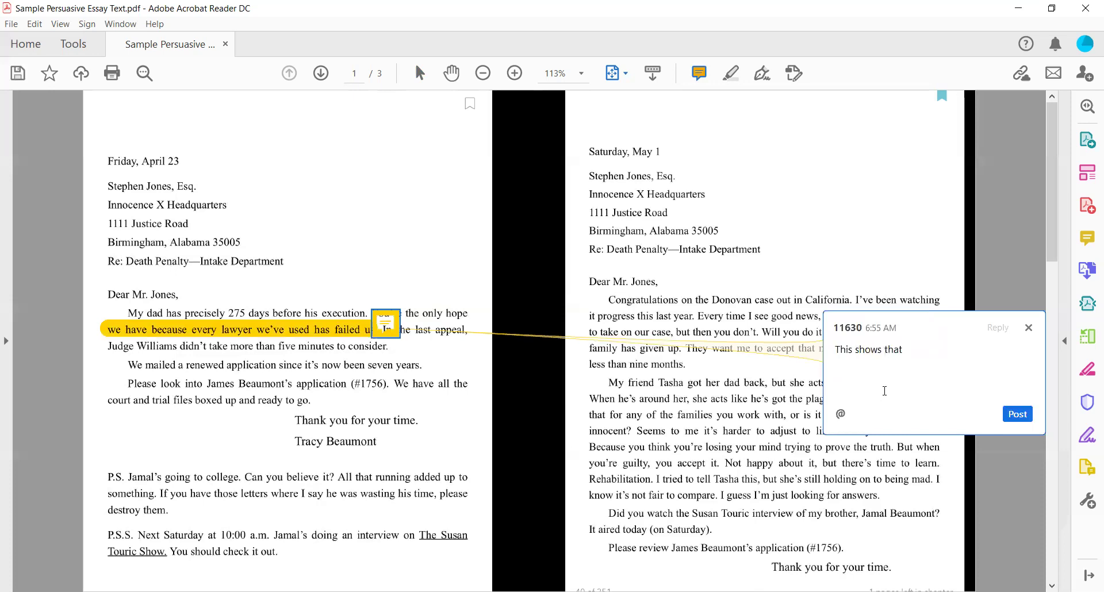
type("Tracy is on her last chance and ")
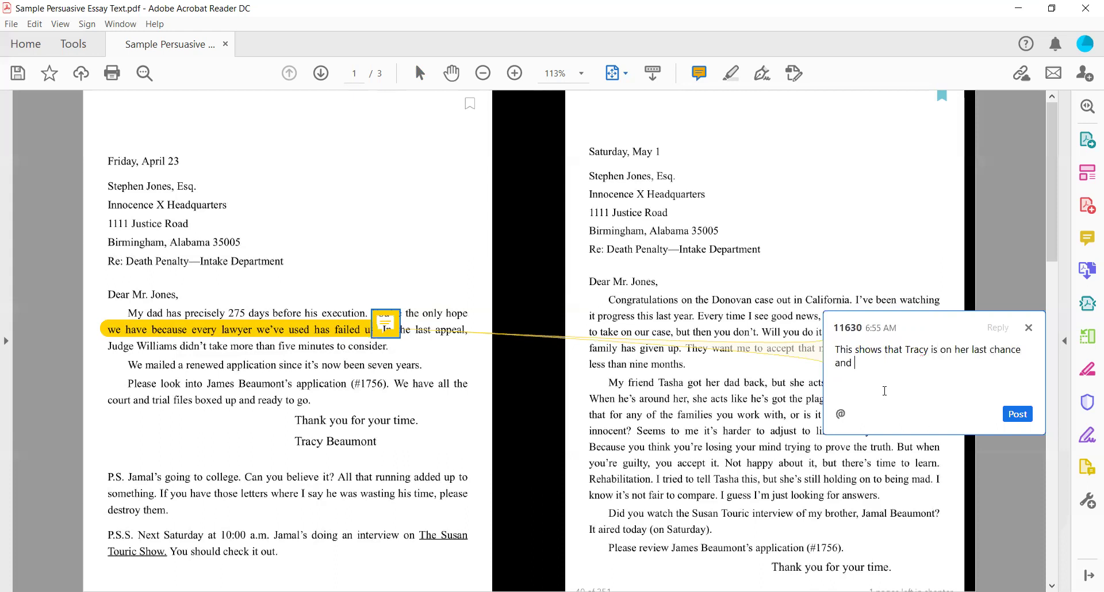
type("has tried a lot ways to help her dad.")
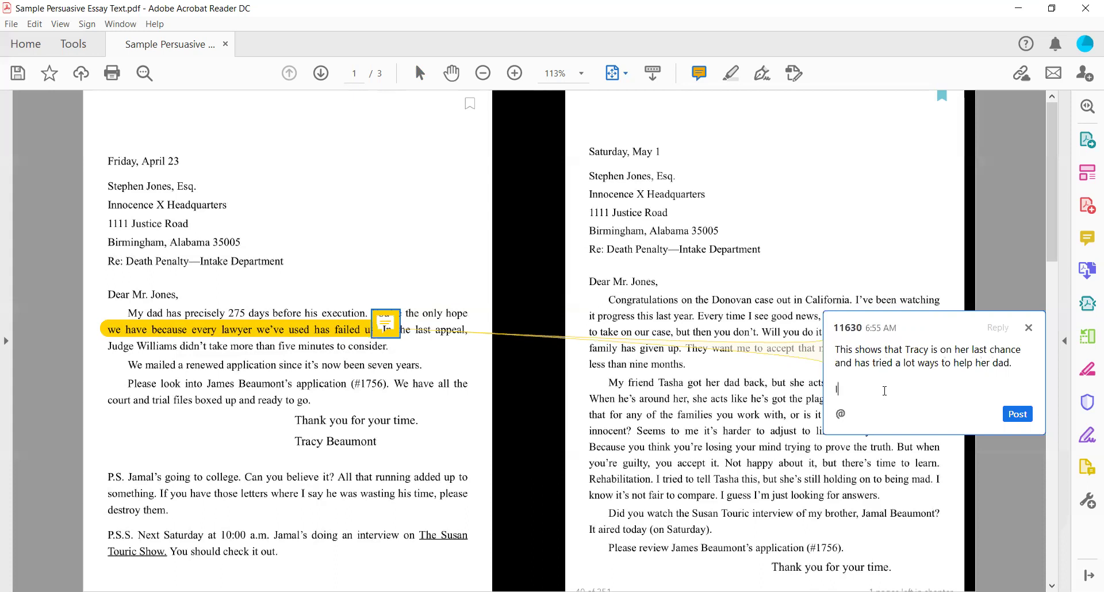
- Begin a second paragraph in the note: "It's persuasive because she's trying to appeal to" the recipient's "emotions and have"
type("IT's")
key("BackSpace")
key("BackSpace")
key("BackSpace")
type("t's persuasive because she's trying to appeal")
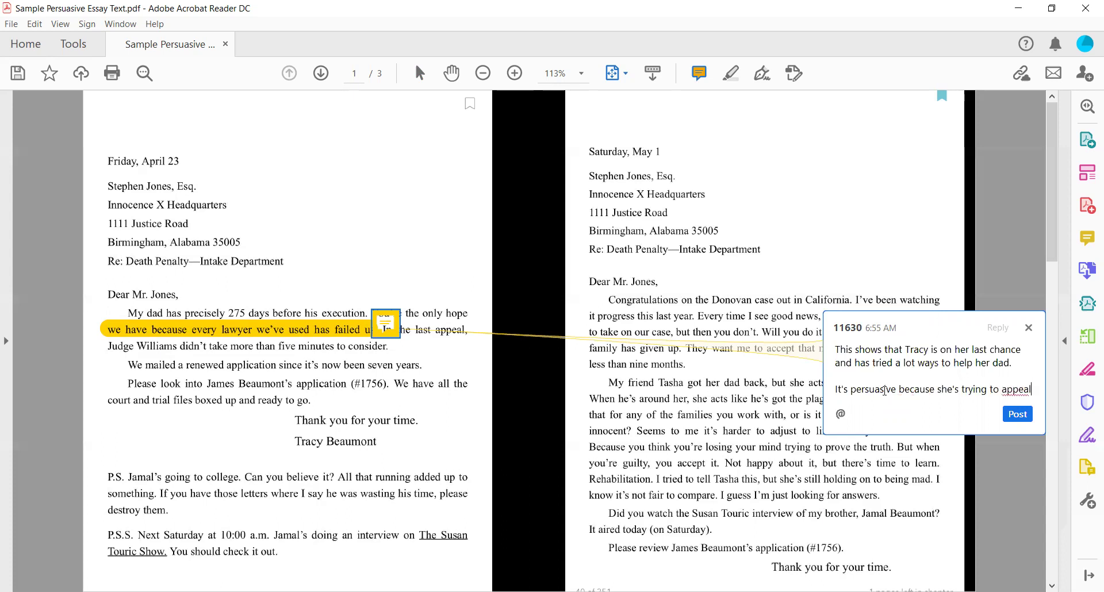
type(" to Jone")
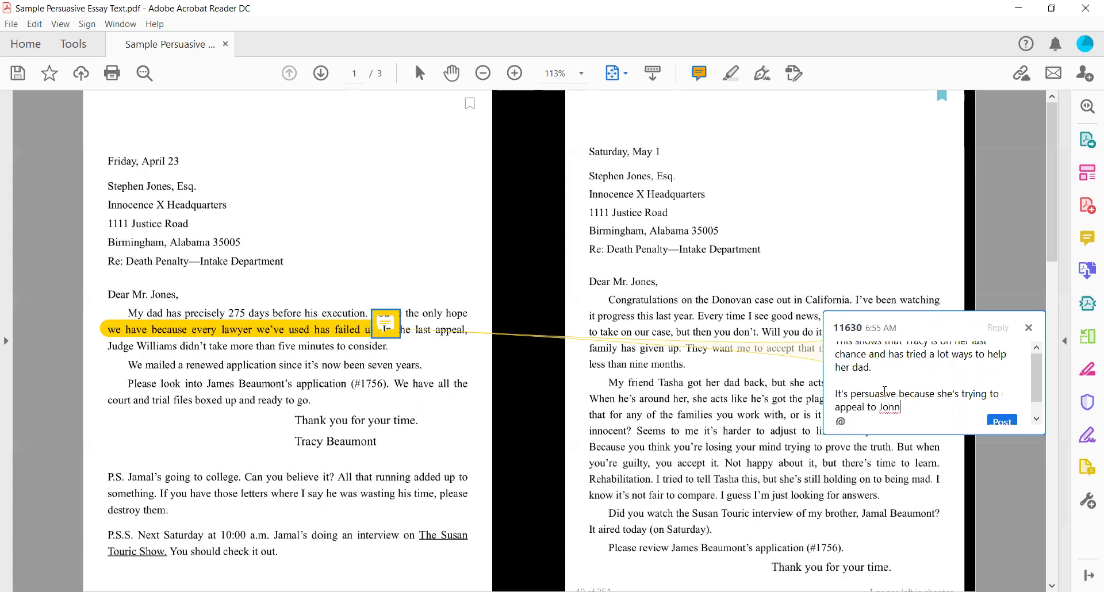
type("s' emotions and haev")
key("BackSpace")
key("BackSpace")
type("ve ")
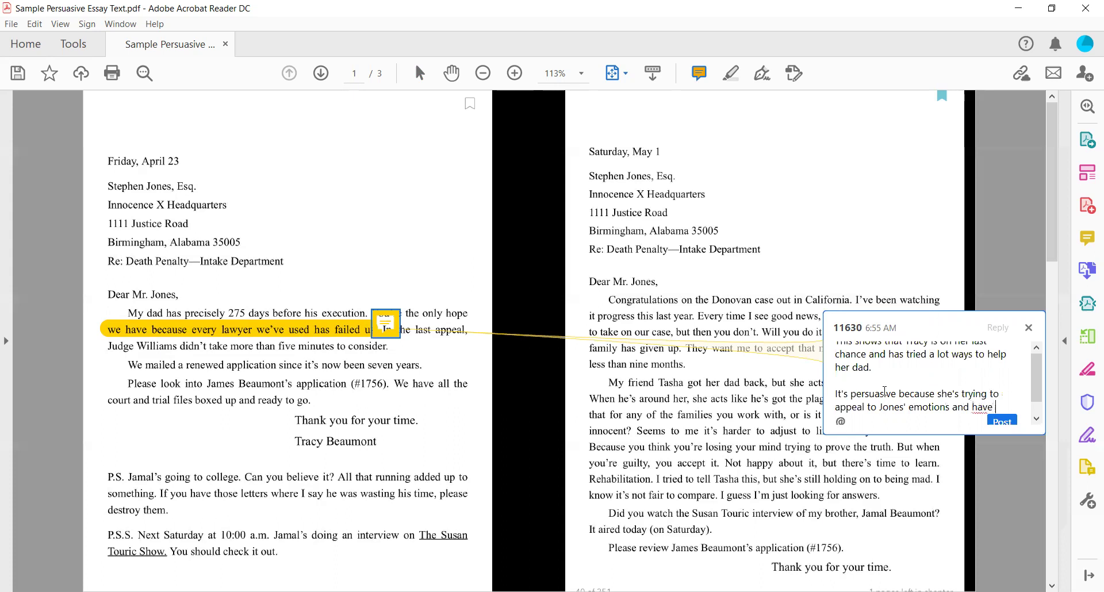
- Finish the note with "him feel a bit sorry for her and her family.", post it and move its pop-up over the first letter's address block
type("him feel a bit ")
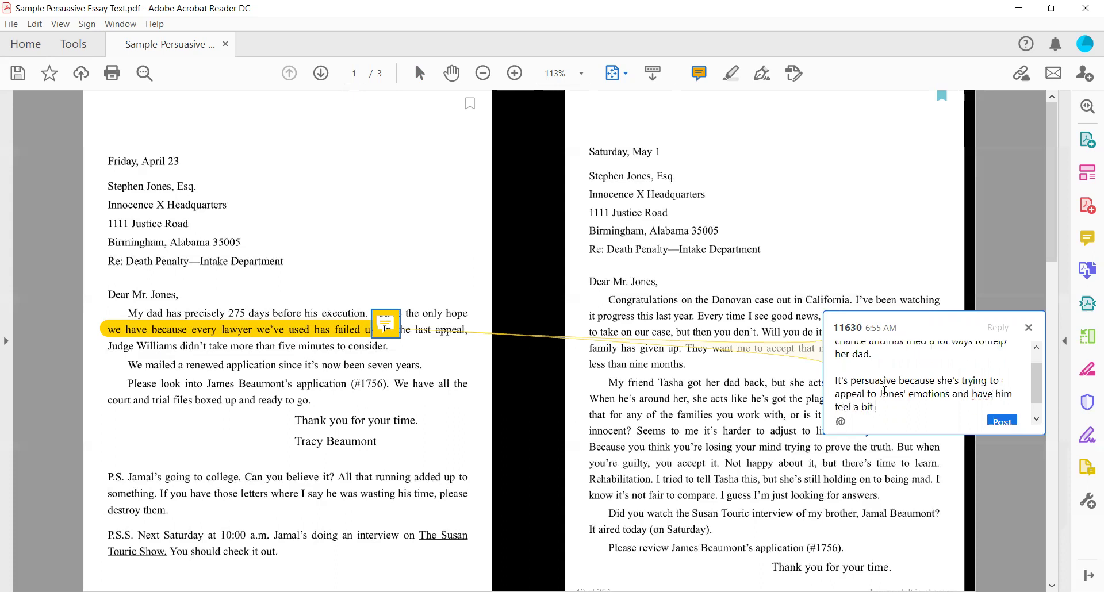
type("sorry for her and her family.")
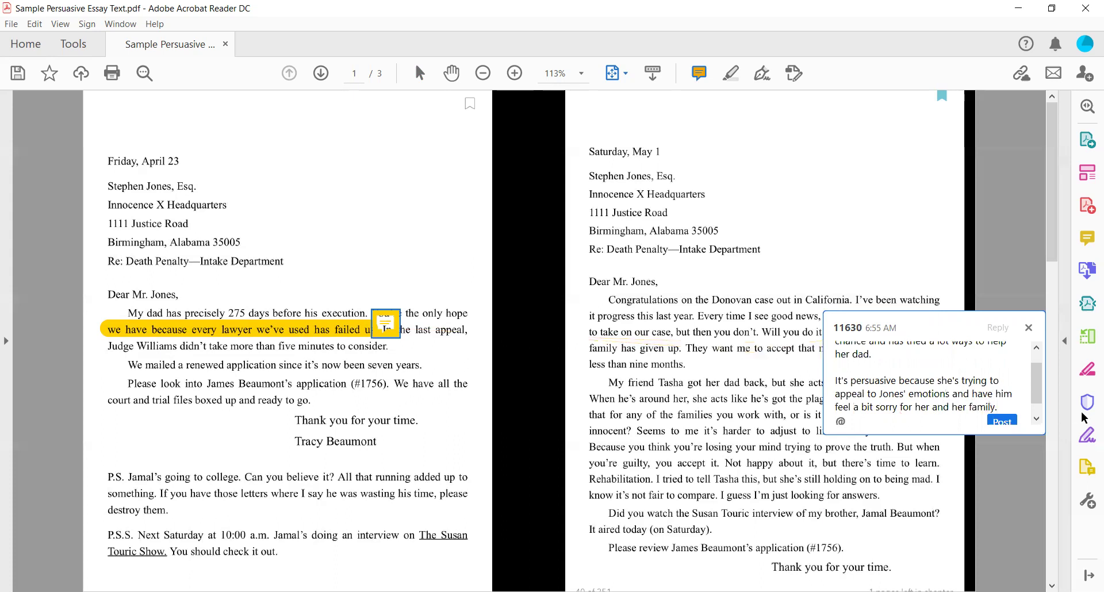
left_click(1002, 422)
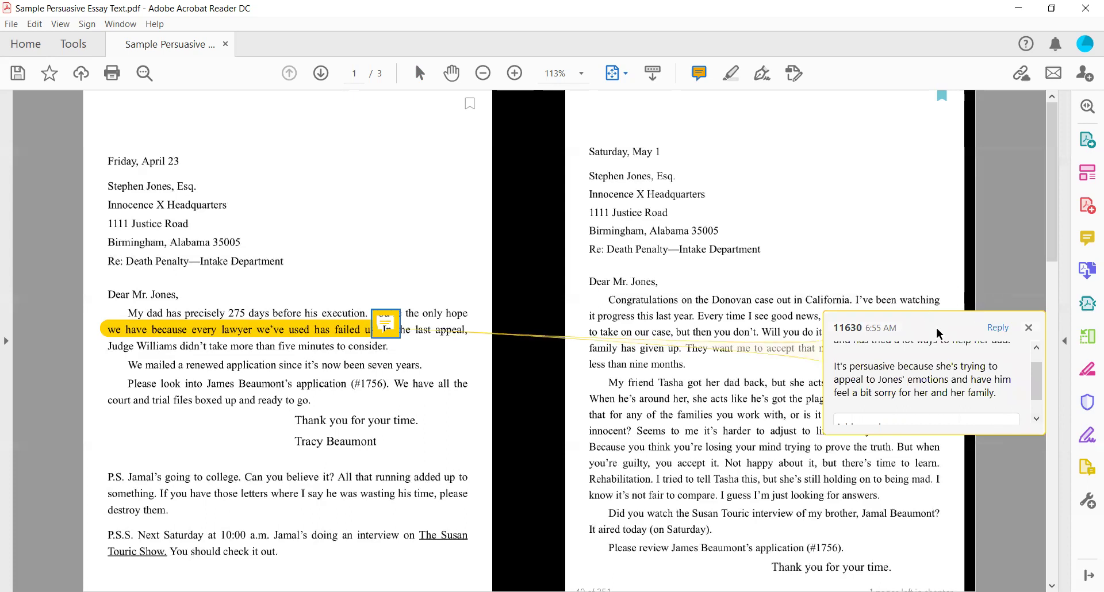
left_click_drag(928, 324, 121, 187)
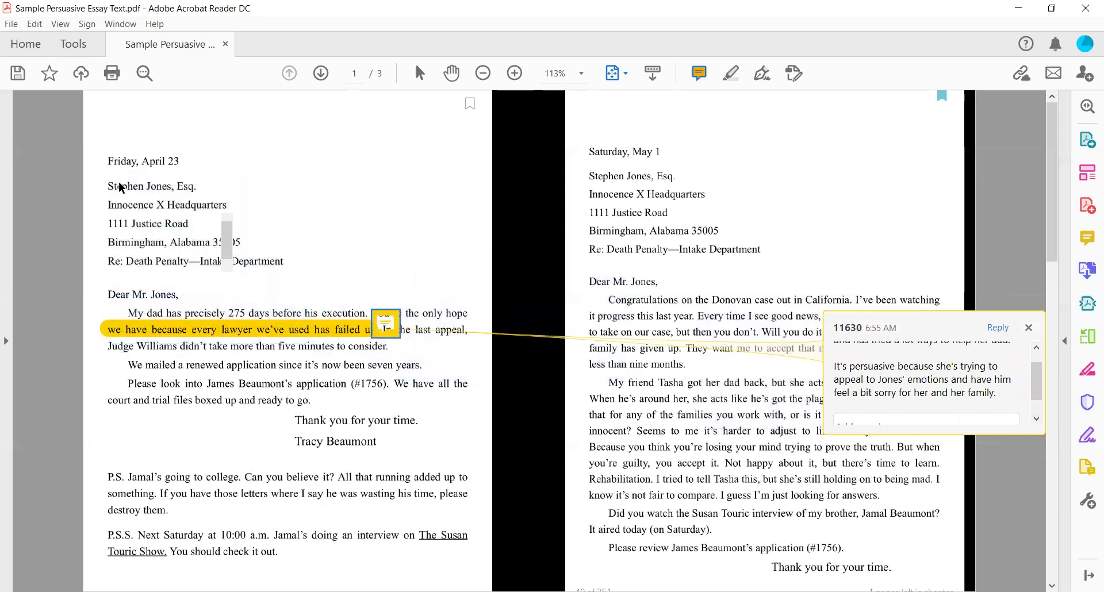
- Highlight the first letter's "Please look into" sentence and post the comment 'Using the "please" is pretty formal but also appeals to emotion.' on it
left_click(732, 74)
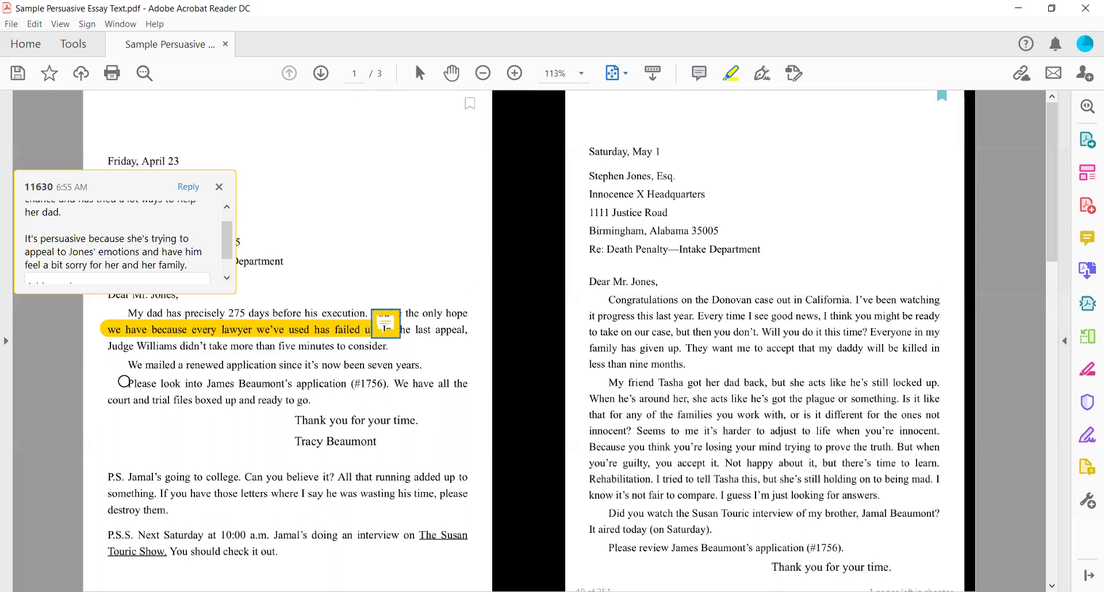
left_click_drag(123, 382, 392, 382)
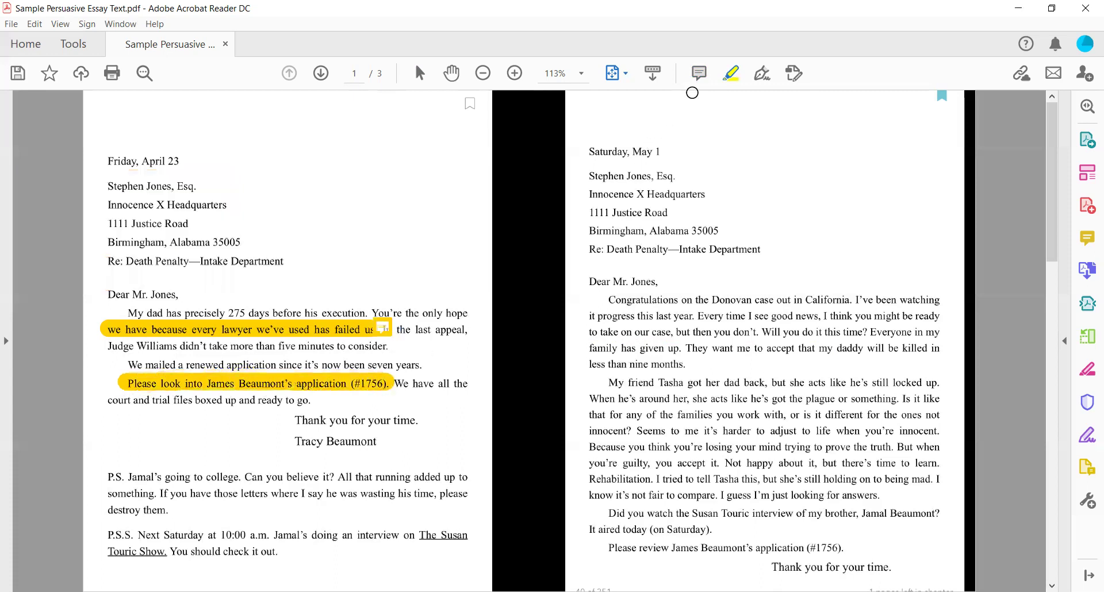
left_click(700, 73)
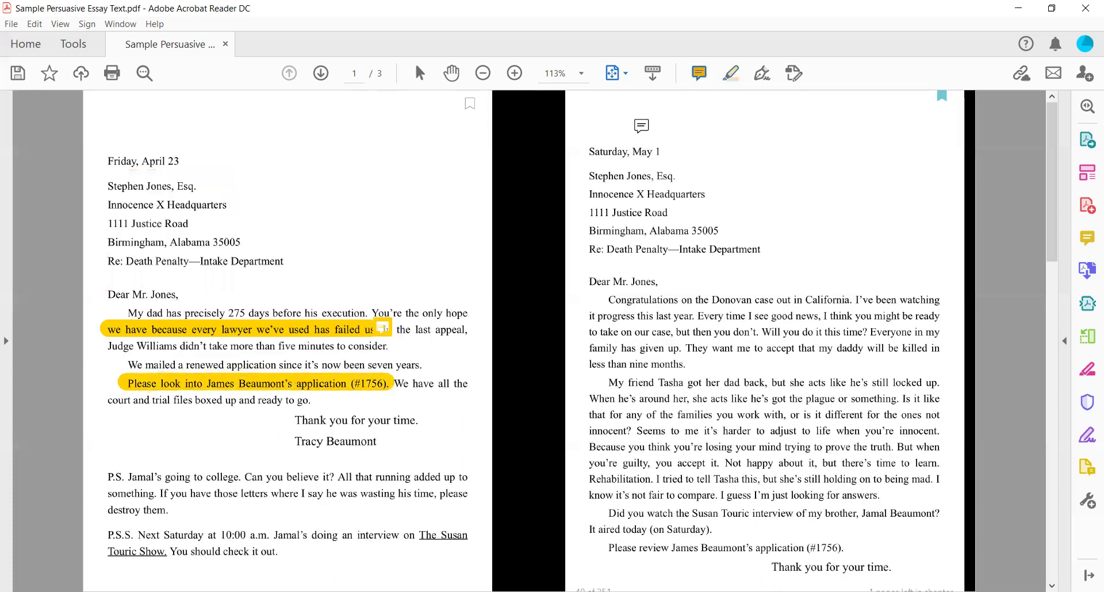
left_click(118, 381)
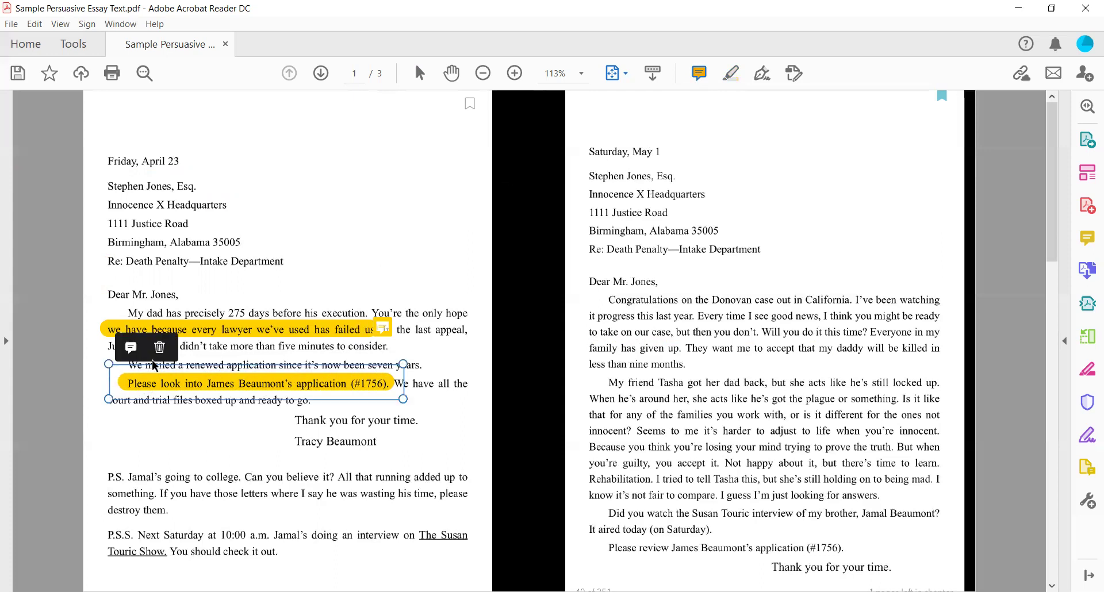
left_click(131, 348)
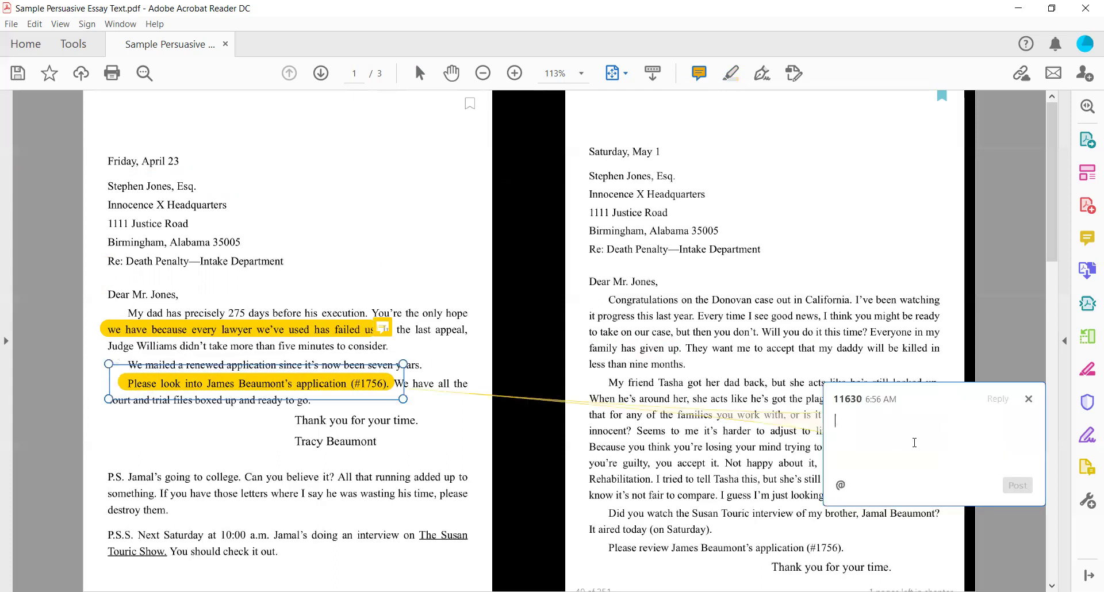
type("Using ")
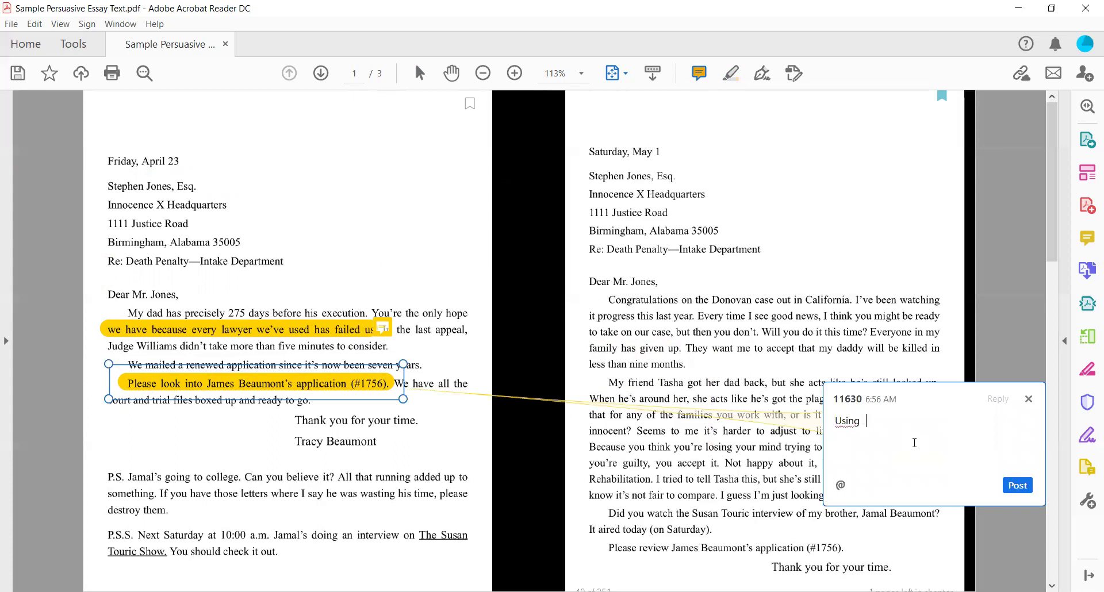
type("the \"please\" is pretty formal b")
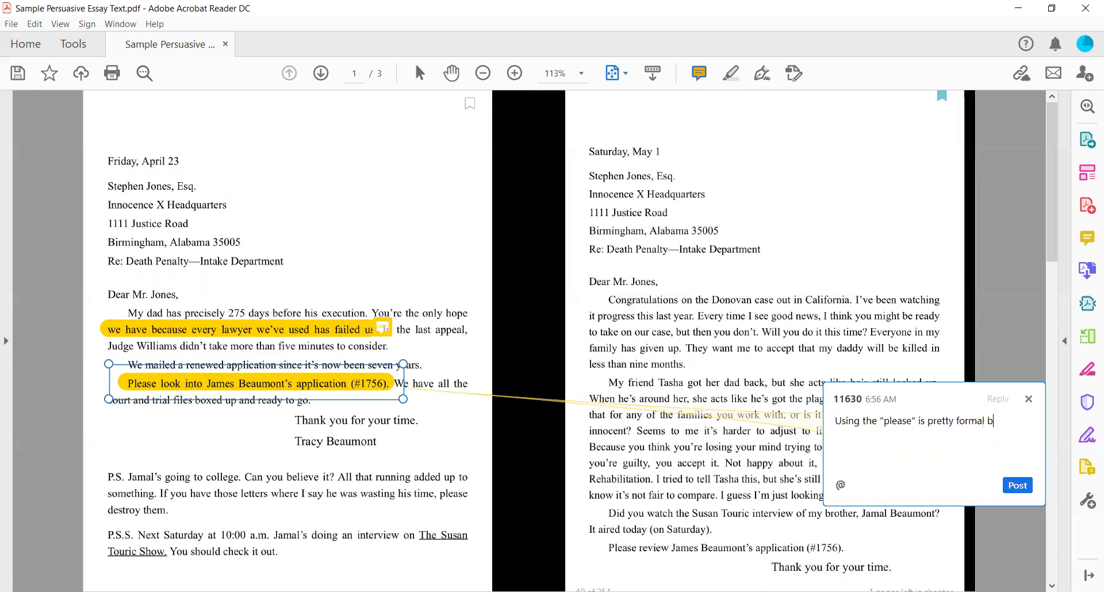
type("ut also appeals to emotion.")
left_click(1017, 486)
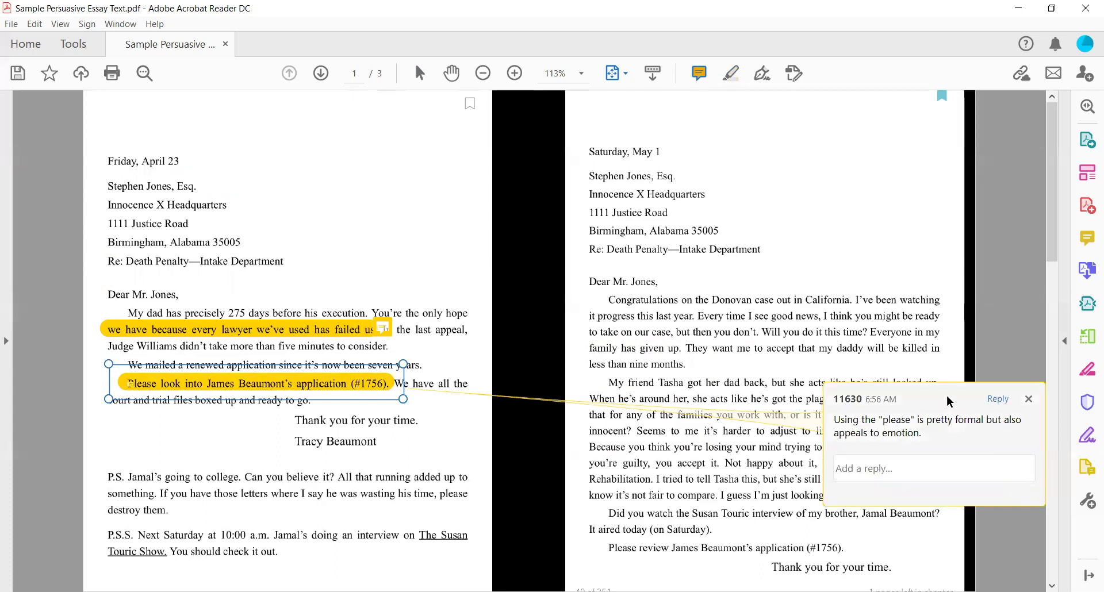
left_click_drag(946, 395, 148, 313)
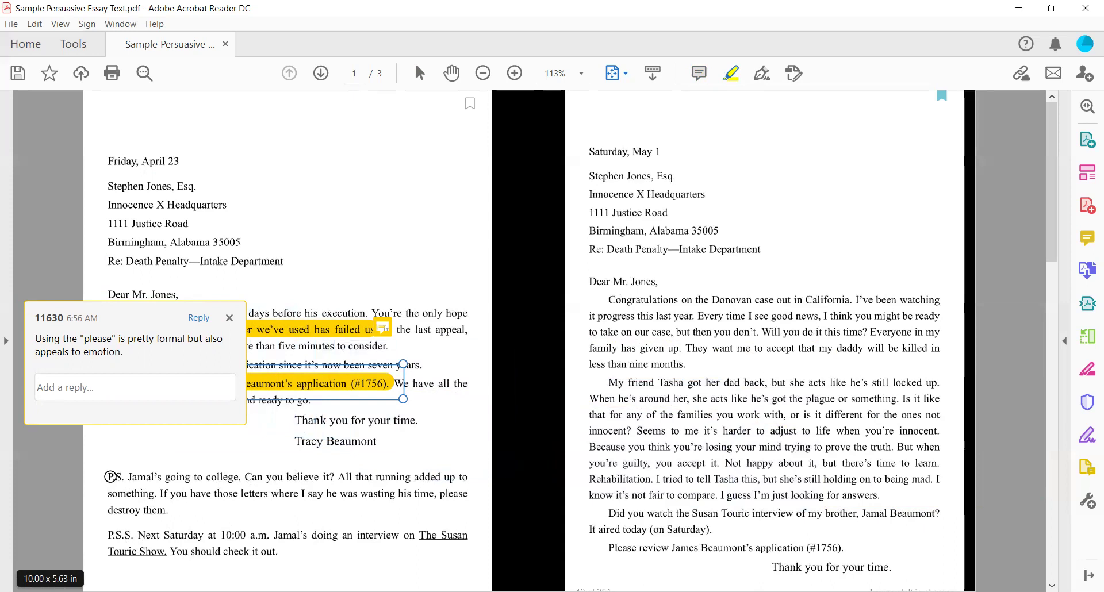
- Highlight the whole P.S. paragraph of the first letter and start a comment on it with "there's a personal connection to this person."
mouse_move(110, 477)
left_mouse_down()
mouse_move(114, 513)
mouse_move(463, 498)
mouse_move(471, 487)
mouse_move(443, 473)
mouse_move(117, 473)
mouse_move(131, 489)
mouse_move(468, 486)
left_mouse_up()
left_click(700, 74)
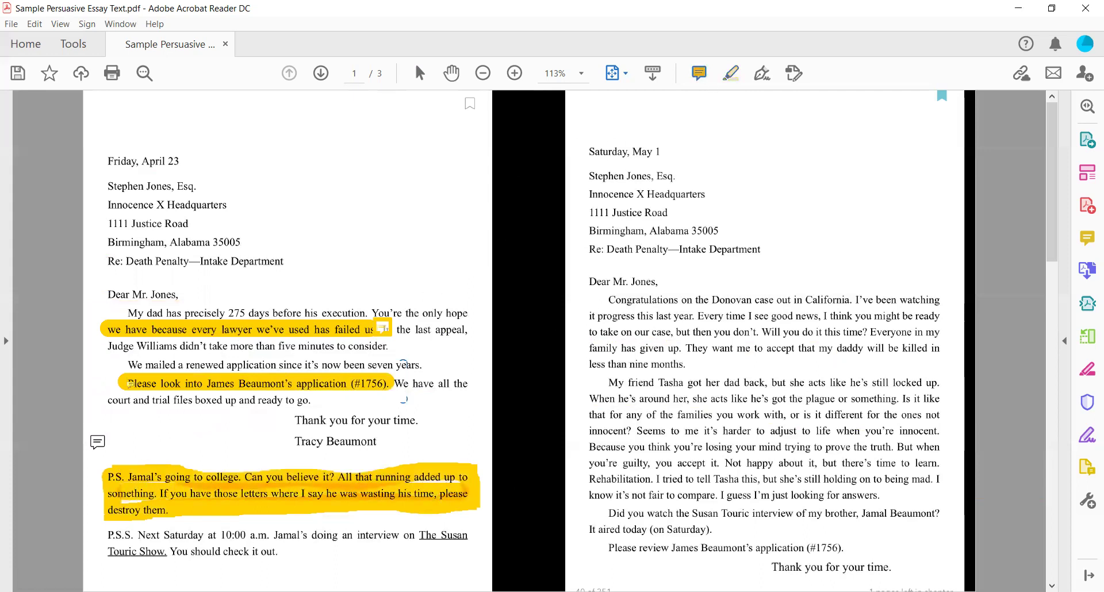
left_click(109, 477)
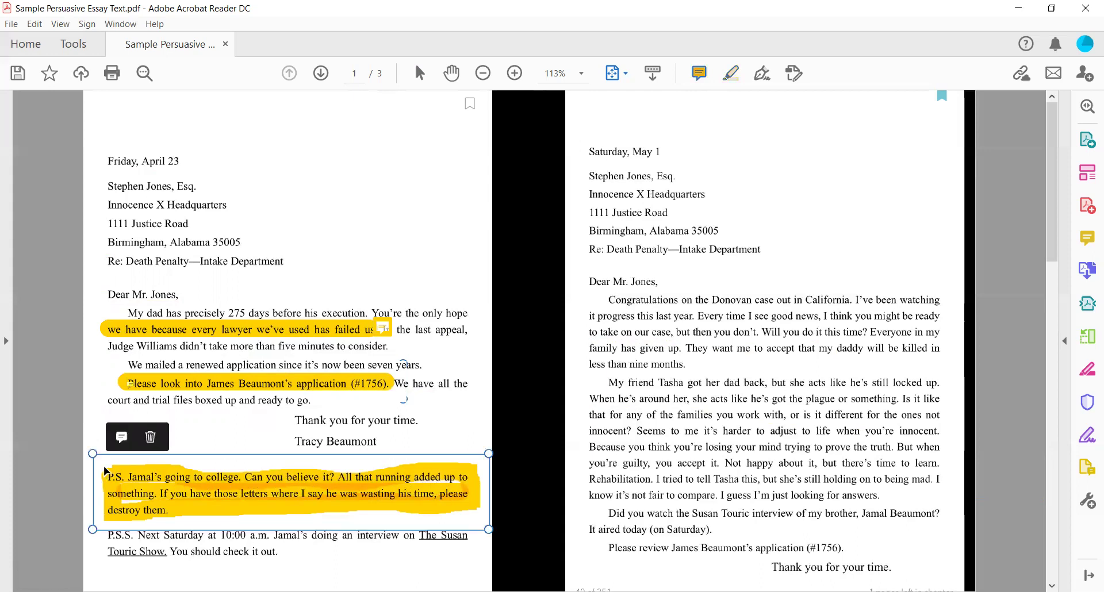
left_click(121, 439)
type("there's a")
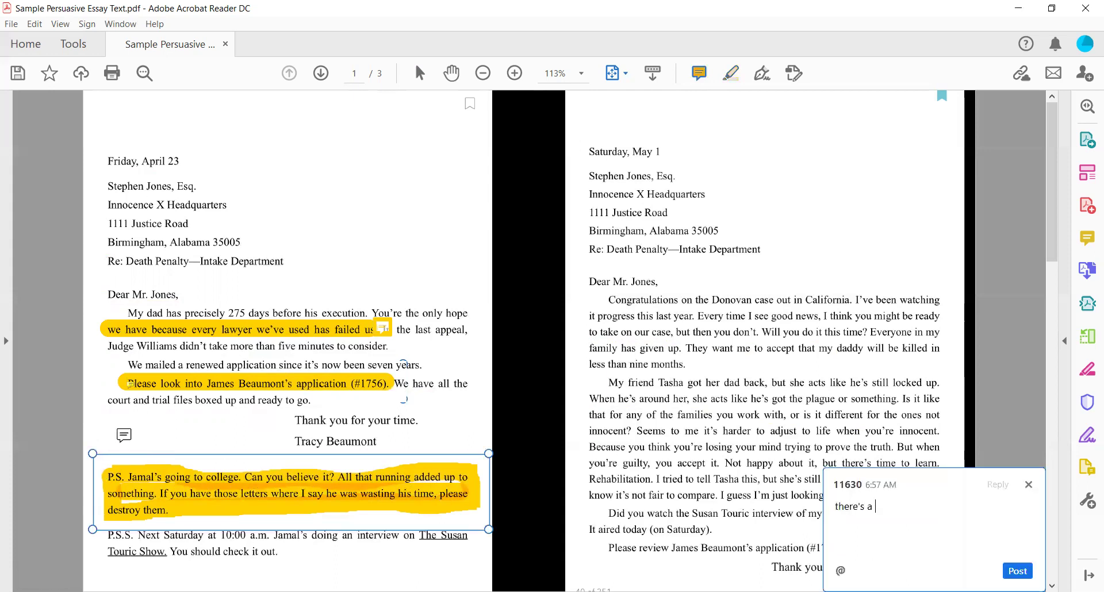
type(" personal connec")
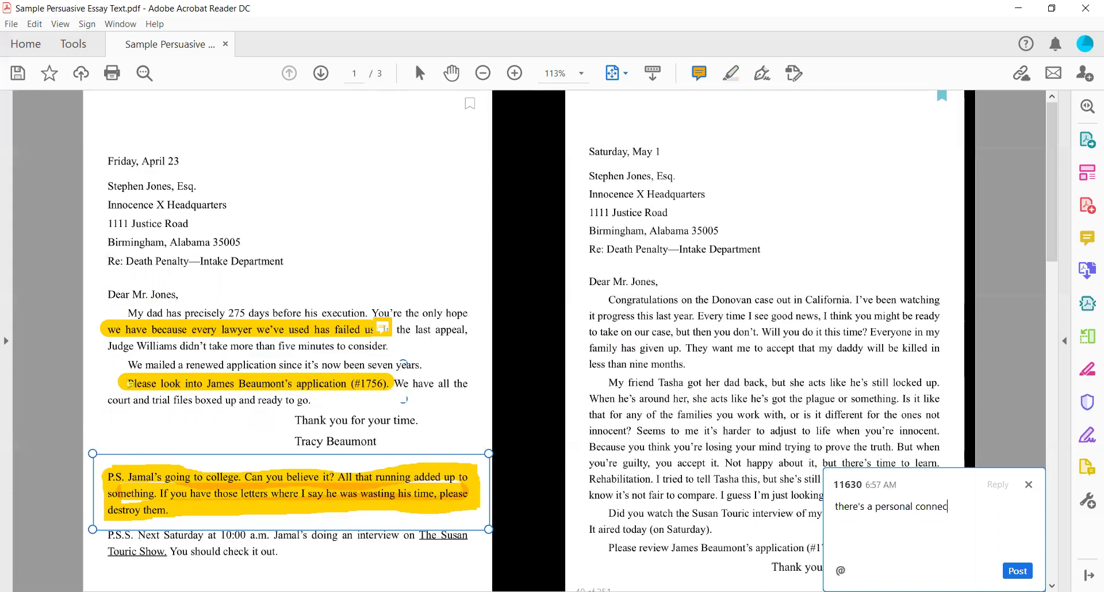
type("tion to this person.")
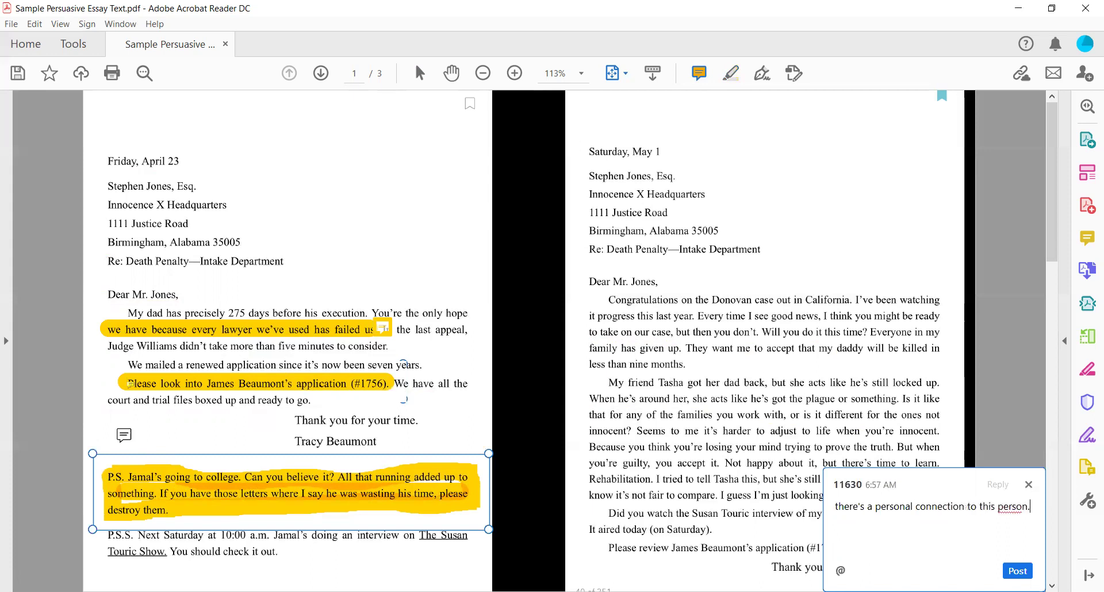
- Continue the P.S. comment with "She's including some non-court/legal details in the letter."
type(" She's incl")
key("BackSpace")
key("BackSpace")
type("ncl")
type("s")
type("uding some ")
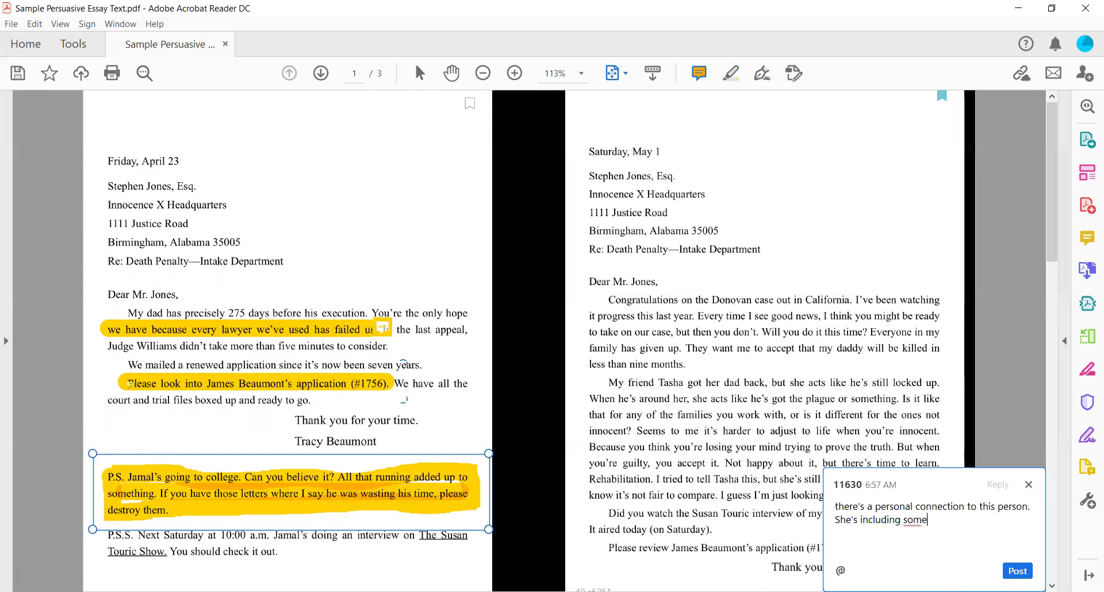
type("non-court/legal details ")
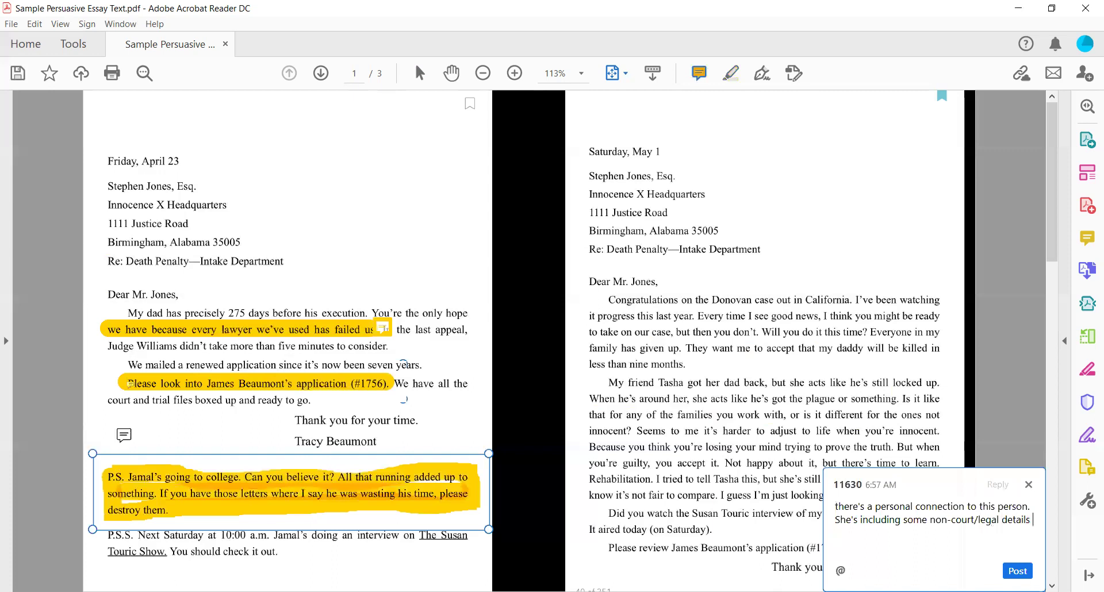
type("in the letter.")
- Add a separate paragraph to the P.S. comment reading "She's trying to connect to the familiar side of this lawyer."
key("Return")
type("Sh")
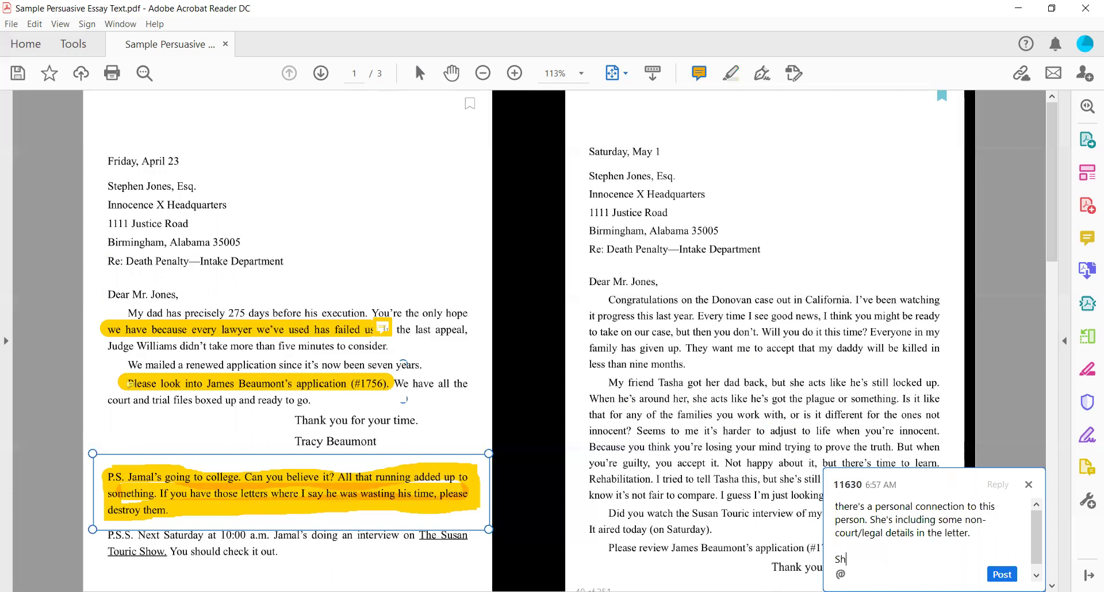
type("e's trying to connect to the familia")
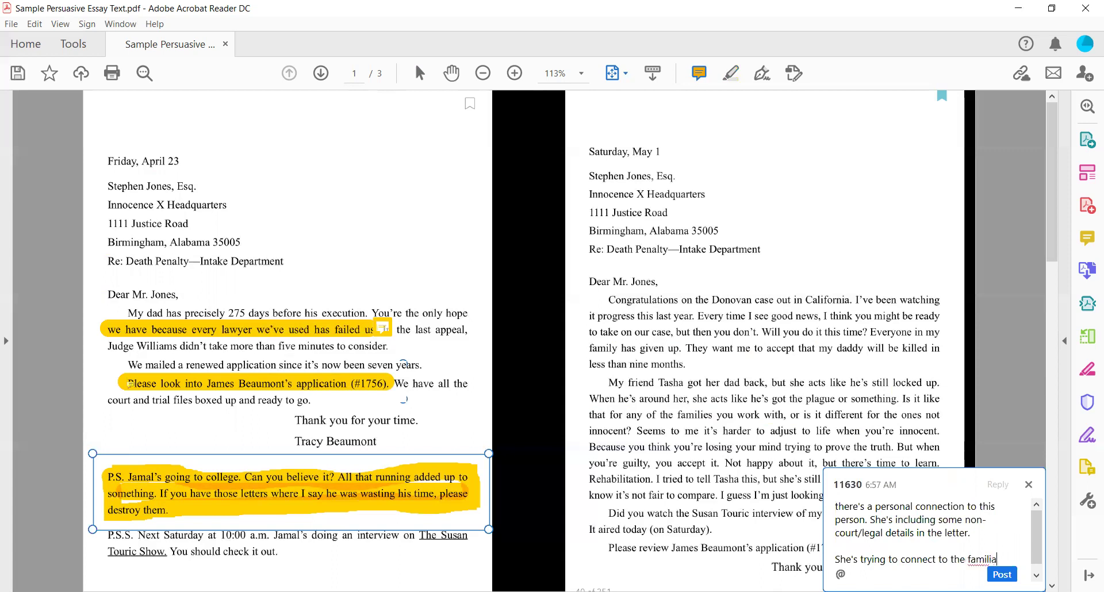
type("r side of this ")
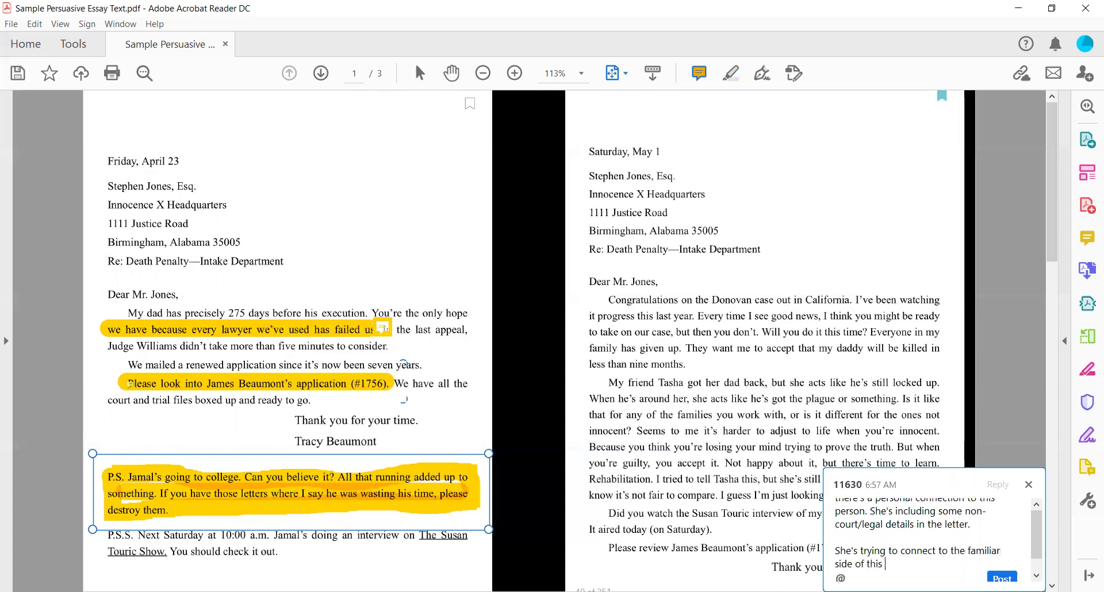
type("lawer. IF the")
key("BackSpace")
key("BackSpace")
key("BackSpace")
- Finish with "If the family knows him, then he may be more willing to help.", post the comment and move its pop-up onto the first letter
type("the family kn")
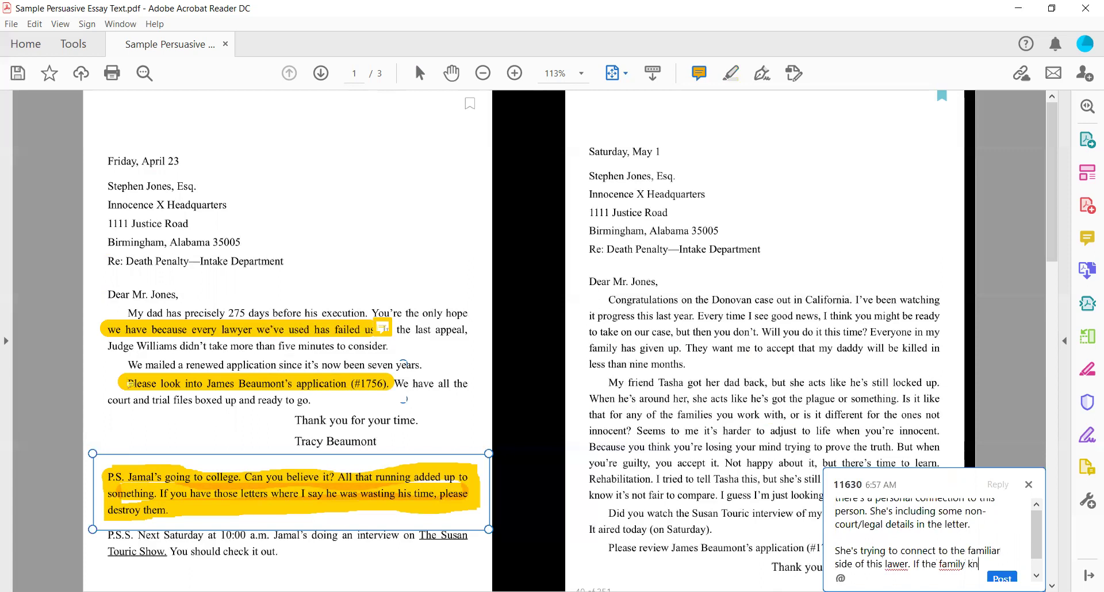
type("ows him, then ")
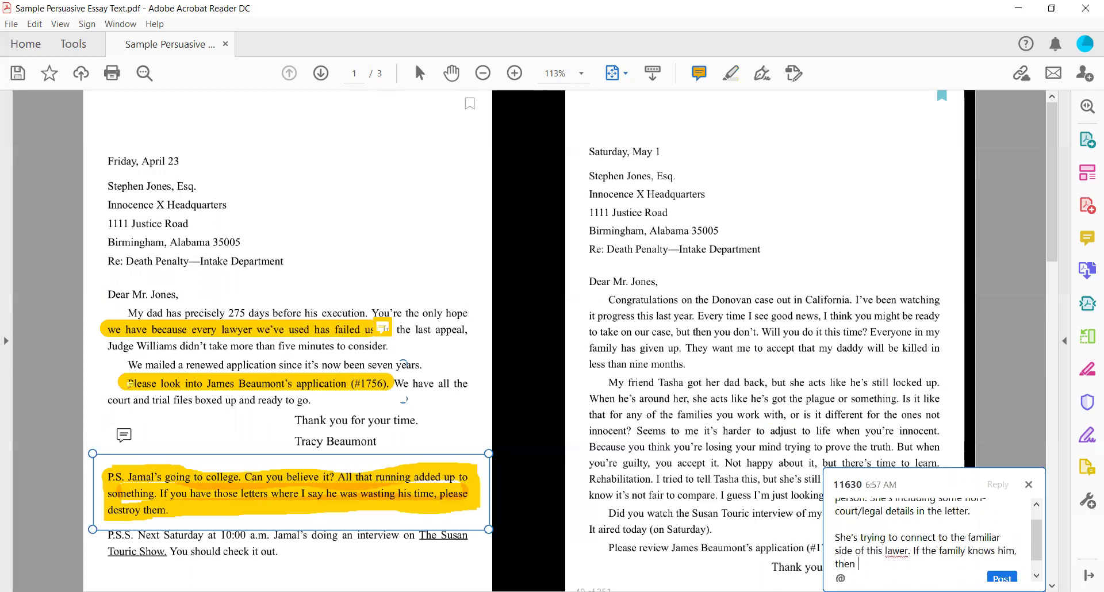
type("he may be mor")
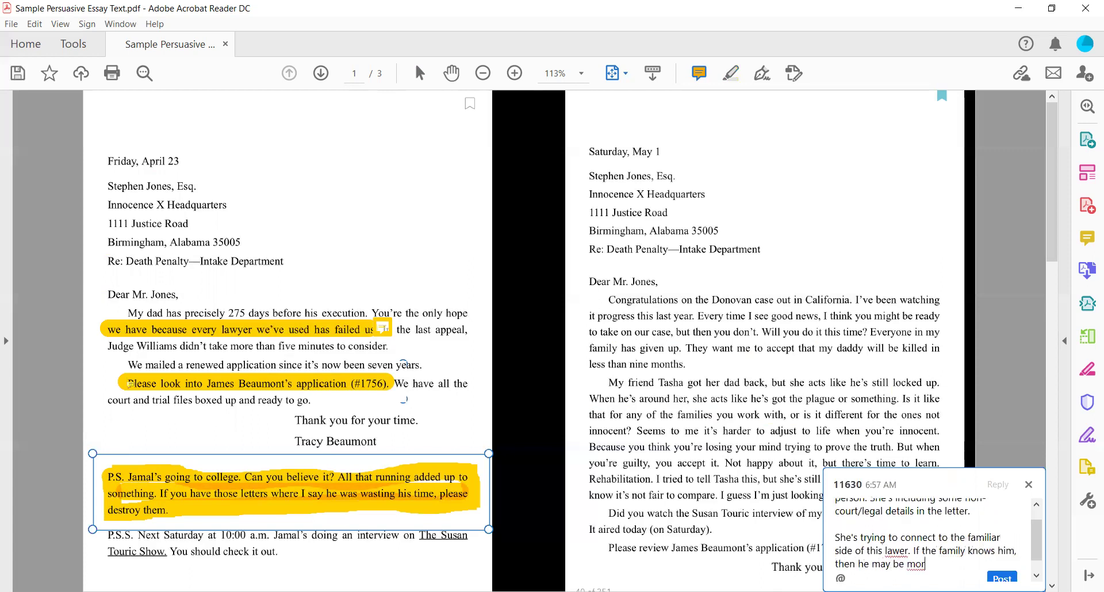
type("e willing to help.")
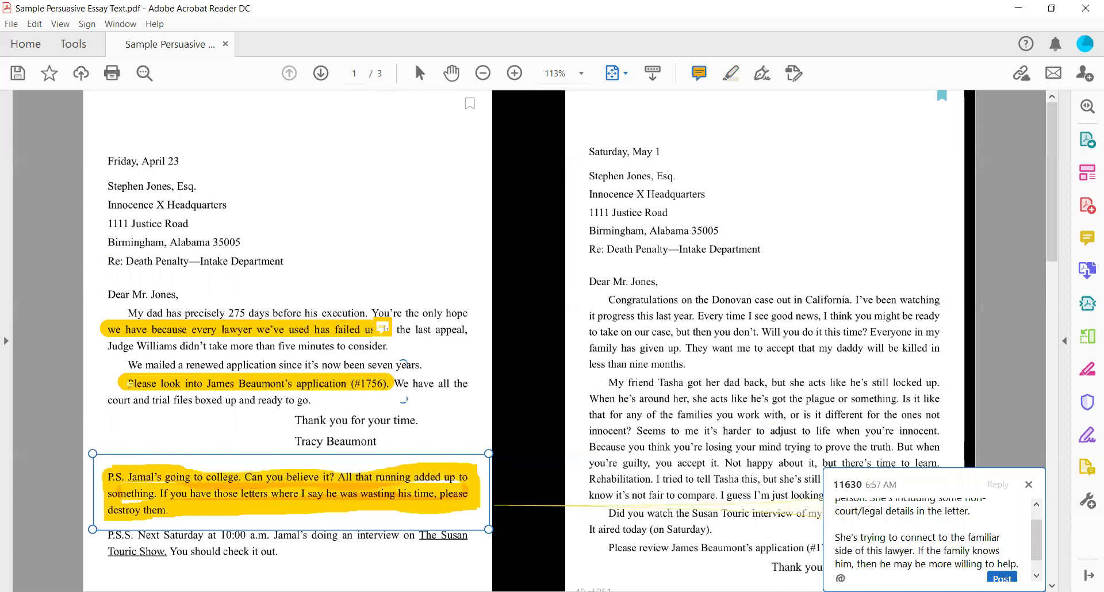
left_click(1002, 577)
left_click_drag(951, 482, 164, 401)
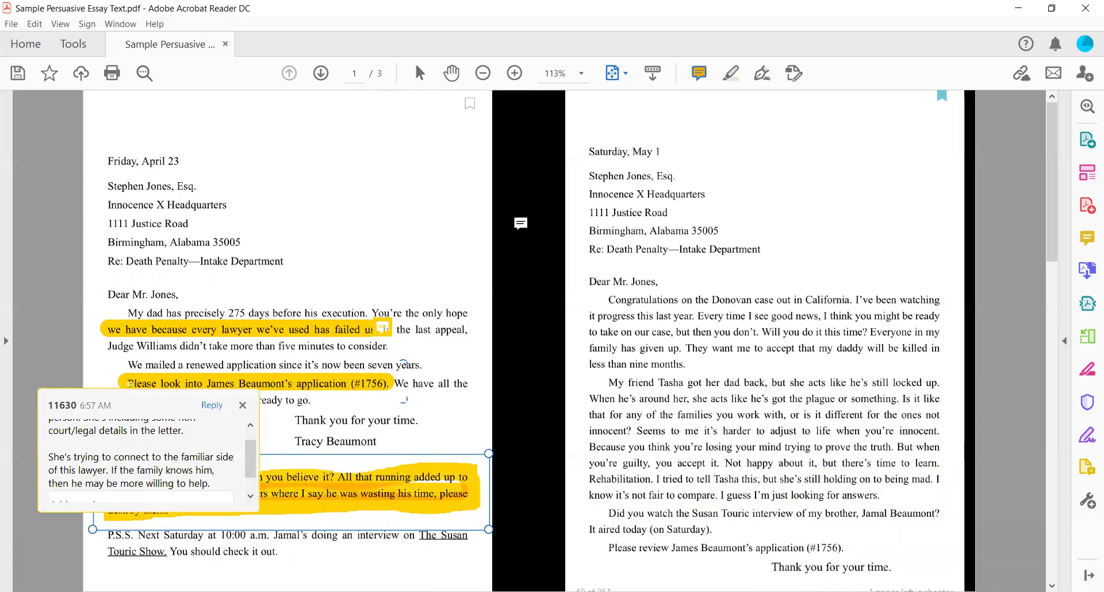
- Highlight the "Congratulations" sentence that opens the second letter and open a comment on it
left_click(732, 73)
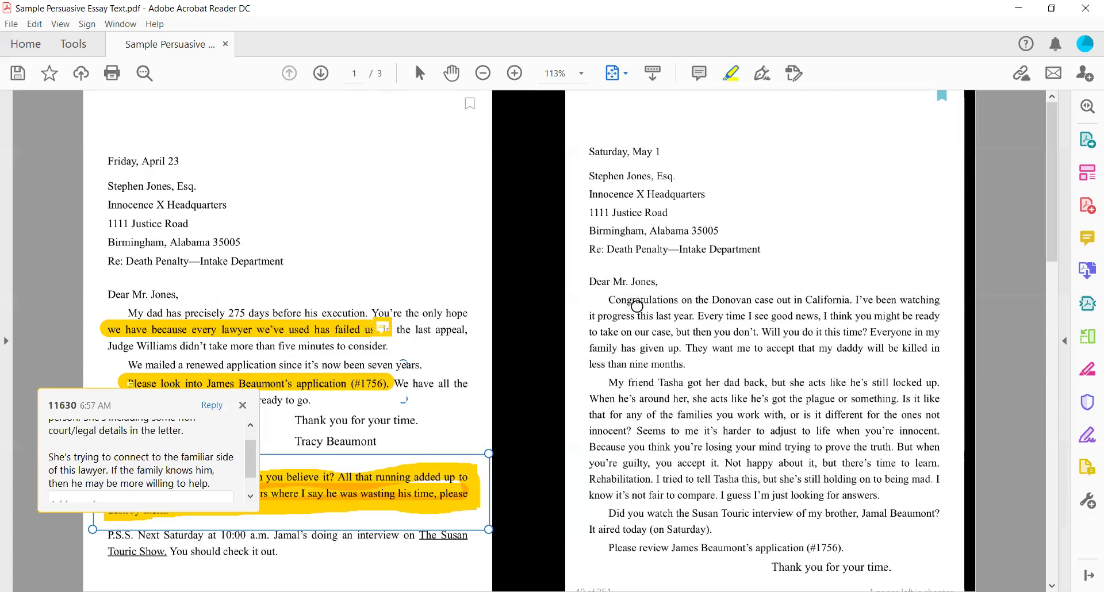
left_click_drag(606, 301, 855, 300)
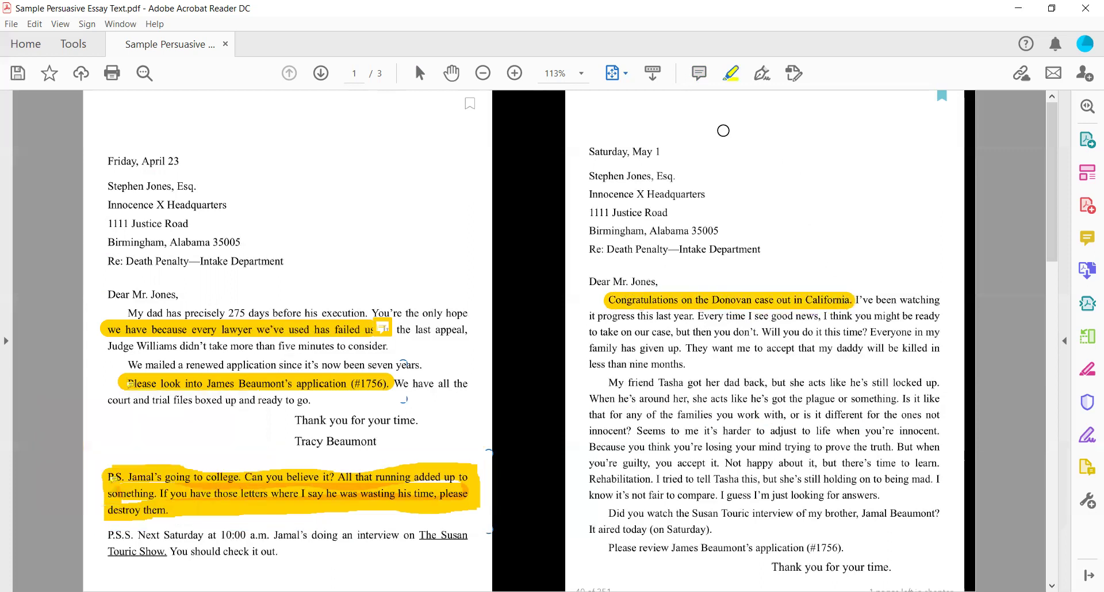
left_click(614, 299)
left_click(633, 262)
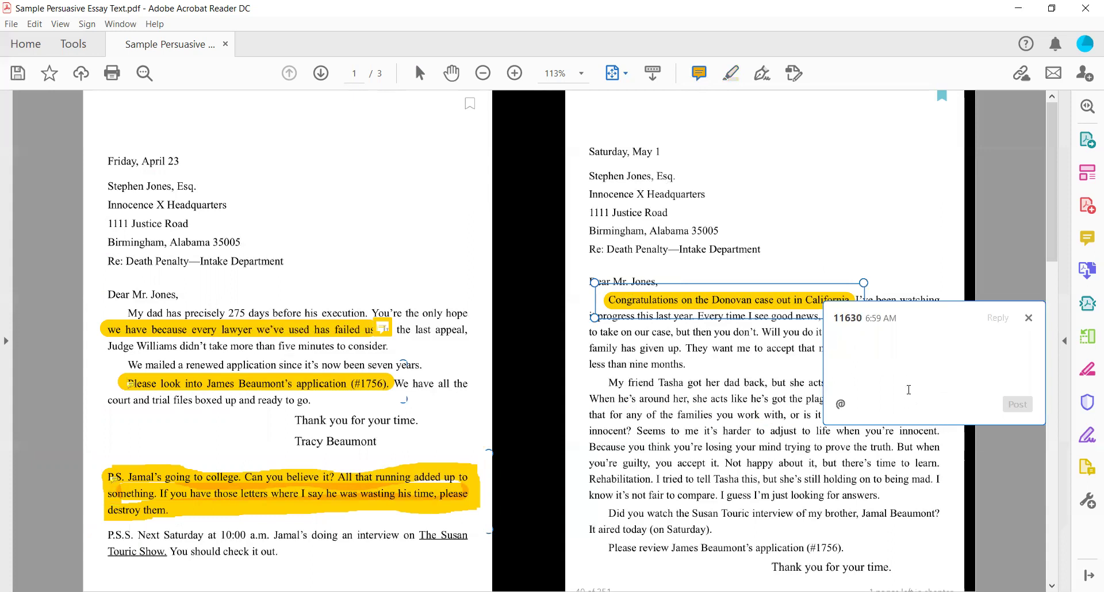
- Post the comment "She's trying to get on his good side by giving him praise on the work he's already done." and move it above the highlight
type("She's ")
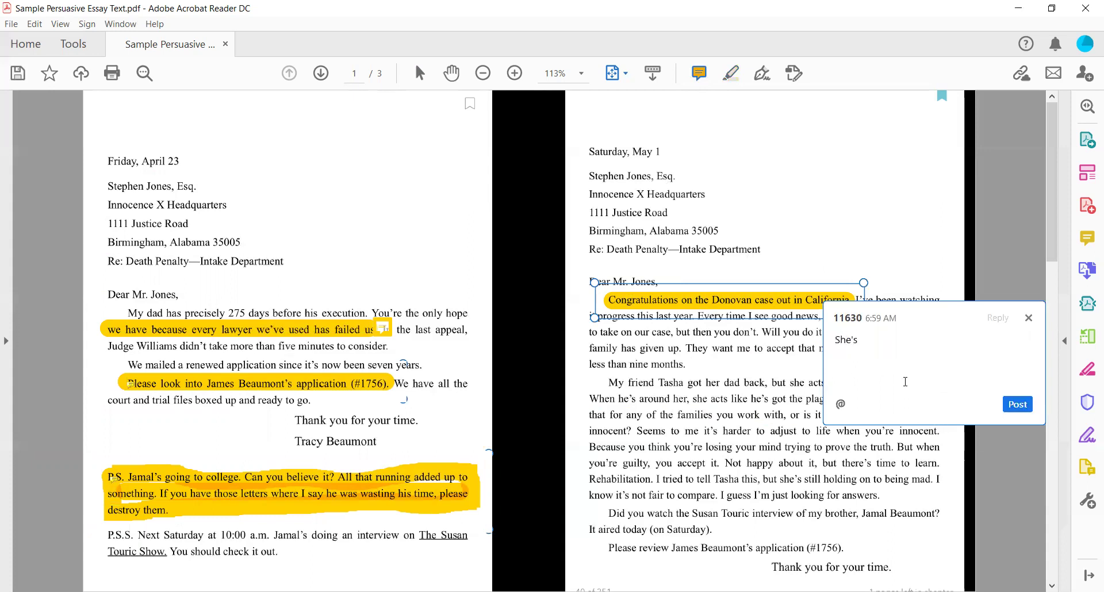
type("trying to get on his good side by g")
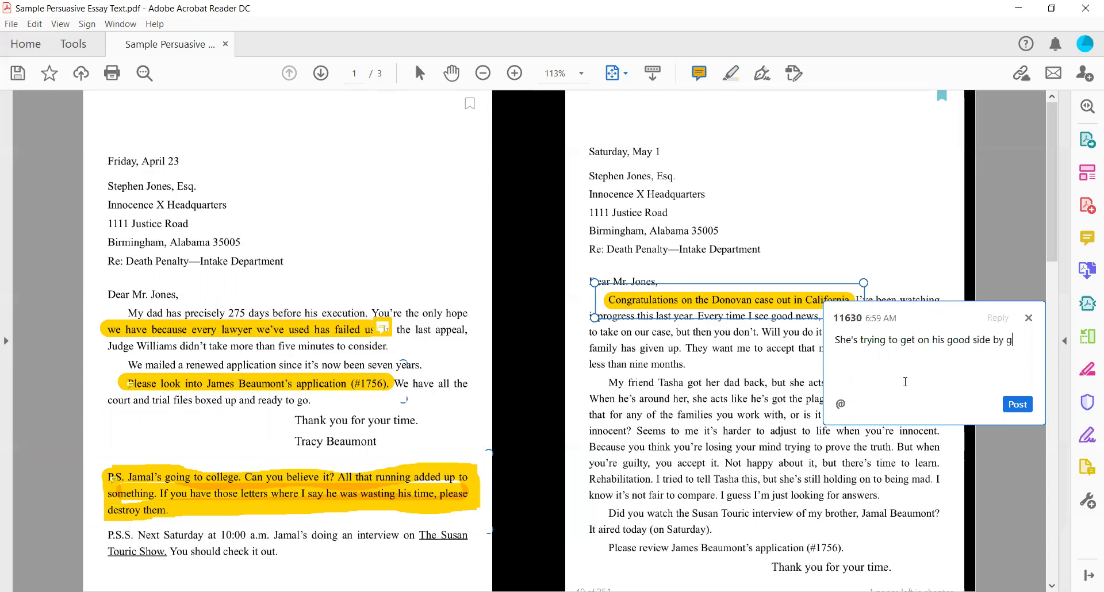
type("iving him praise on the work")
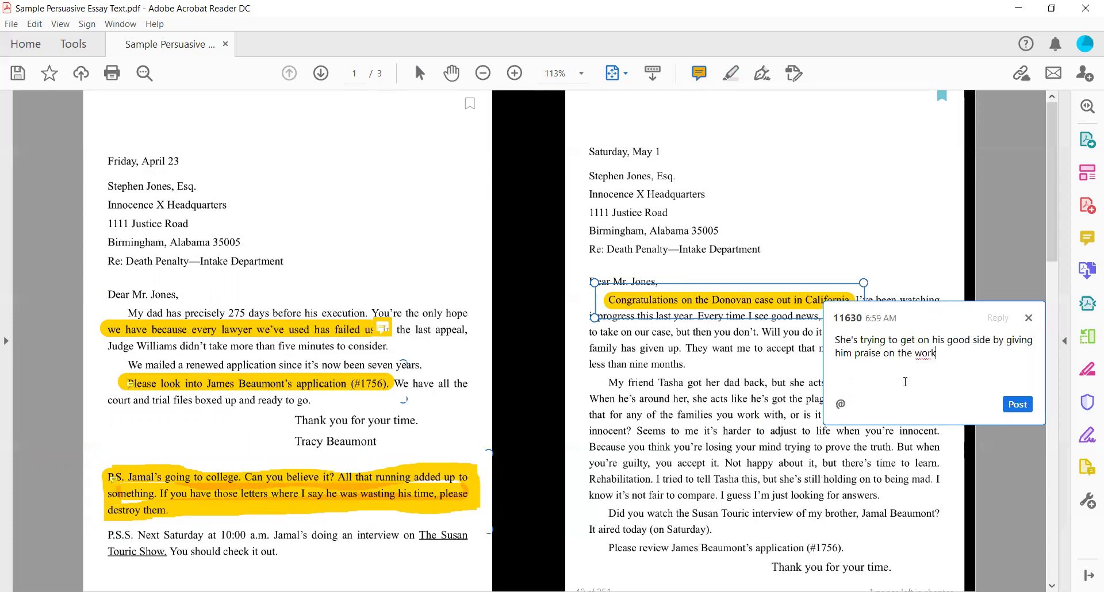
type(" he's already done.")
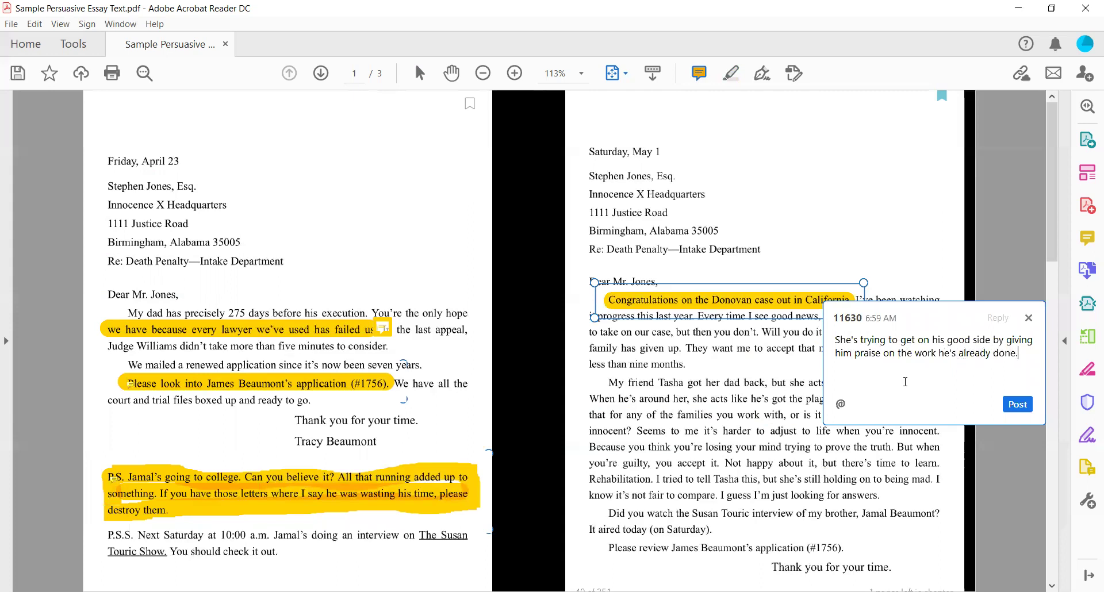
left_click(1018, 404)
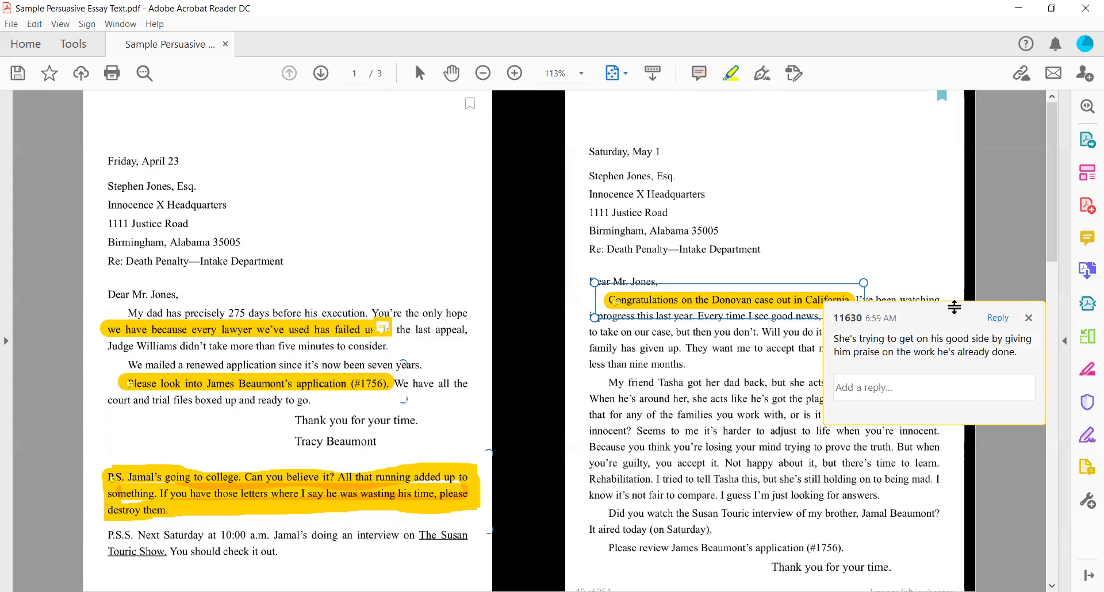
left_click_drag(953, 314, 927, 163)
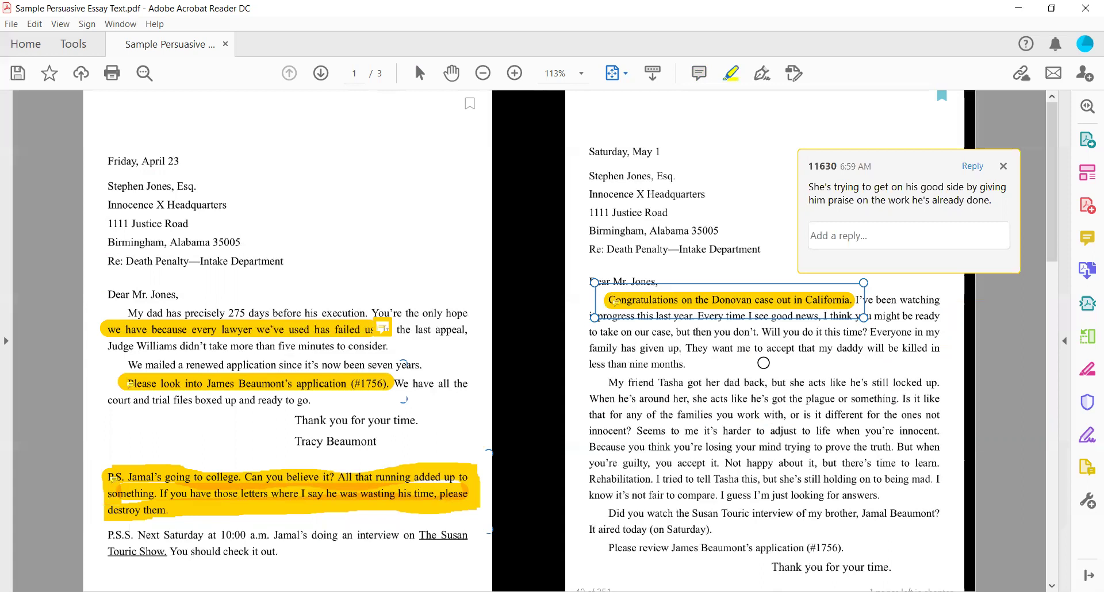
- Highlight the second letter's sentence from "They want me to accept" through "less than nine months." and open a comment on its first line
left_click_drag(687, 348, 946, 349)
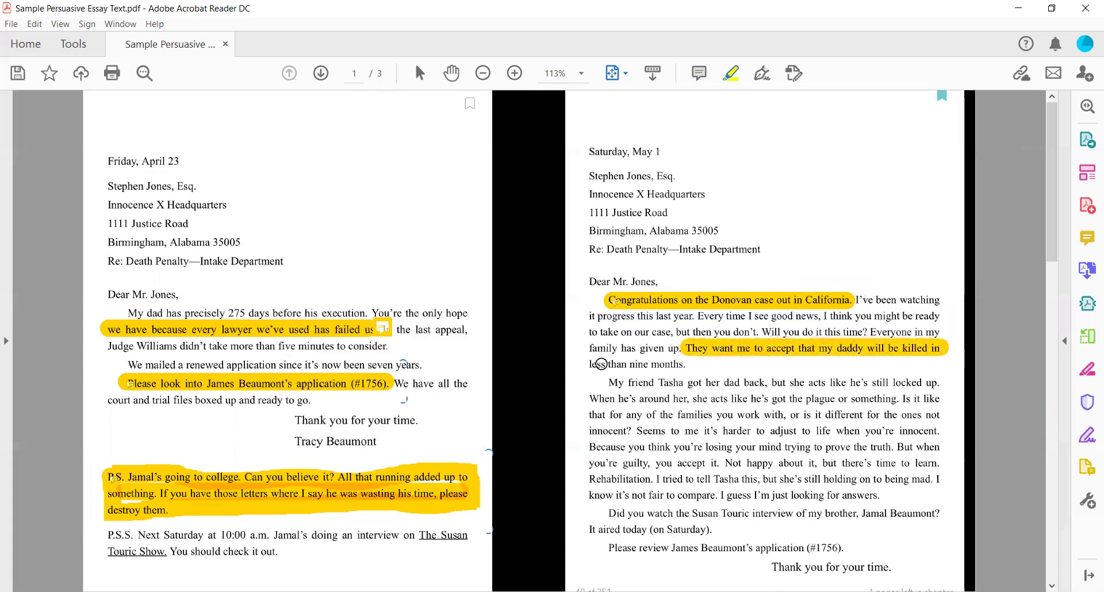
left_click_drag(588, 364, 684, 366)
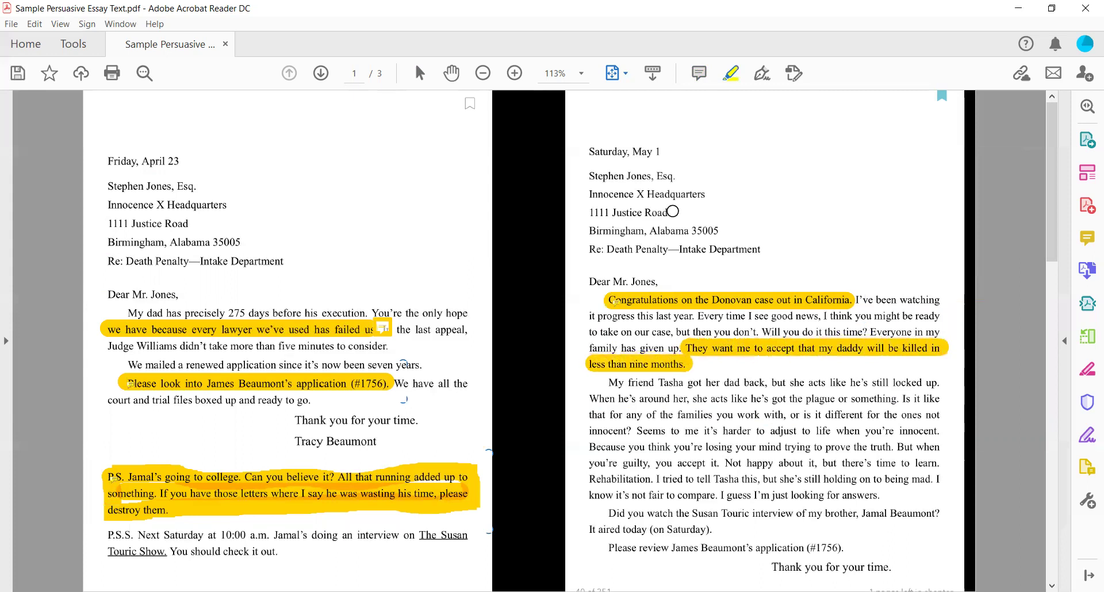
left_click(701, 347)
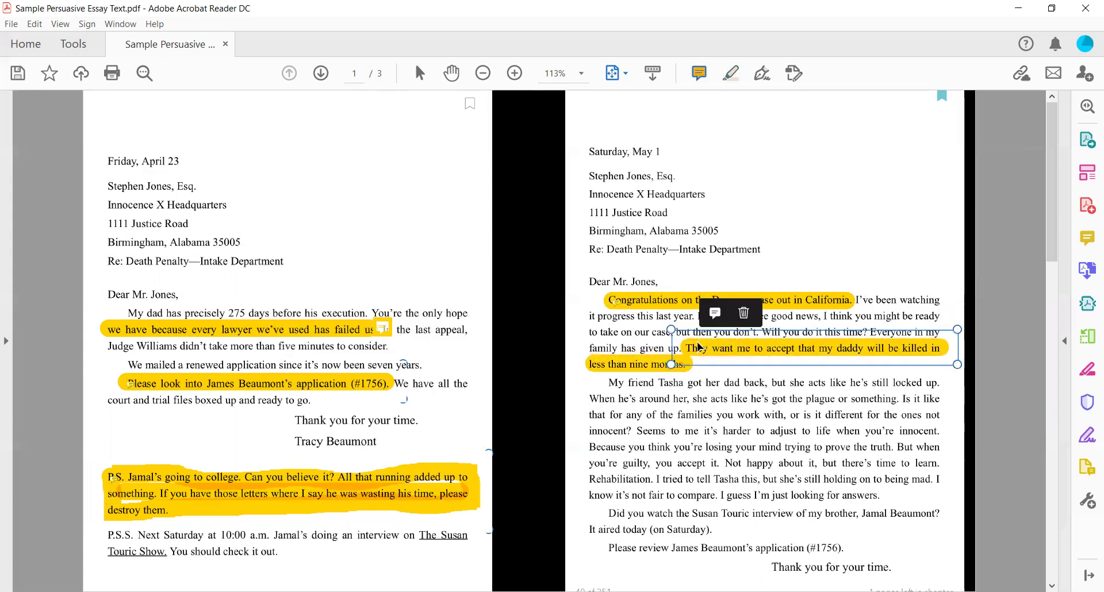
left_click(711, 314)
- Write "It's puts a timeline on things. She's trying to show this urgency." in the comment
type("I")
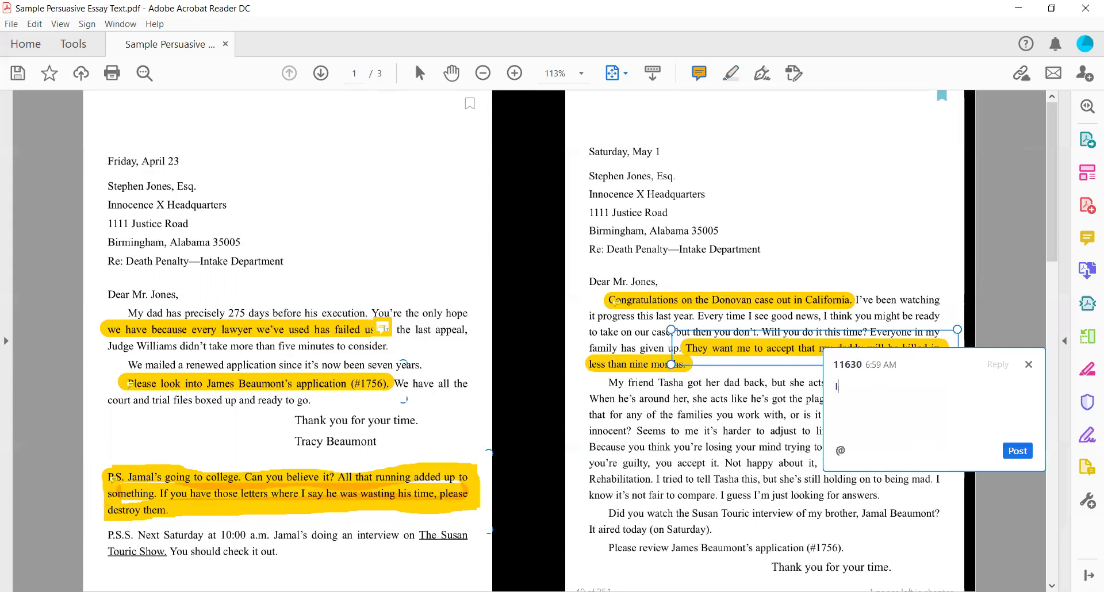
type("t's time")
key("BackSpace")
key("BackSpace")
key("BackSpace")
type("uts a timeline on things")
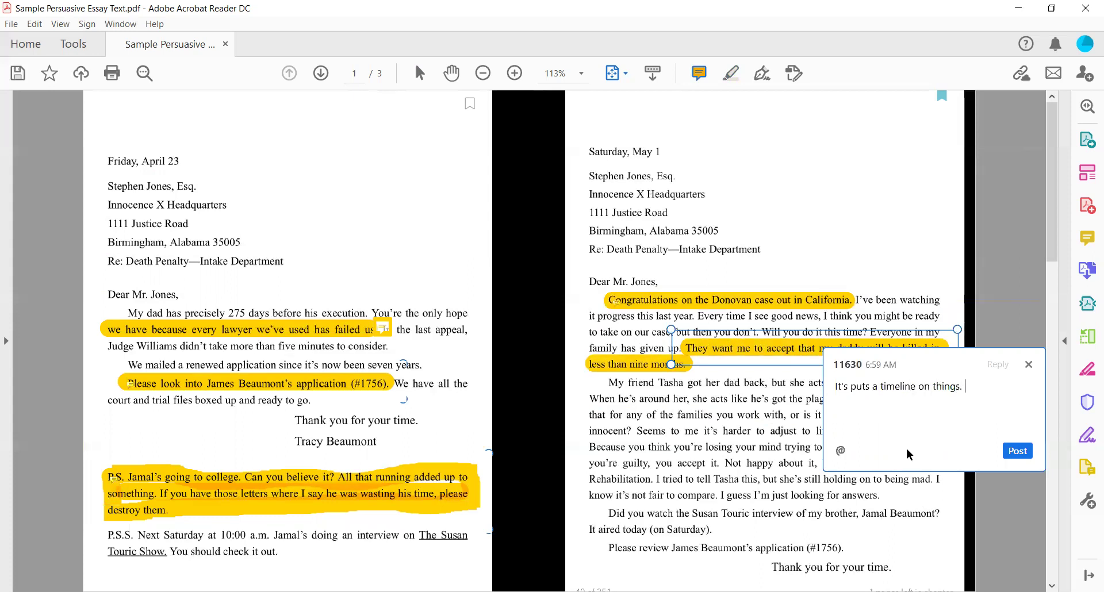
type(". She's trying to show this u")
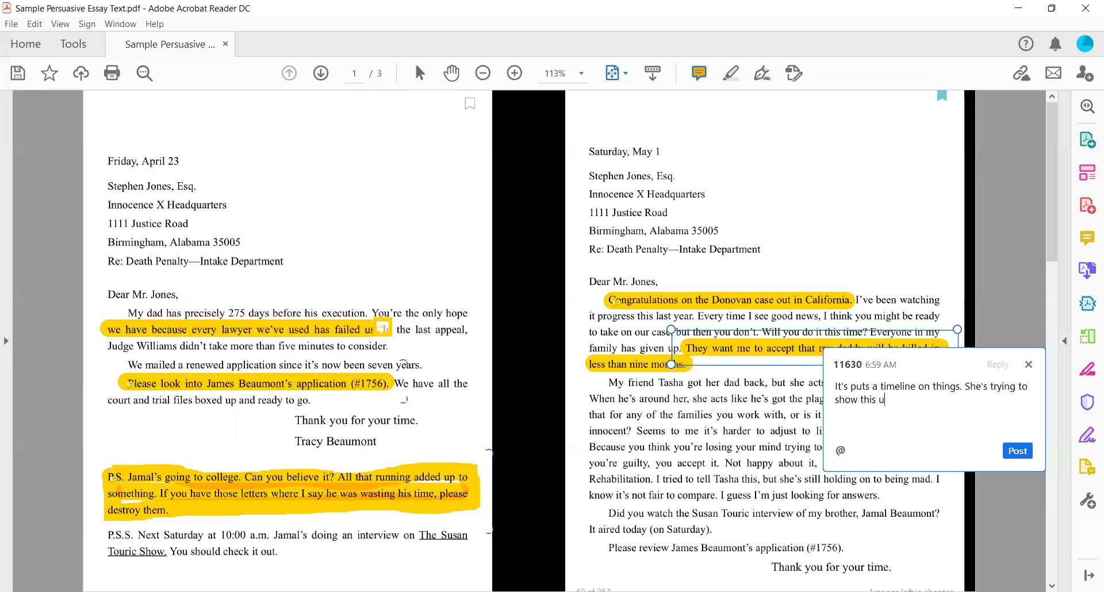
type("rgency .")
- Add the paragraph "Wants him to see how time-sensitive things are", then post the comment and move its pop-up higher on the second letter
key("Return")
type("Wants him to see")
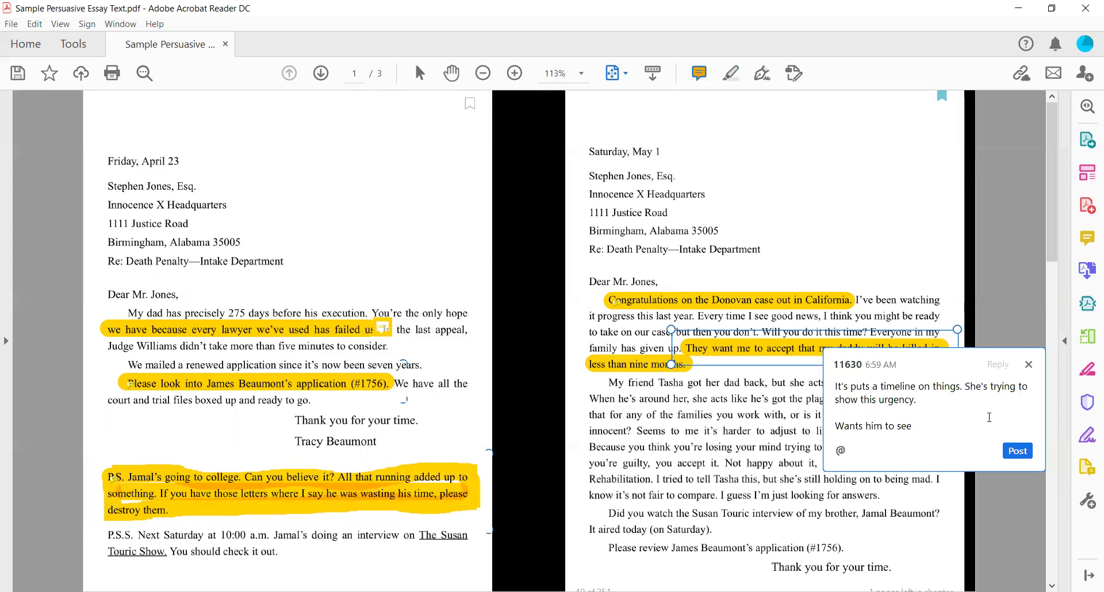
type(" how time-sensative things are")
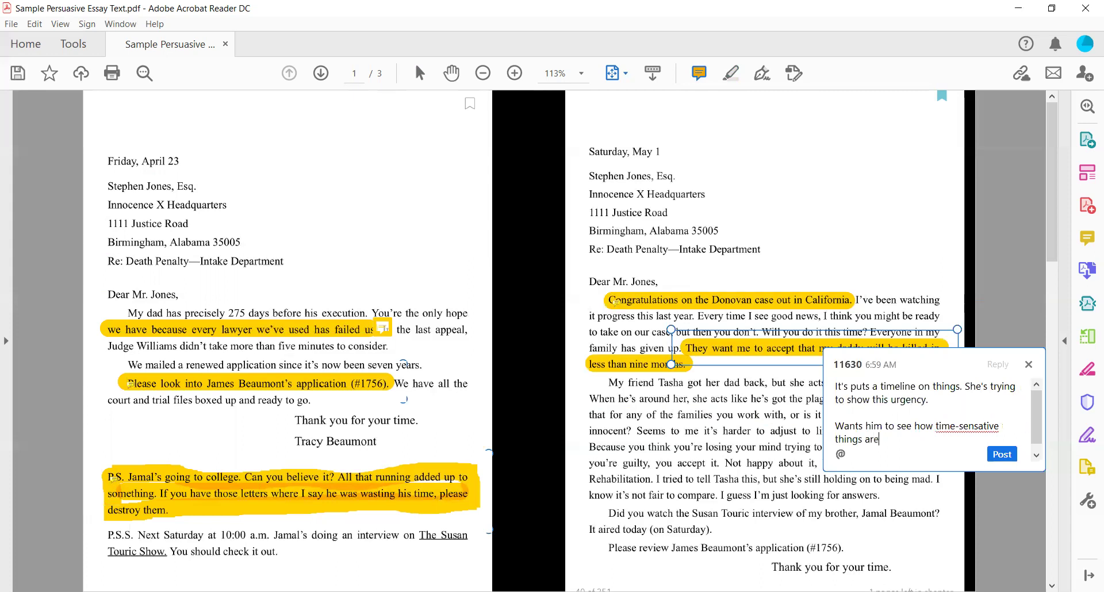
right_click(982, 426)
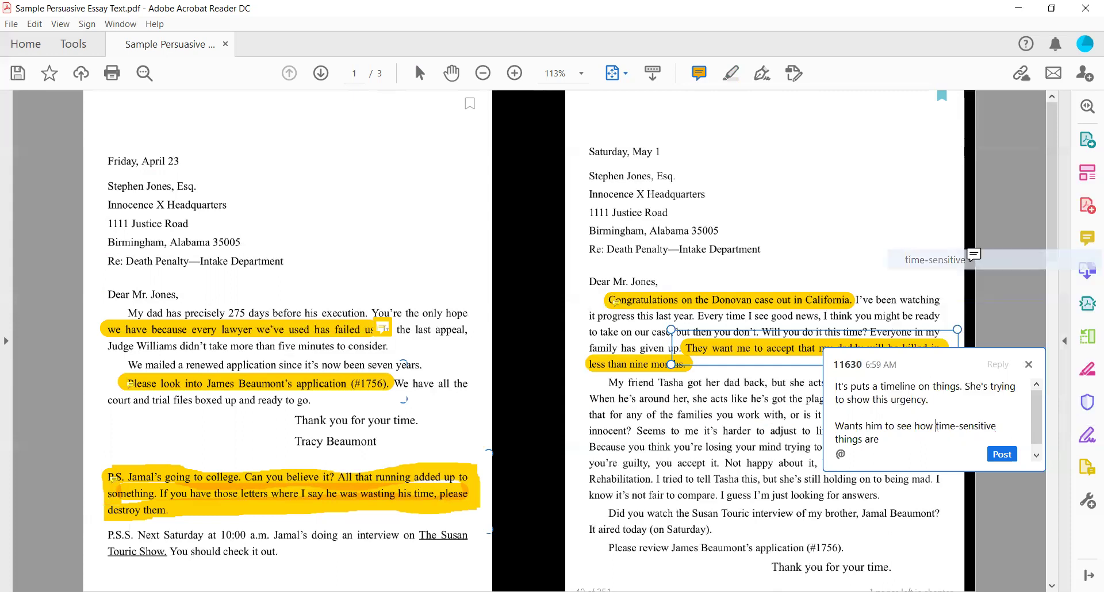
left_click_drag(974, 256, 961, 454)
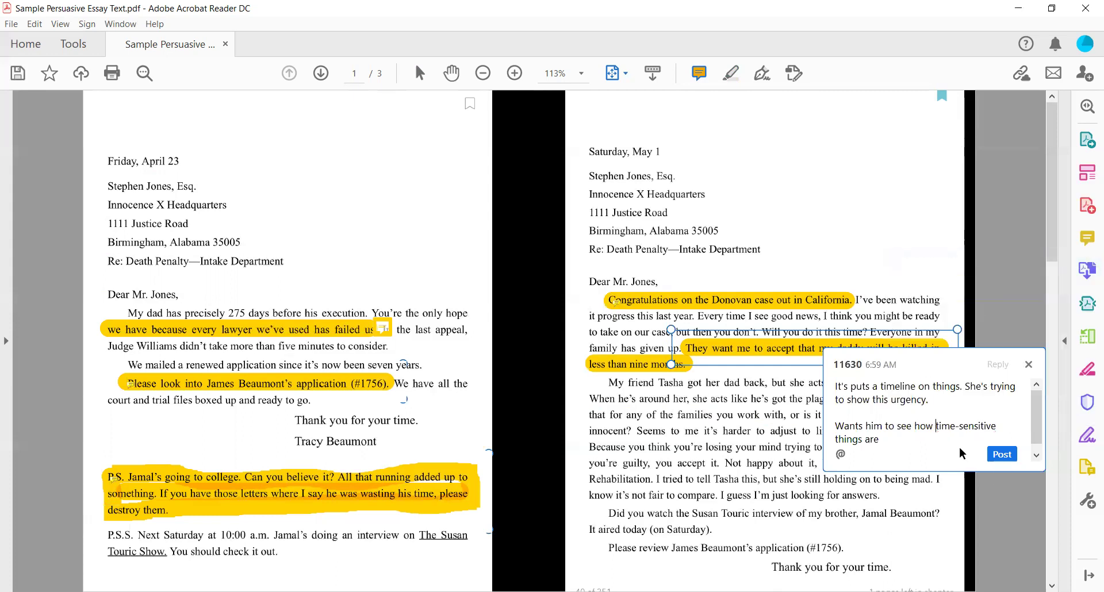
left_click(1002, 455)
left_click_drag(931, 367, 929, 247)
- Highlight the second letter's two sentences about the brother's interview and its Saturday airing, and open a comment on the first one
left_click(731, 76)
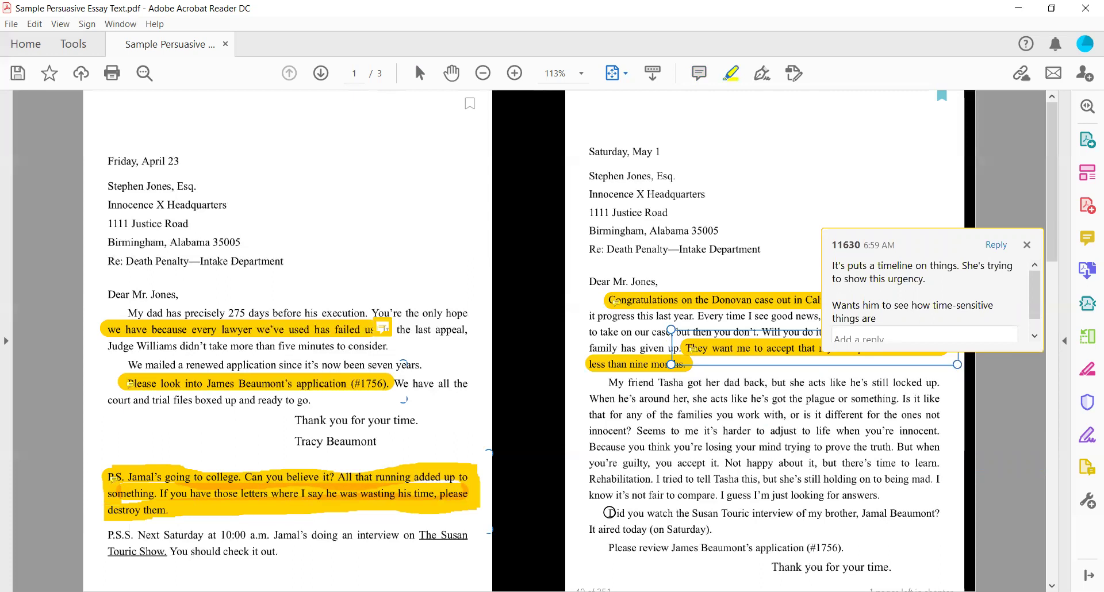
left_click_drag(609, 512, 952, 514)
left_click_drag(585, 529, 713, 529)
left_click(699, 73)
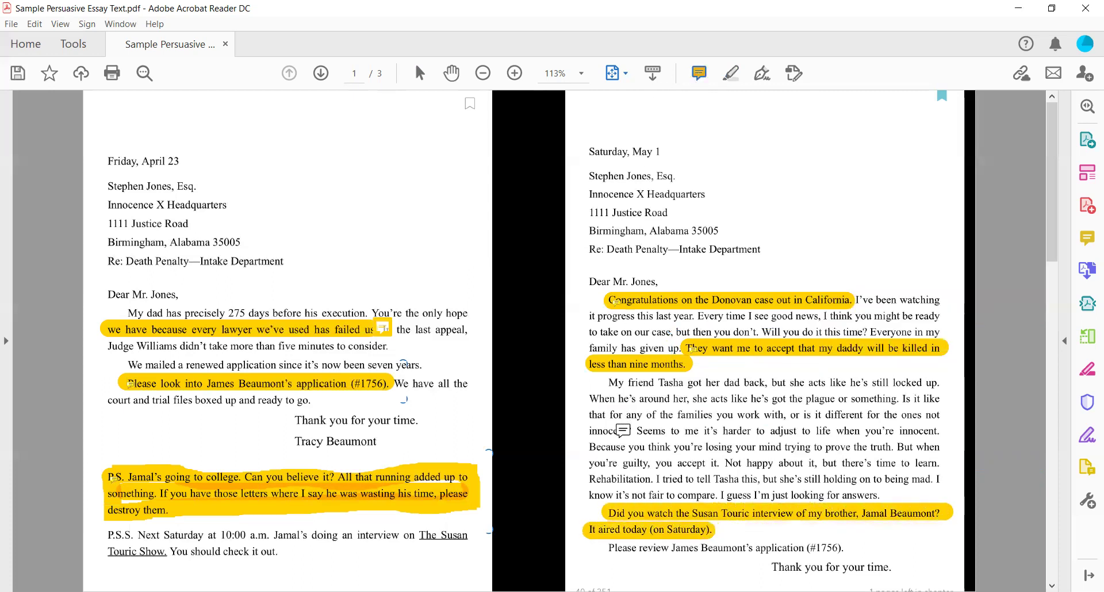
left_click(623, 518)
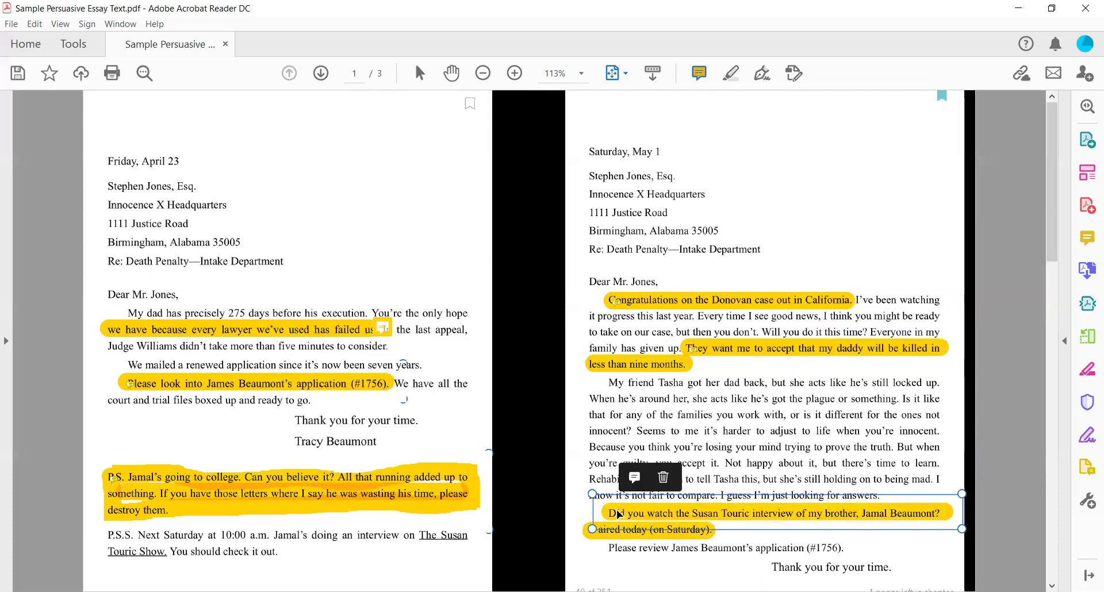
left_click(632, 476)
- Comment "Trying again to make that personal connection," add that the recipient is reminded of his "actual connection and investment into this family," and post it
type("Trying a")
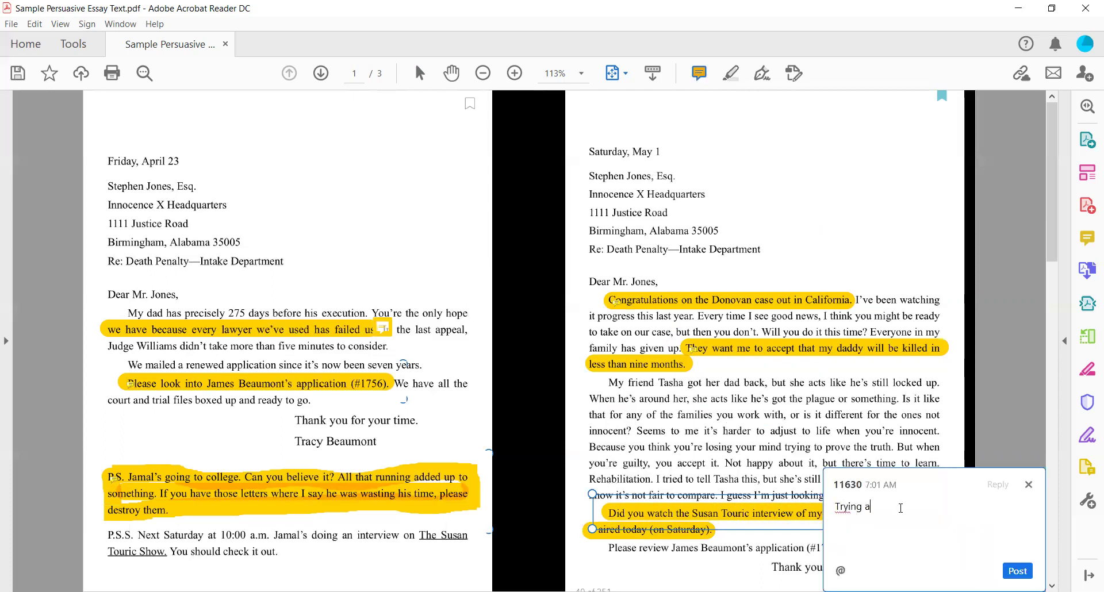
type("gain to make that pers")
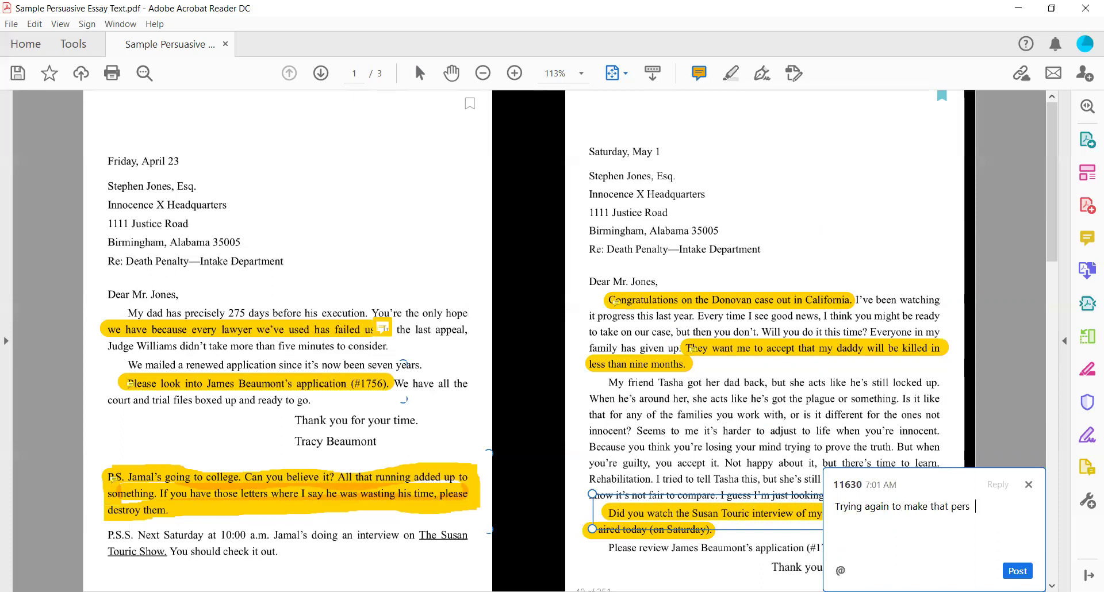
type("onal connection. Reminding ")
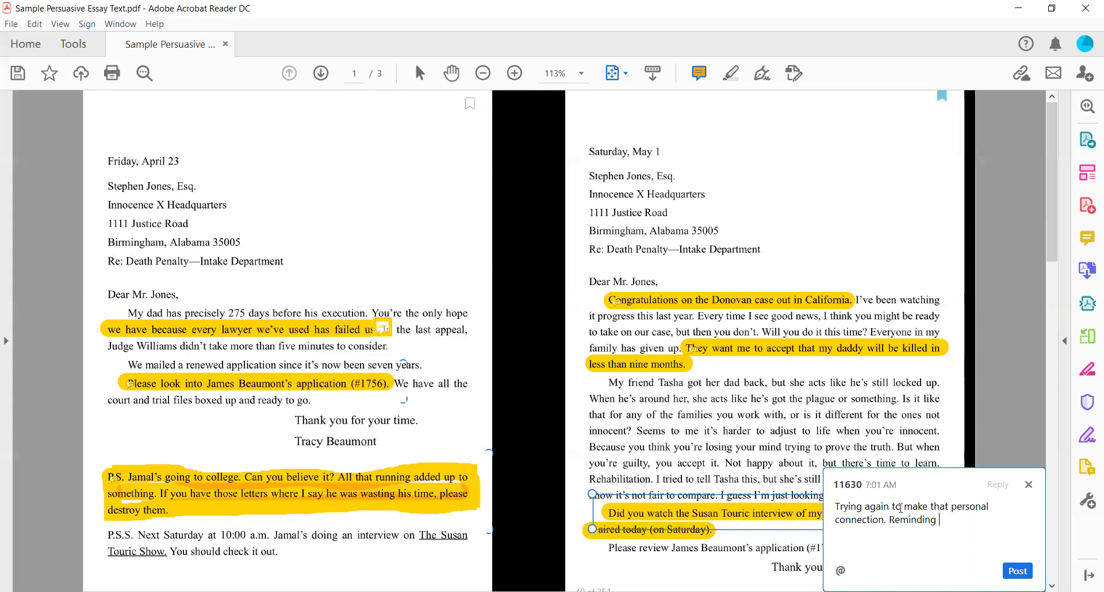
type("Jones that he has a n actual co")
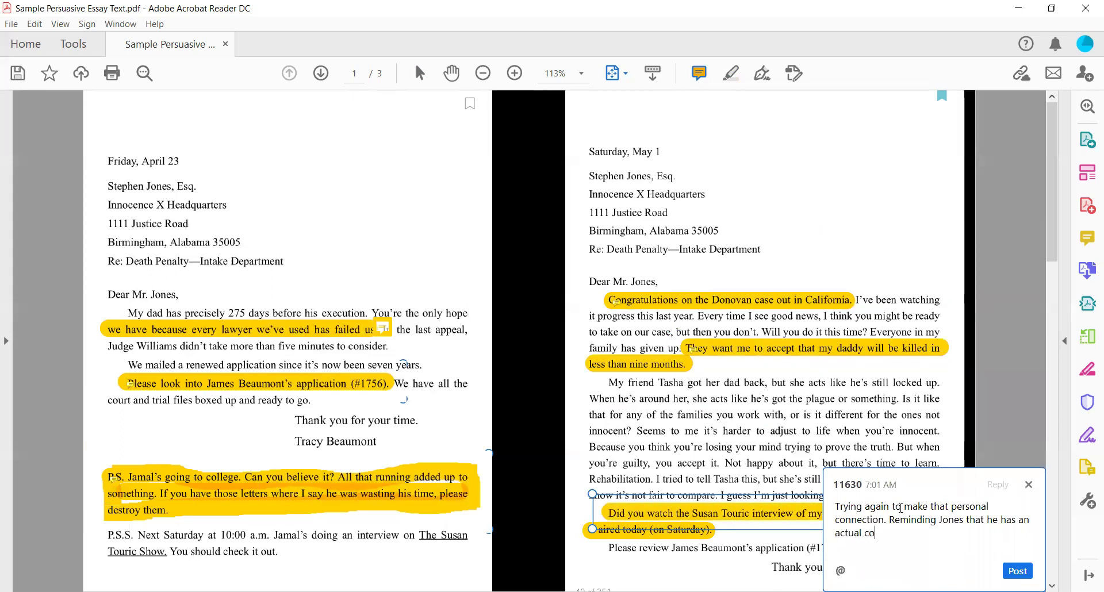
type("nnection and invese")
key("BackSpace")
type("tion and investment ")
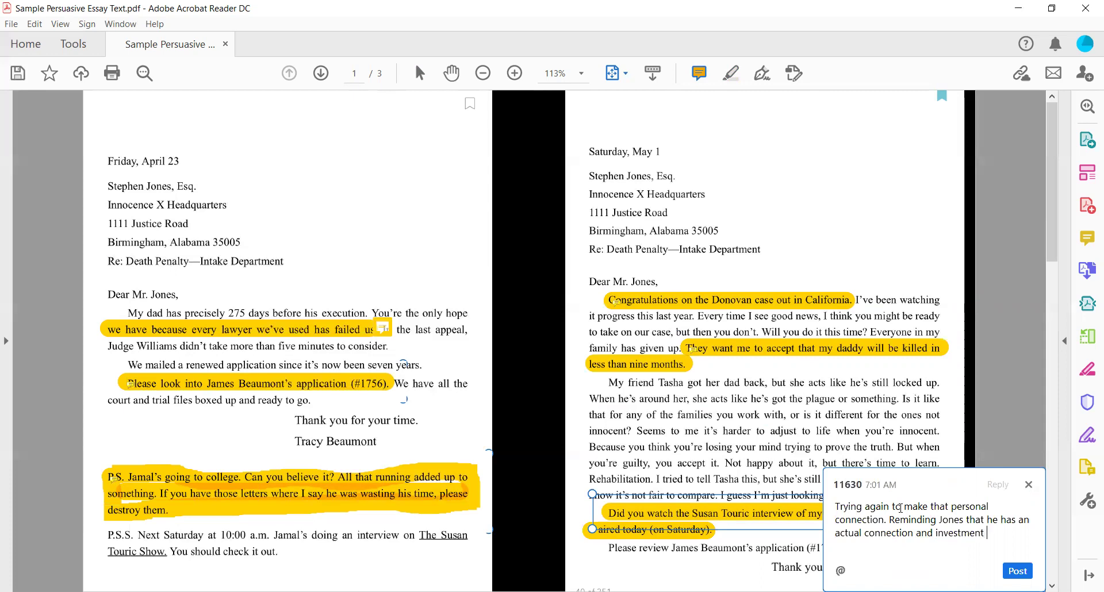
type("into this family.")
left_click(1018, 571)
- Highlight the May 5 letter from "He didn't. He couldn't." through "I need your help more than ever." and open a comment on its first line
left_click(1053, 311)
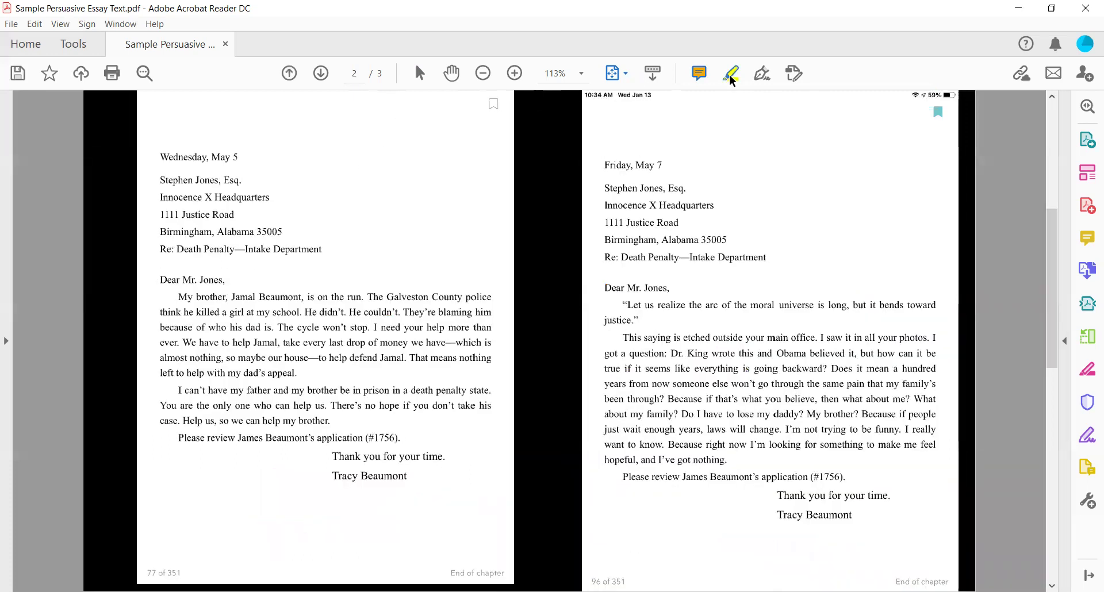
left_click(731, 74)
left_click_drag(309, 312, 502, 312)
left_click_drag(157, 326, 500, 327)
left_click_drag(159, 343, 182, 343)
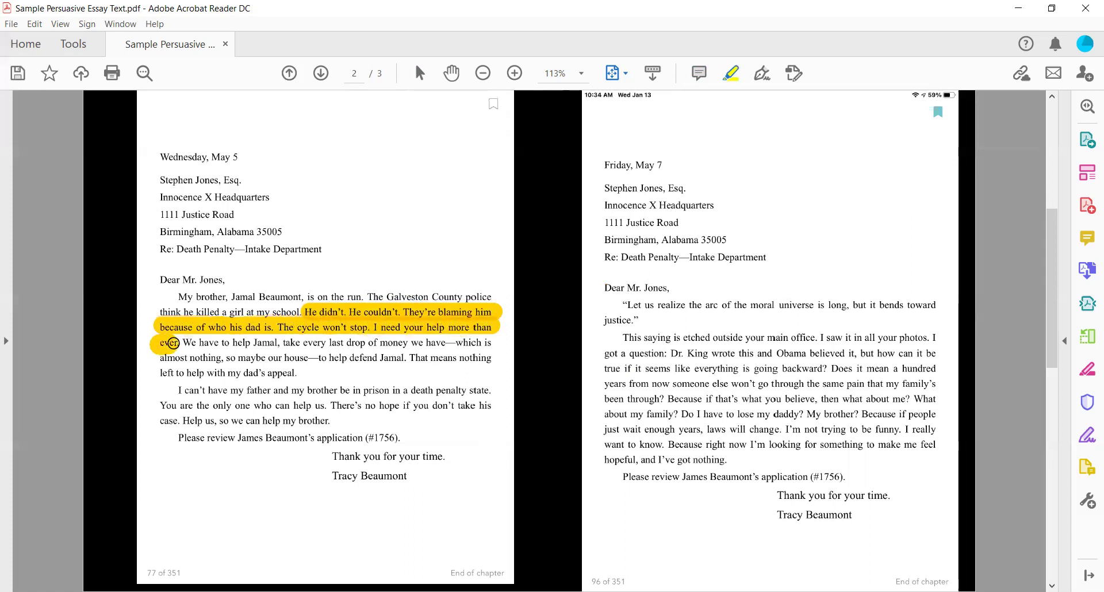
left_click(700, 73)
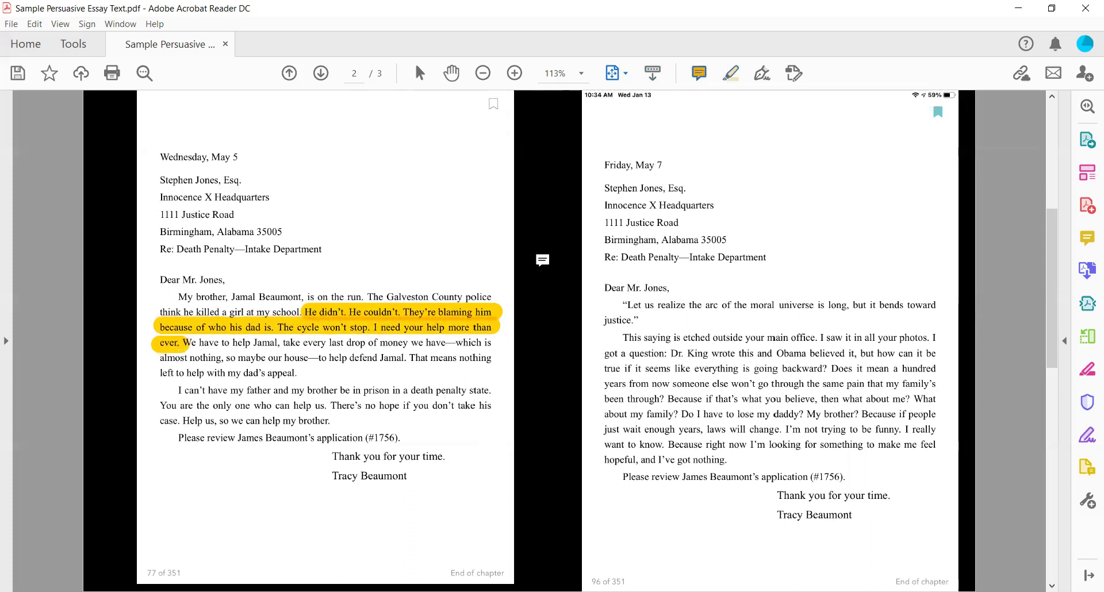
left_click(323, 311)
left_click(341, 278)
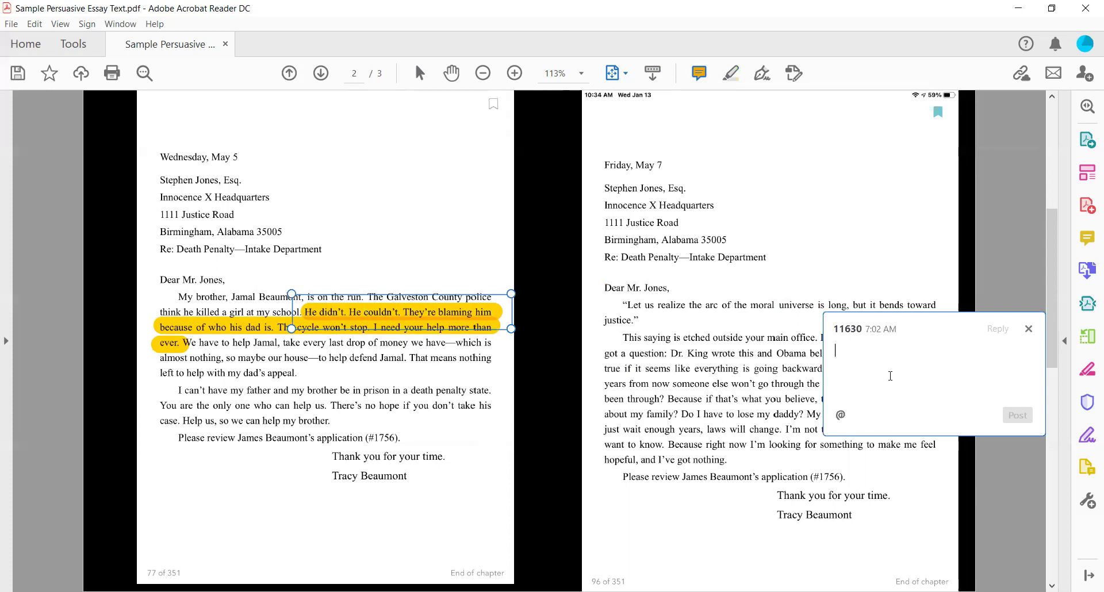
- Write "She's using short sentences and showing that urgency and desperation with her thoughts." in the comment
type("She's us")
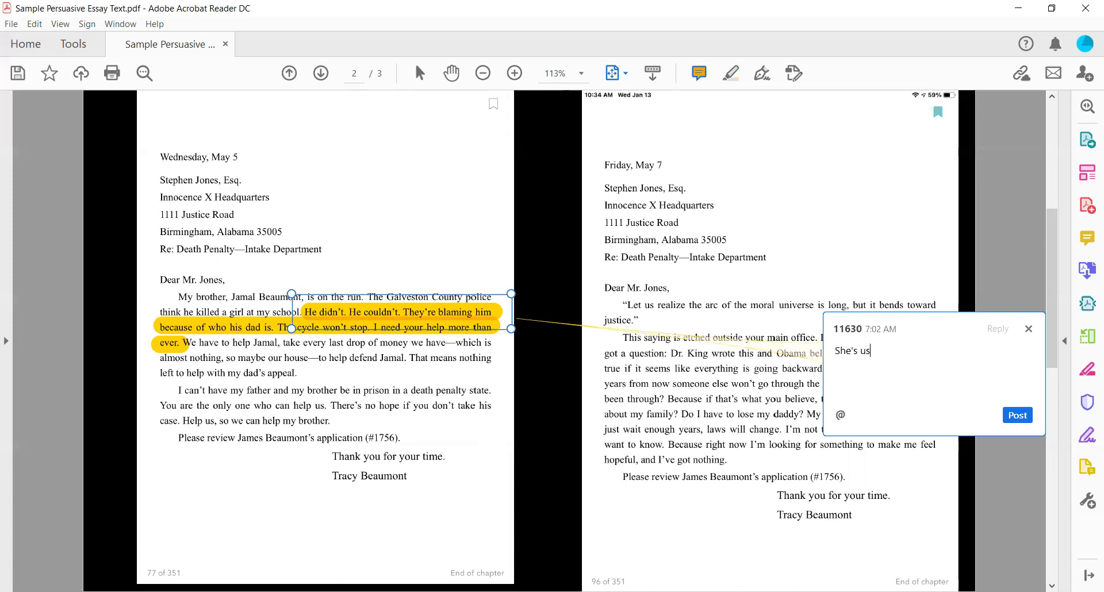
type("ign short")
key("BackSpace")
key("BackSpace")
key("BackSpace")
key("BackSpace")
key("BackSpace")
type("sing")
key("End")
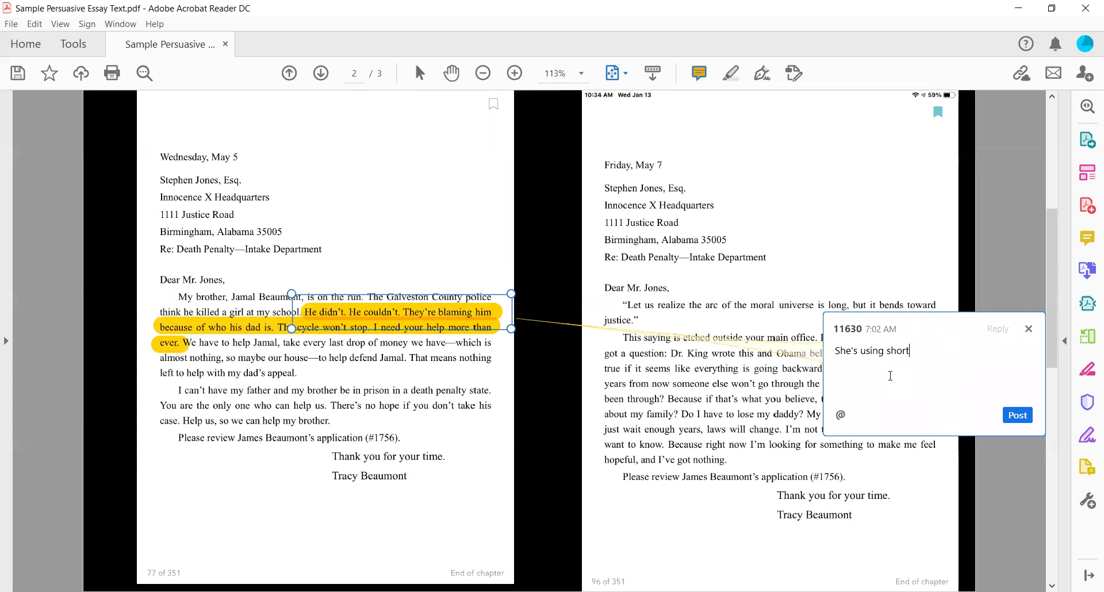
type("sentences and showing ")
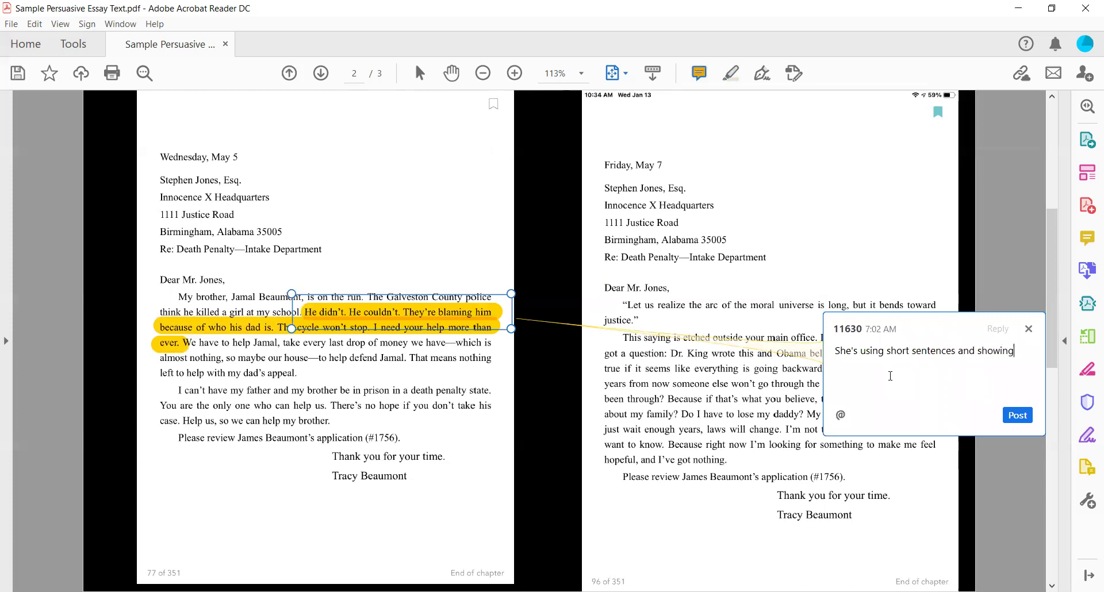
type("that urgency and des")
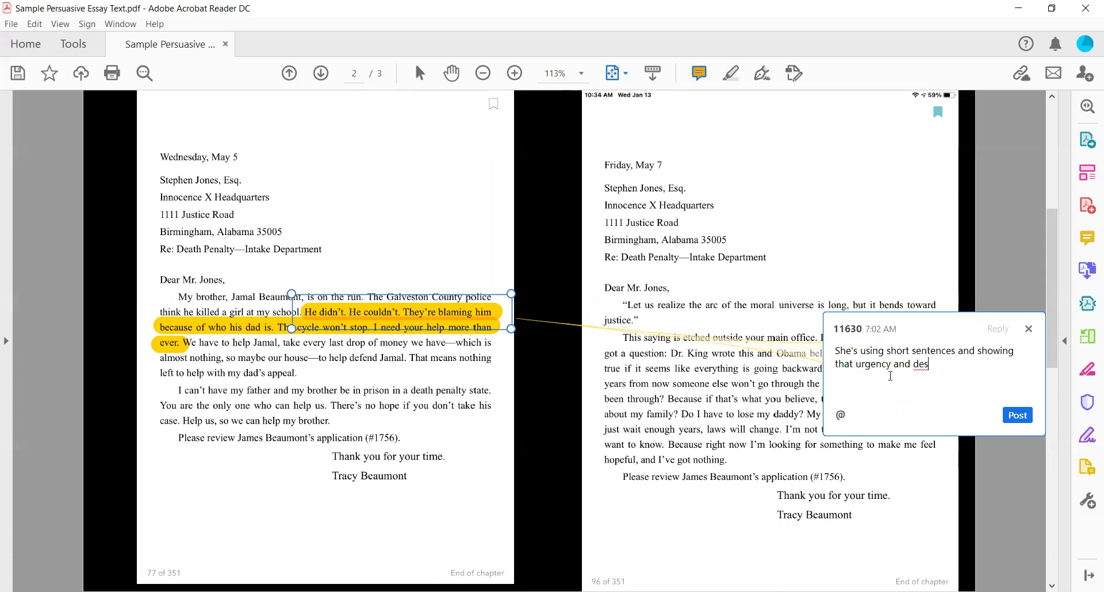
type("peration with her thoughts.")
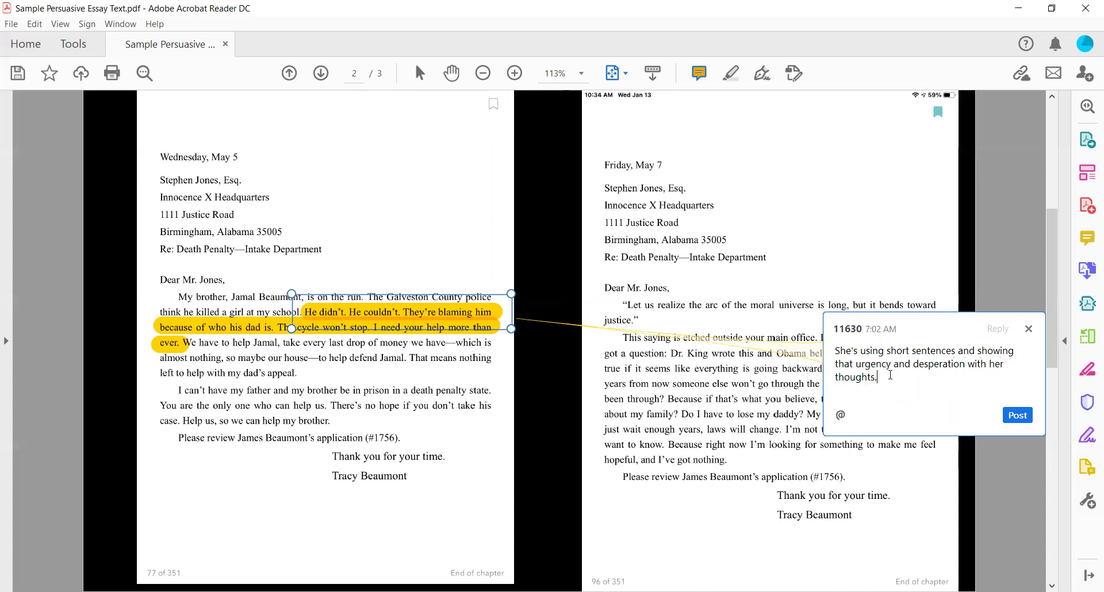
- Add a second paragraph to the comment: "She's again showing how time-sensitive things are with these short sentences."
key("Return")
type("SHe's")
type("e's ")
type("again sho")
type("wing how time")
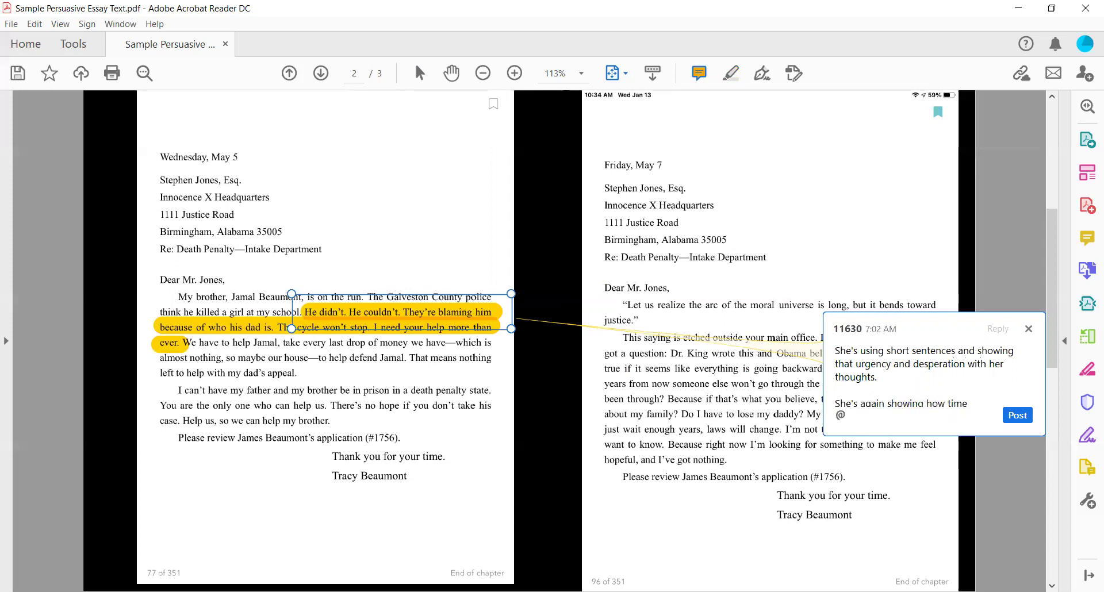
type("-sensitive things are")
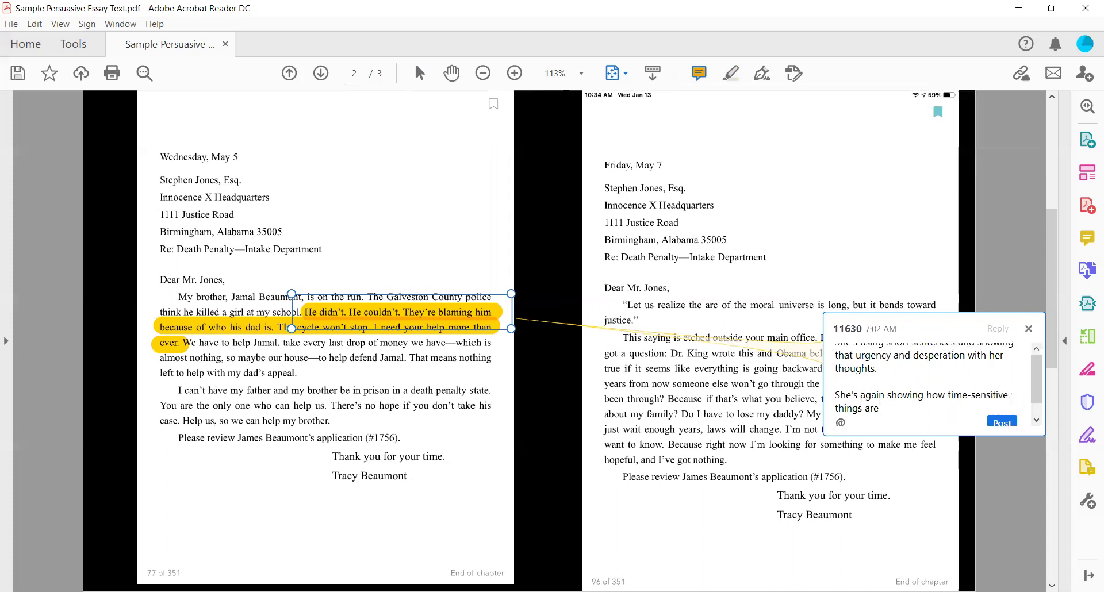
type(" with these short sentencfes.")
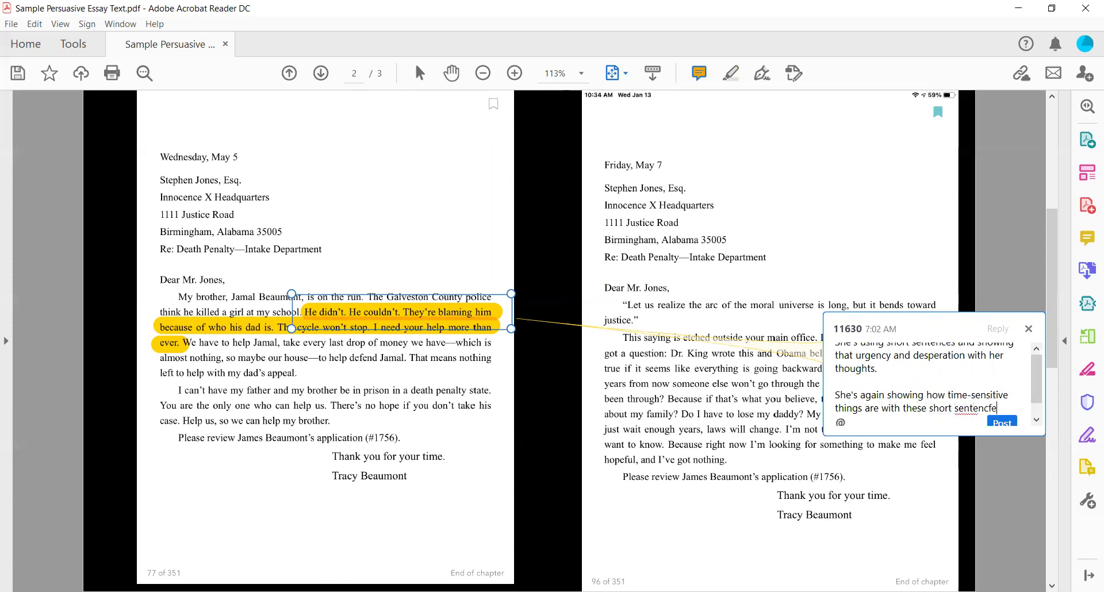
key("BackSpace")
key("BackSpace")
key("BackSpace")
key("BackSpace")
type("es. It's al")
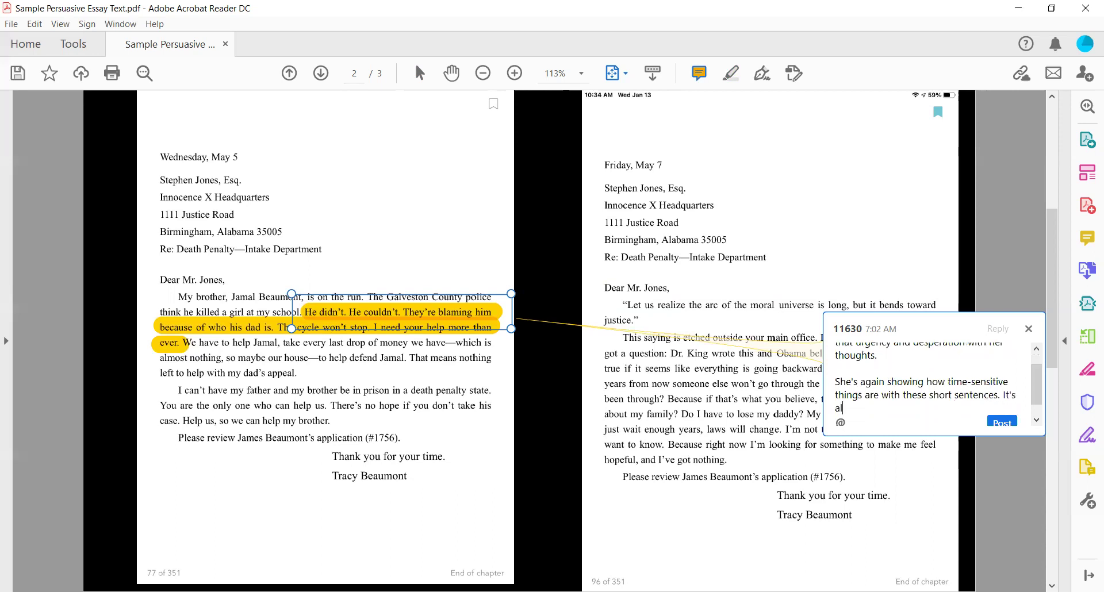
- Add "It's almost like if she were to be actually saying this, she would be out of breath.", post the comment and move its pop-up above the highlight
type("most like if sher  were to be actuall")
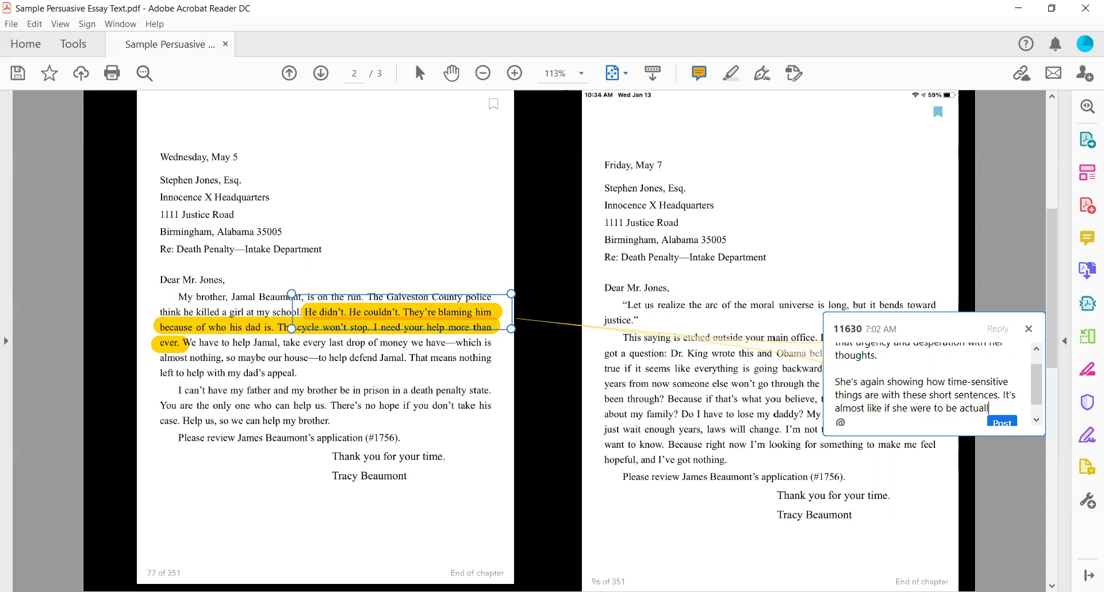
type("y saying this, s")
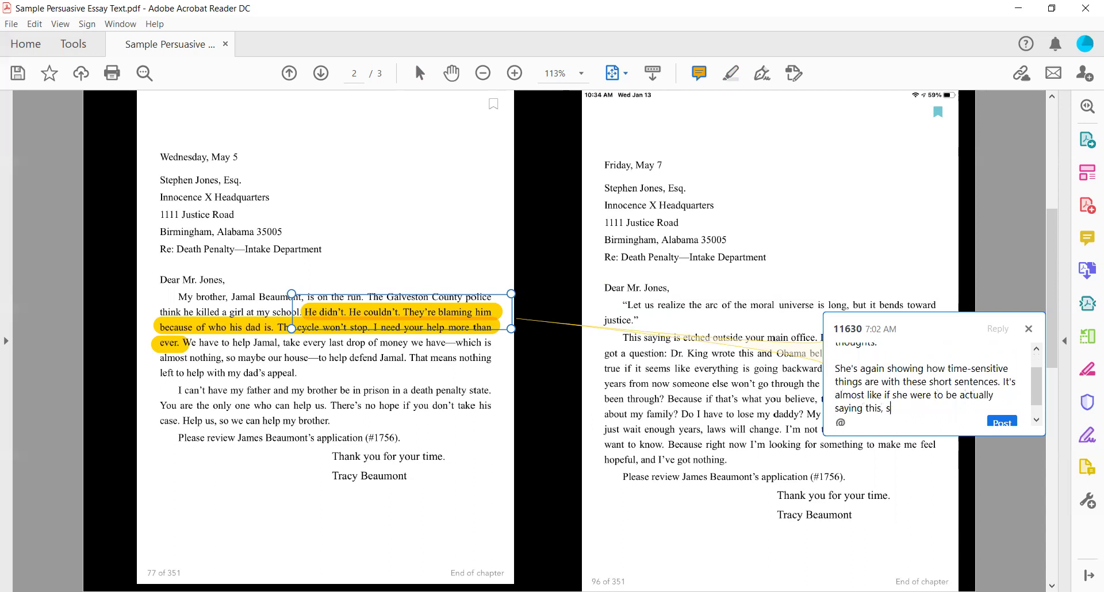
type("he would be out of breath")
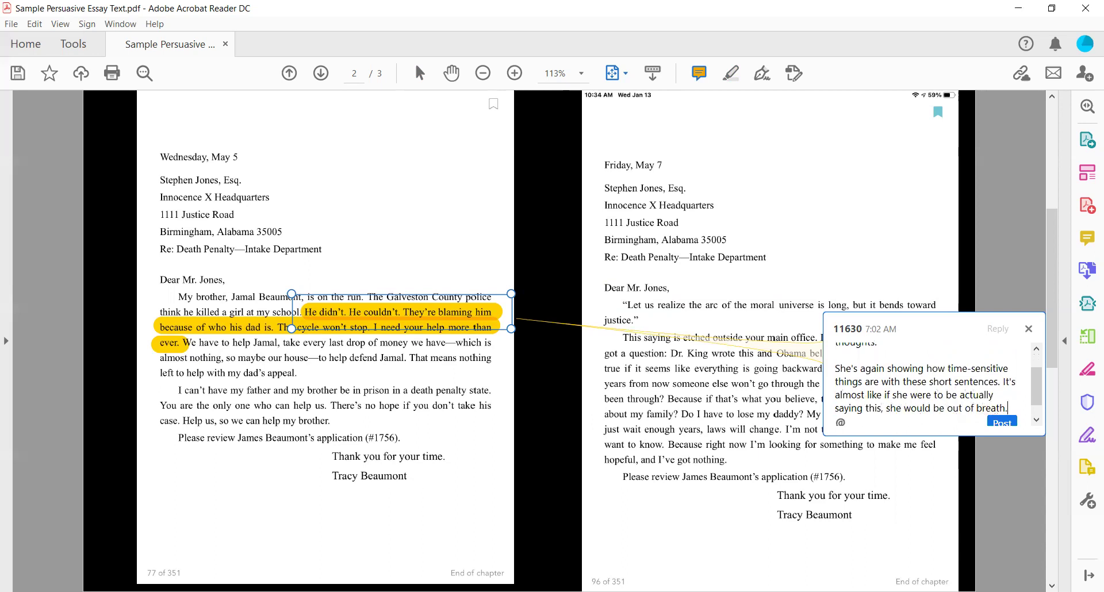
type(".")
left_click(1001, 424)
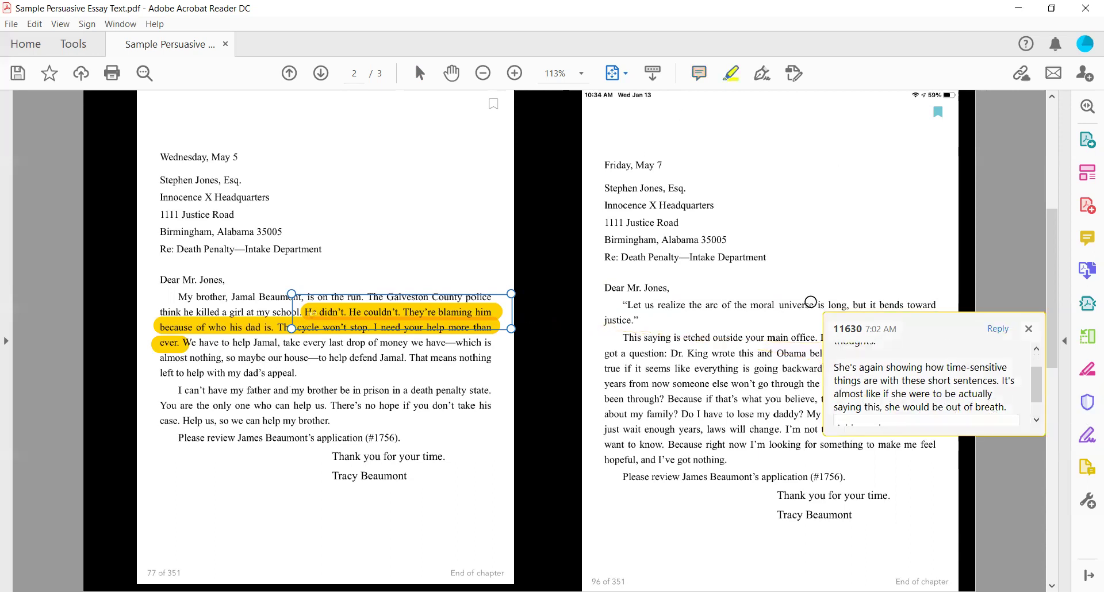
left_click_drag(906, 332, 475, 192)
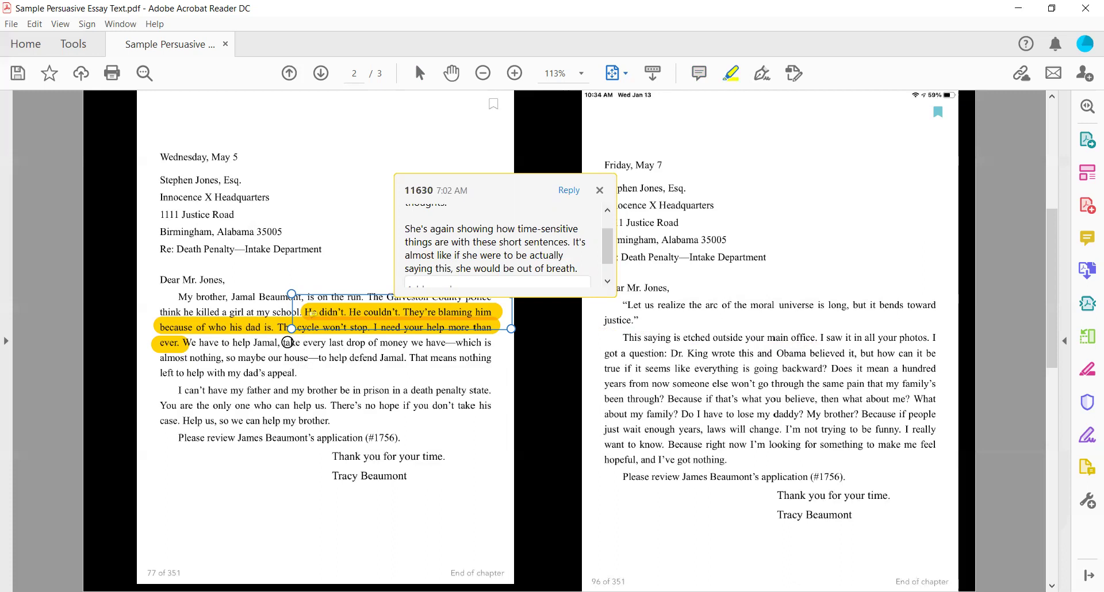
- Highlight the May 5 letter from "take every last drop of money" through the words on defending her brother, and open a comment on its first line
left_click_drag(281, 344, 493, 344)
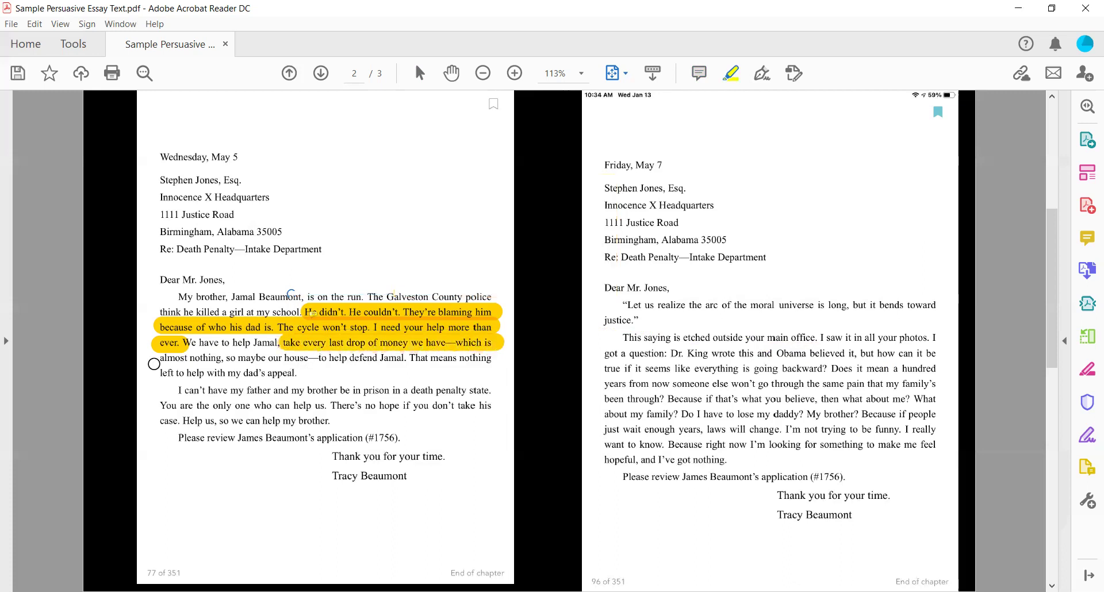
left_click_drag(152, 360, 405, 357)
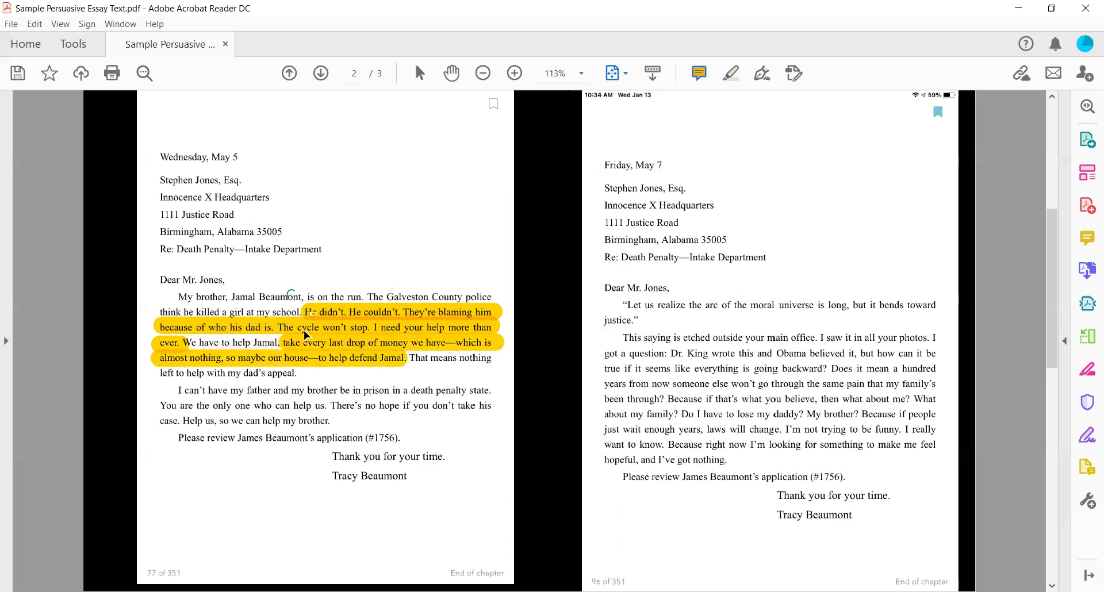
left_click(313, 343)
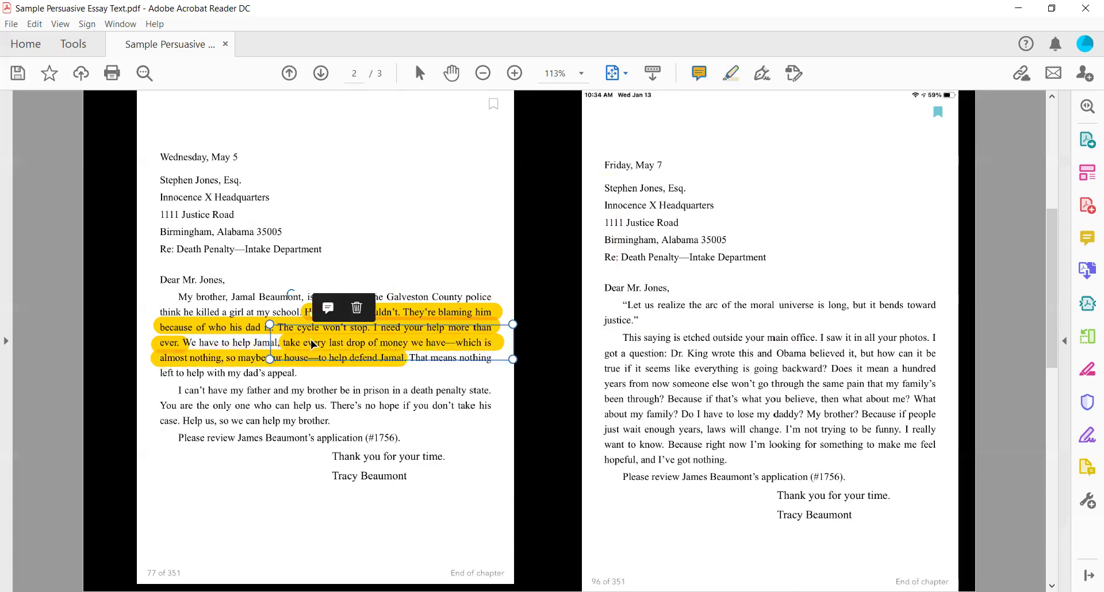
left_click(327, 308)
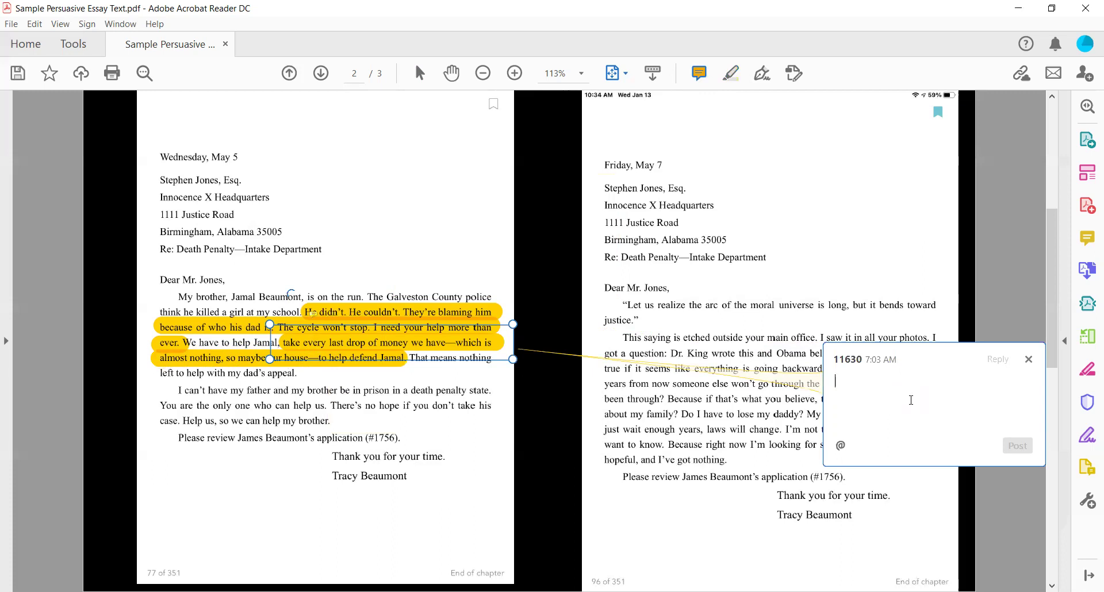
- Comment "By saying that they will use EVERYTHING that they own to defend her brother, she's showing how much she believes in him and needs help."
type("By saying that they wi")
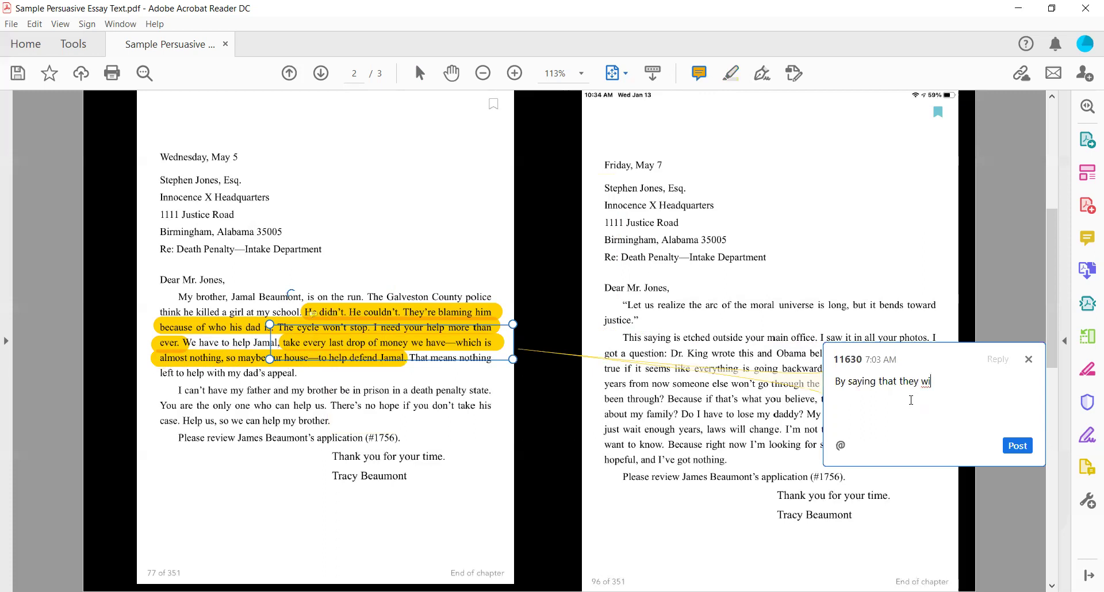
type("ll use EVERYTHING that they")
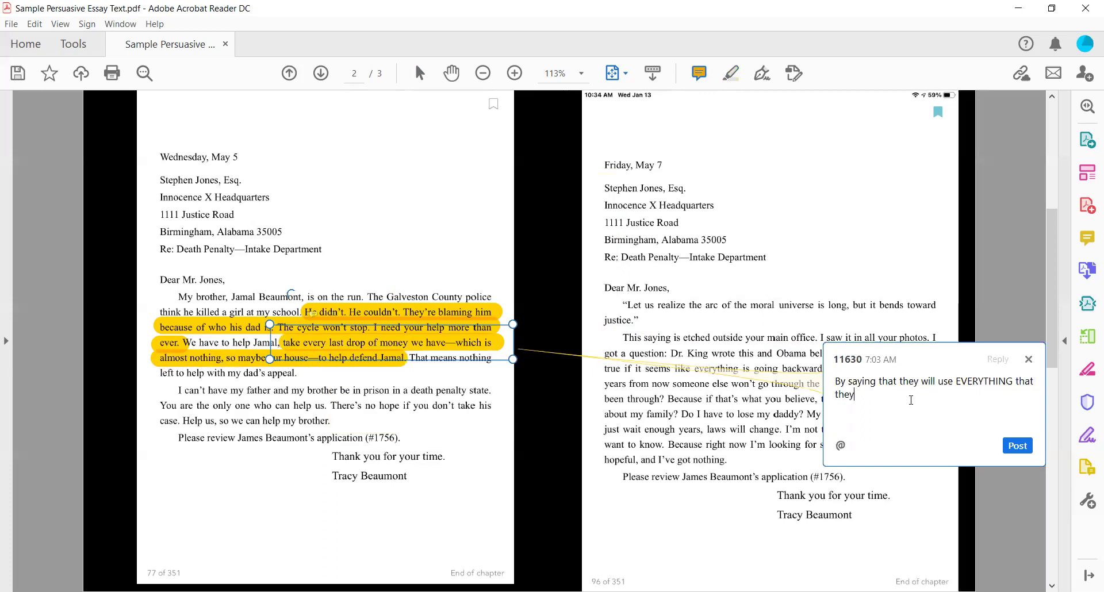
type(" own to defend her brtoher")
key("BackSpace")
key("BackSpace")
key("BackSpace")
type("other, she's s")
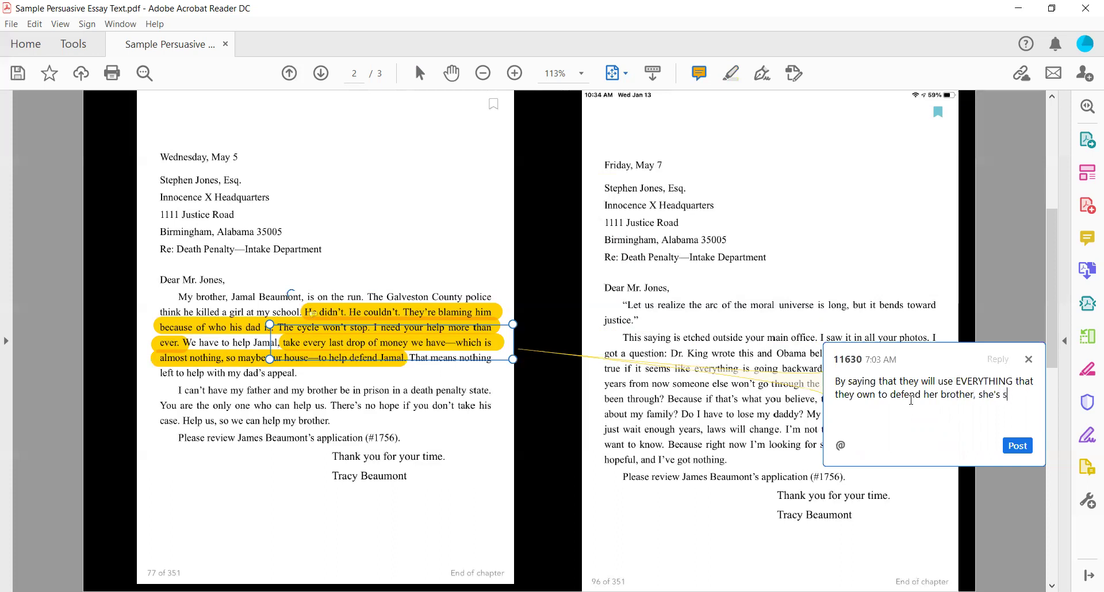
type("howing how much she ")
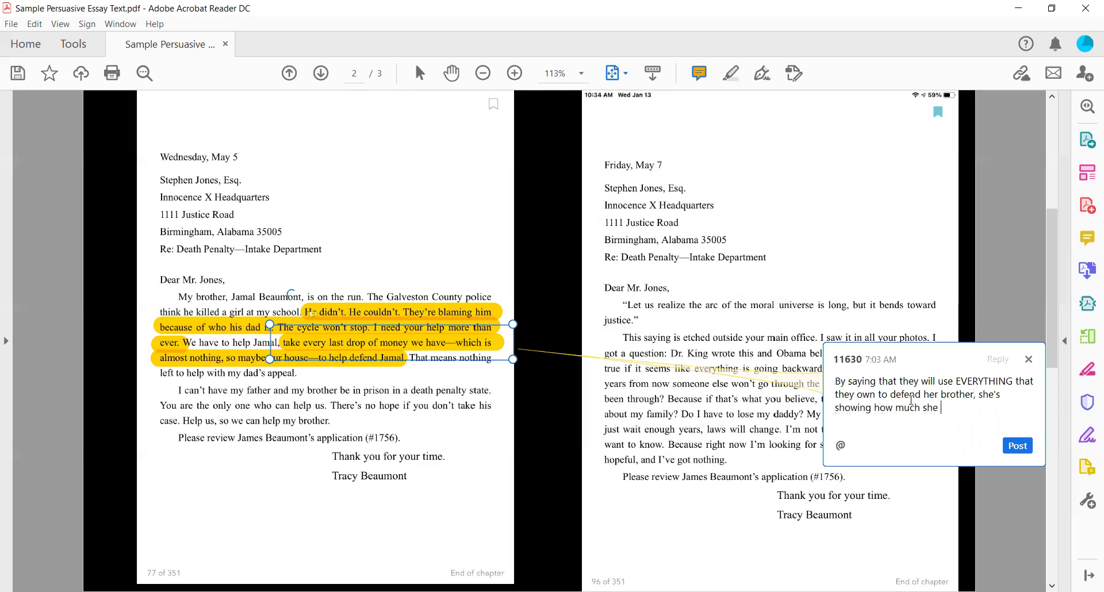
type("believs in him and need")
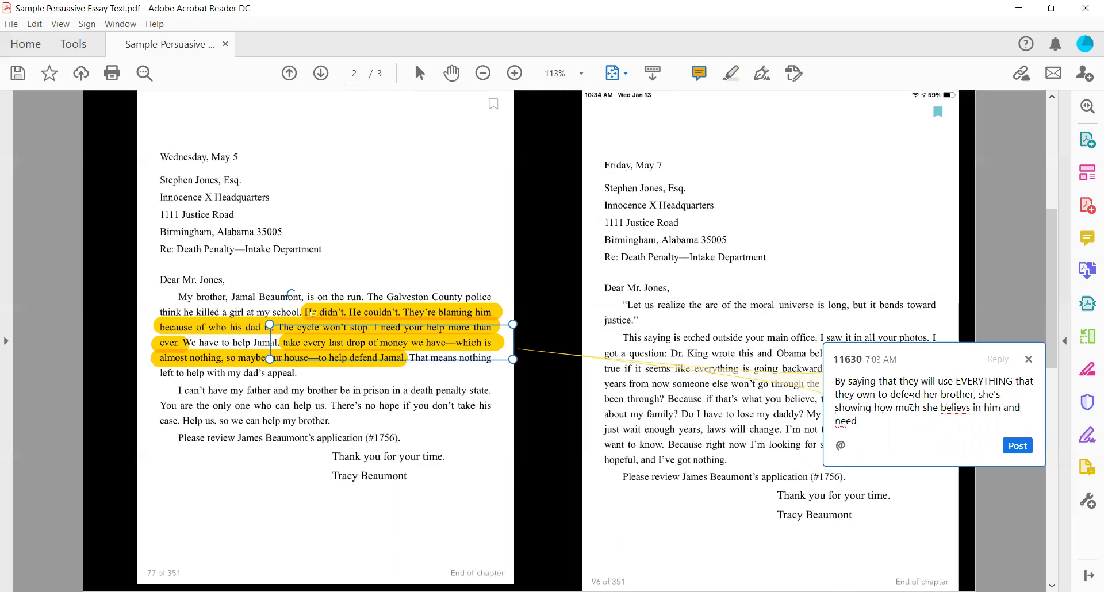
type("s help.")
key("Return")
right_click(989, 399)
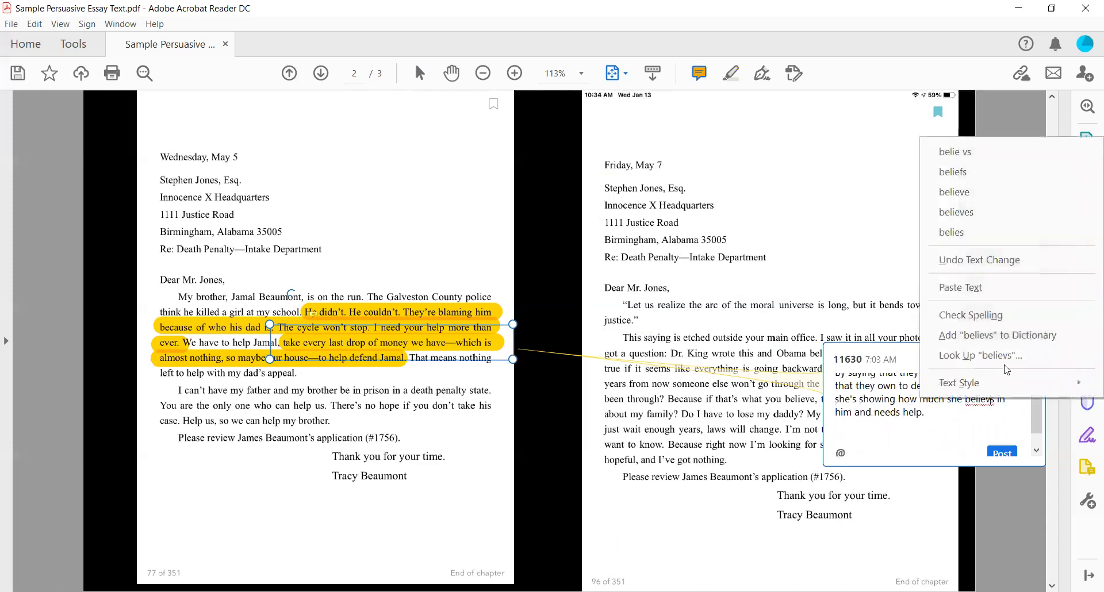
left_click(970, 213)
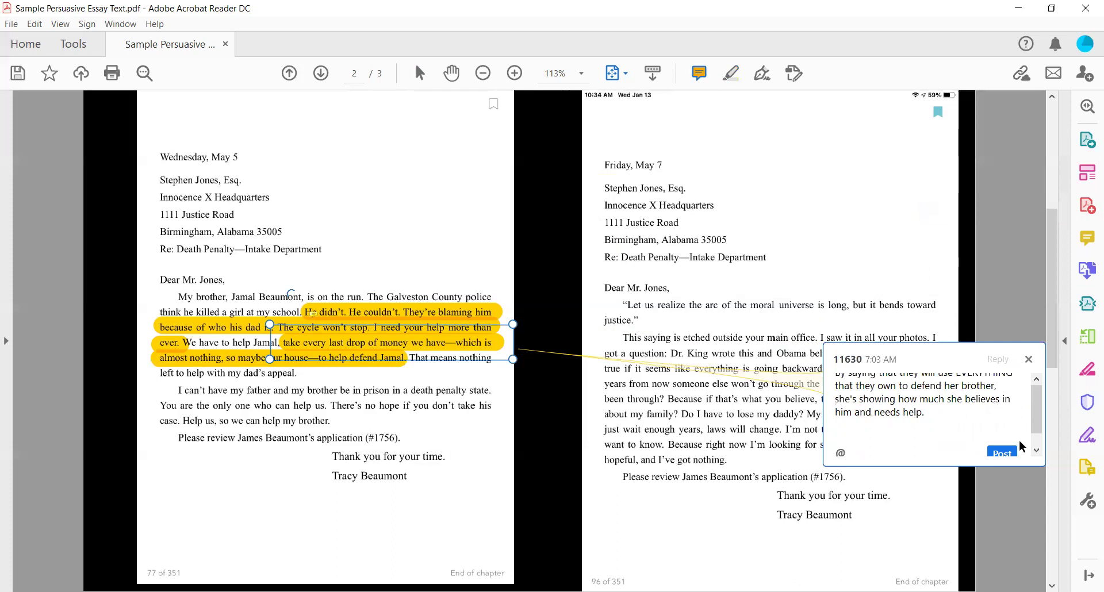
- Add a second paragraph saying the family's certainty of the brother's innocence might make the reader willing to help, post the comment and move its pop-up above the highlight
type("If the reader (Jones) sees how ")
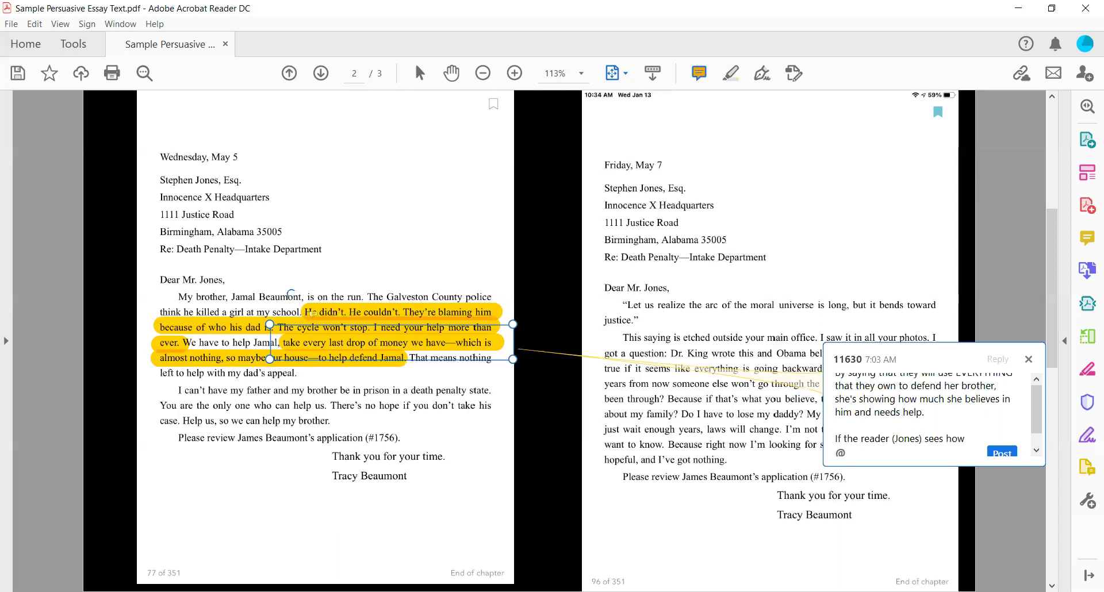
type("sure they are th")
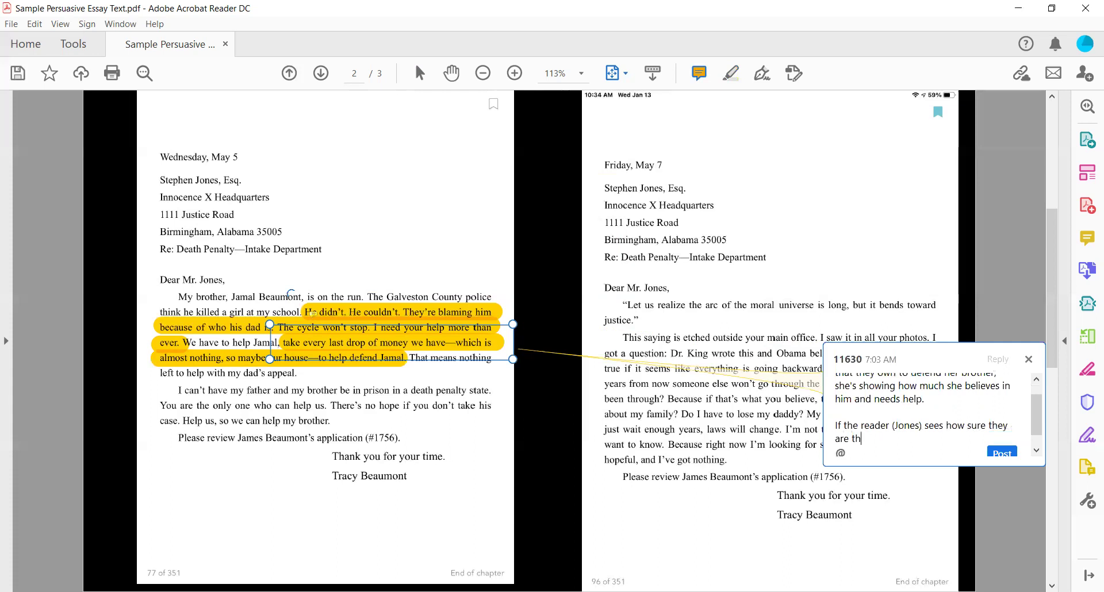
type("at Jamal i")
type("didn't kill th")
type("is ")
type("person he's accused ")
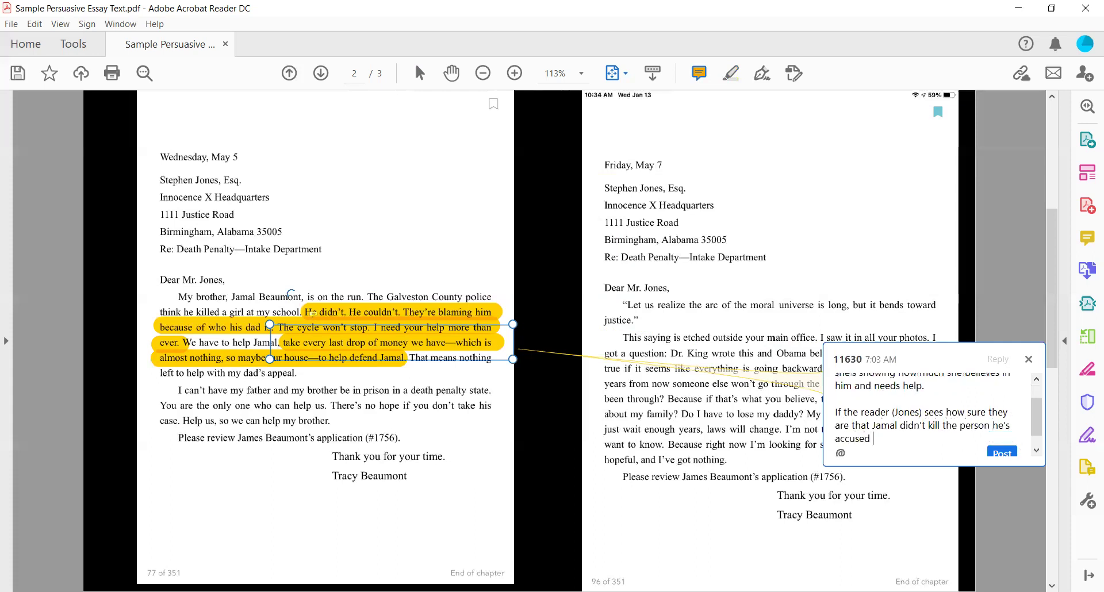
type("of killing, then they might be willing to help.")
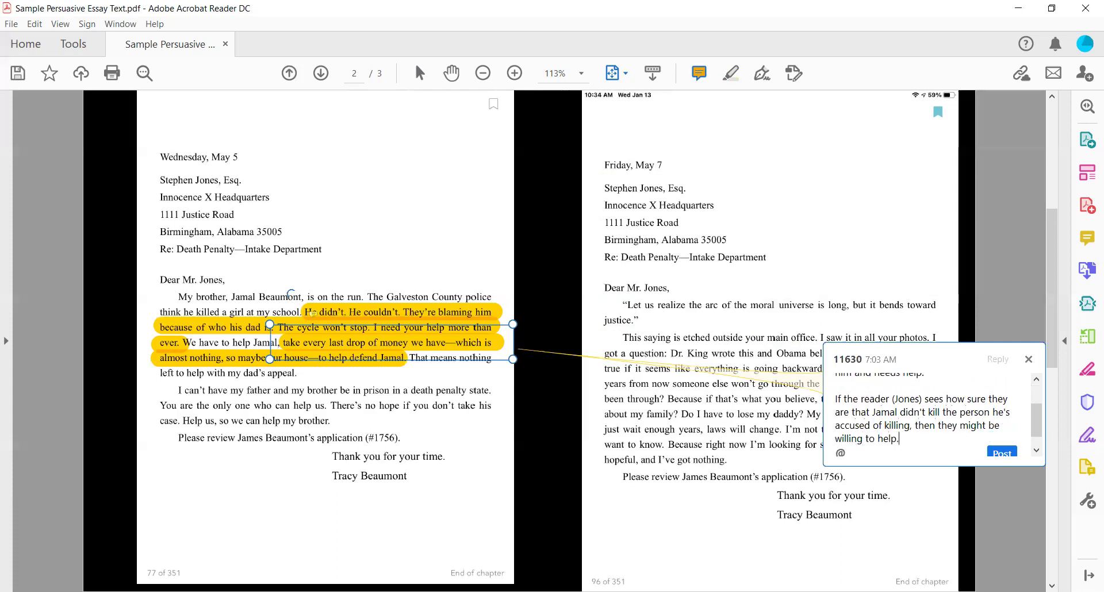
left_click(1004, 454)
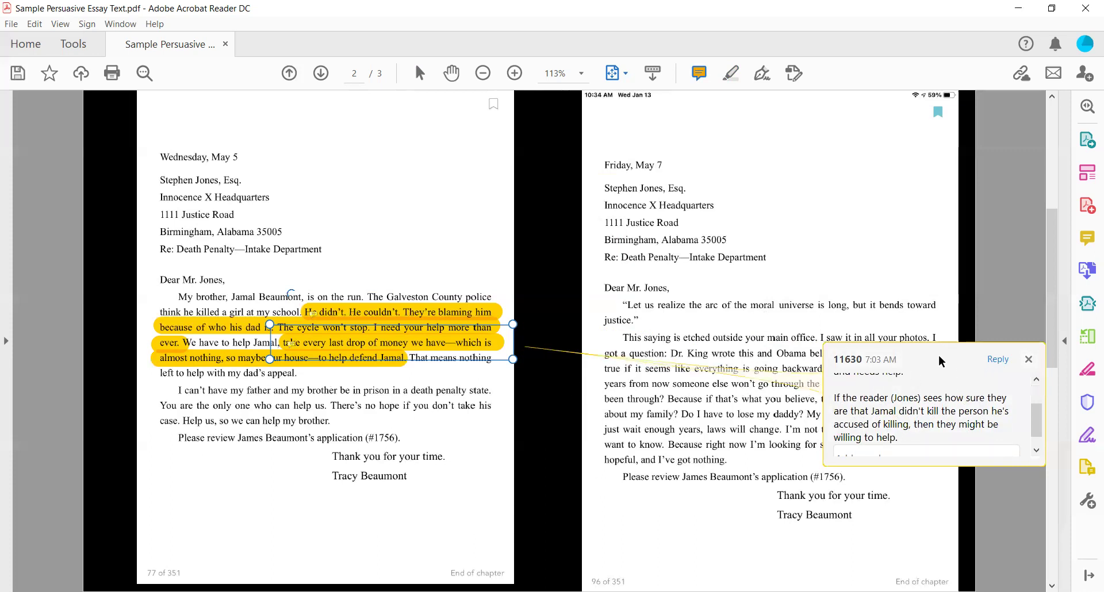
left_click_drag(925, 361, 428, 176)
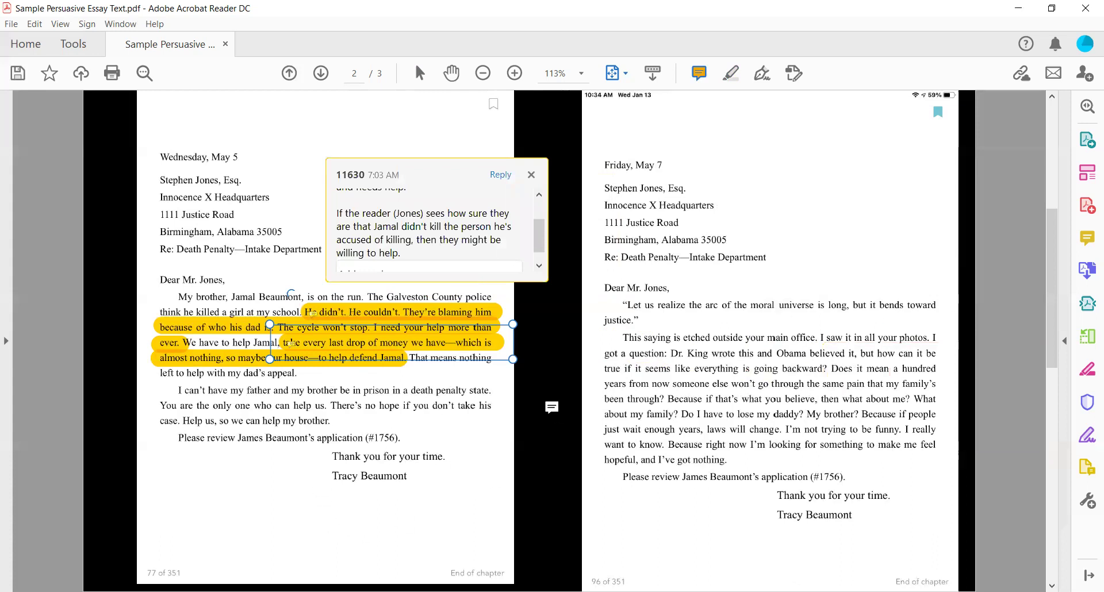
- Highlight the May 7 letter's opening quotation and the sentences from "This saying is etched" through "all your photos", and open a comment on the quotation
left_click(733, 77)
left_click_drag(619, 305, 943, 305)
mouse_move(600, 321)
left_mouse_down()
mouse_move(737, 337)
mouse_move(929, 337)
left_mouse_up()
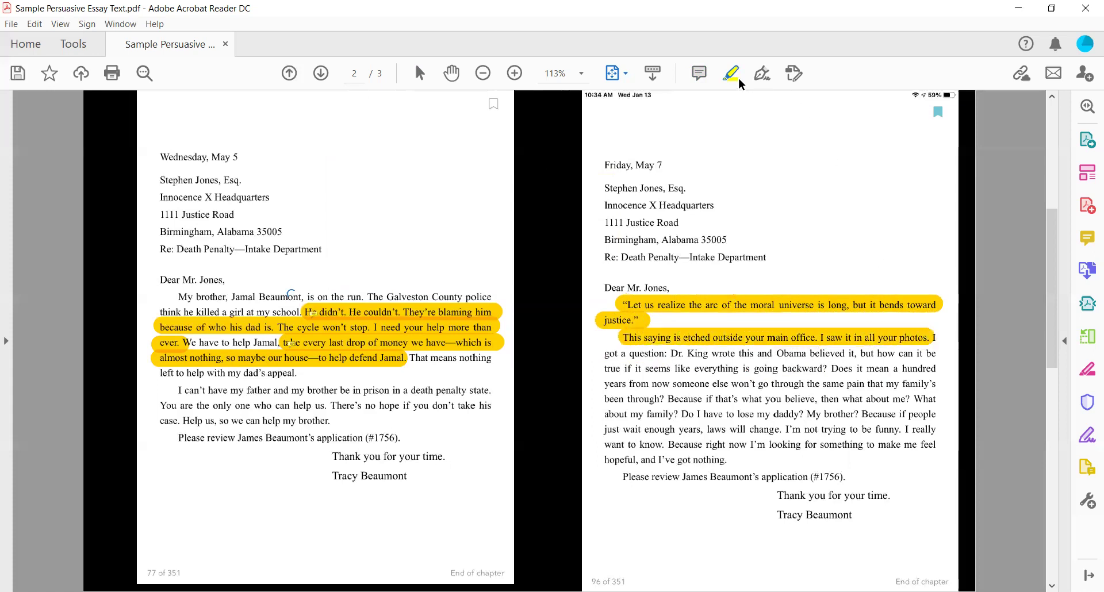
left_click(699, 73)
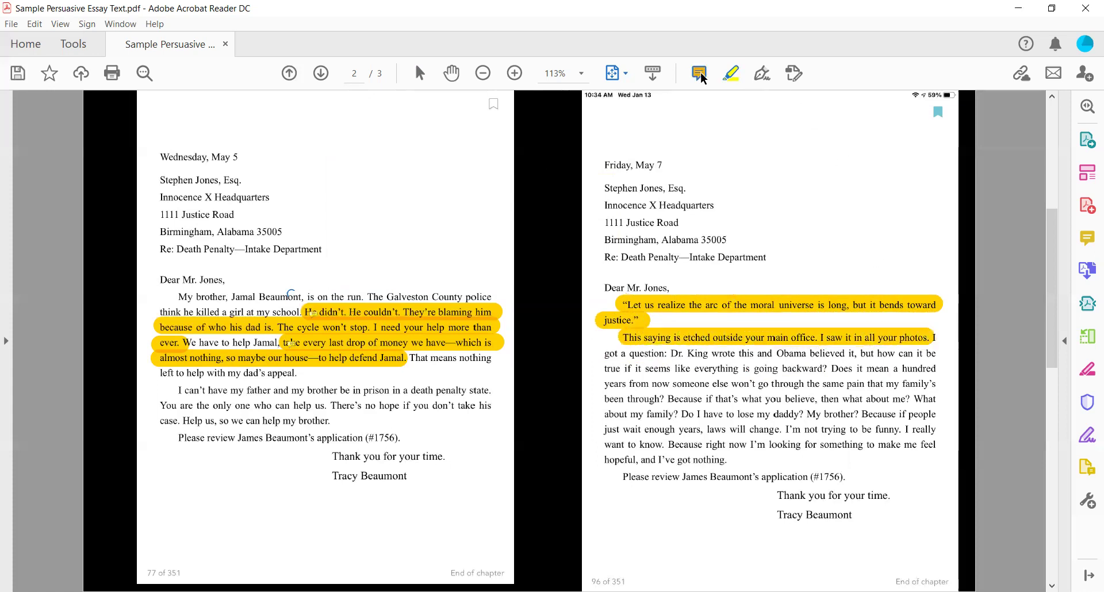
left_click(631, 303)
left_click(650, 268)
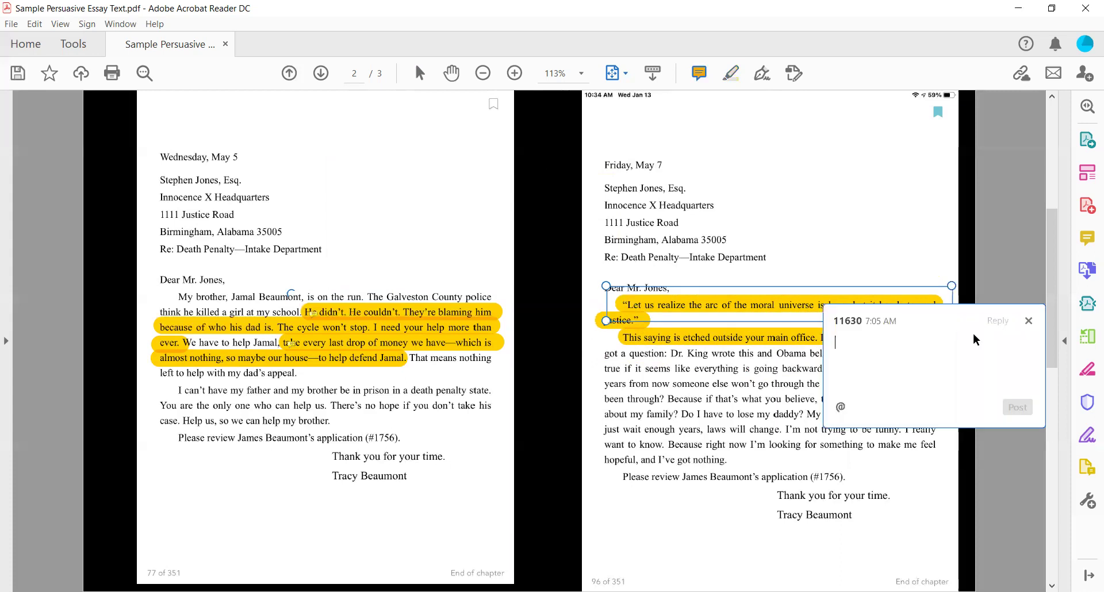
- Comment that she's connecting a statement for justice the recipient "CLAIMS to believe in", but doesn't see him to be following through on it
type("She's connec")
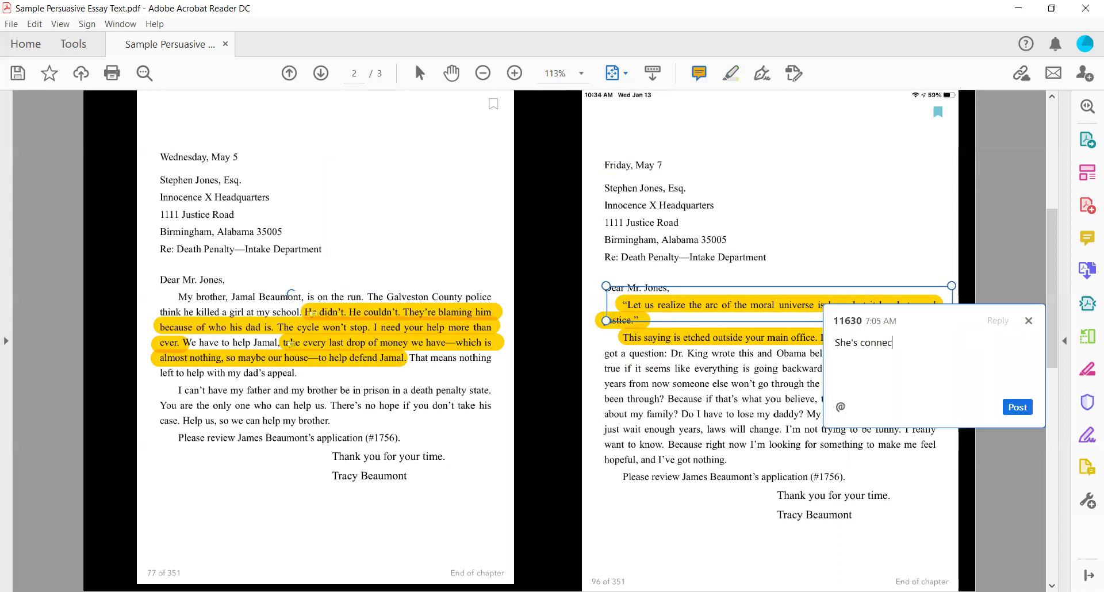
type("ting a statement for jus")
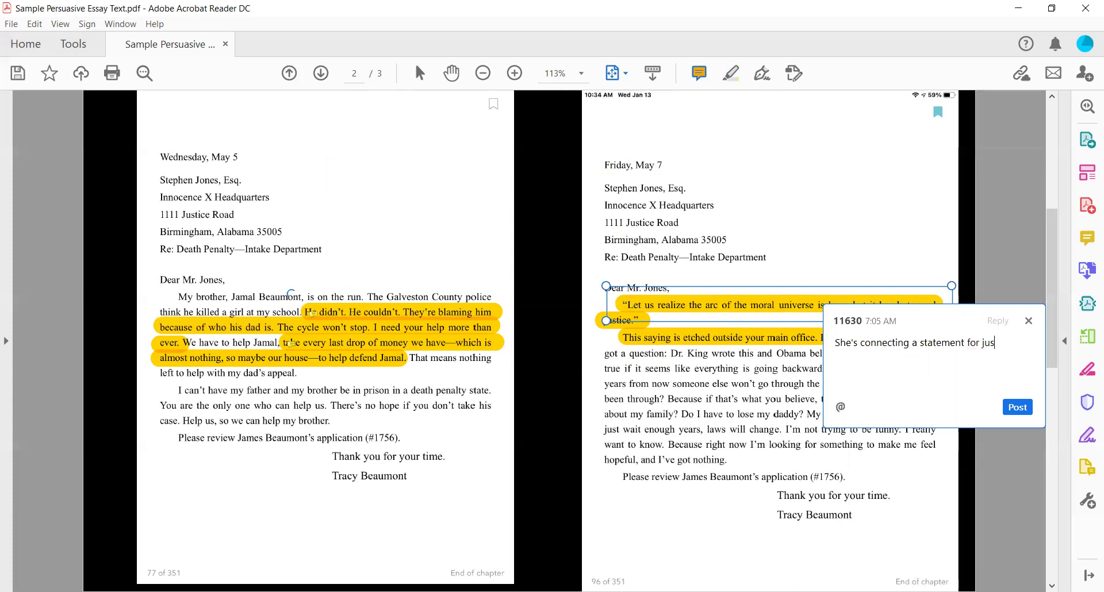
type("tice that Jones CLAIMS to ")
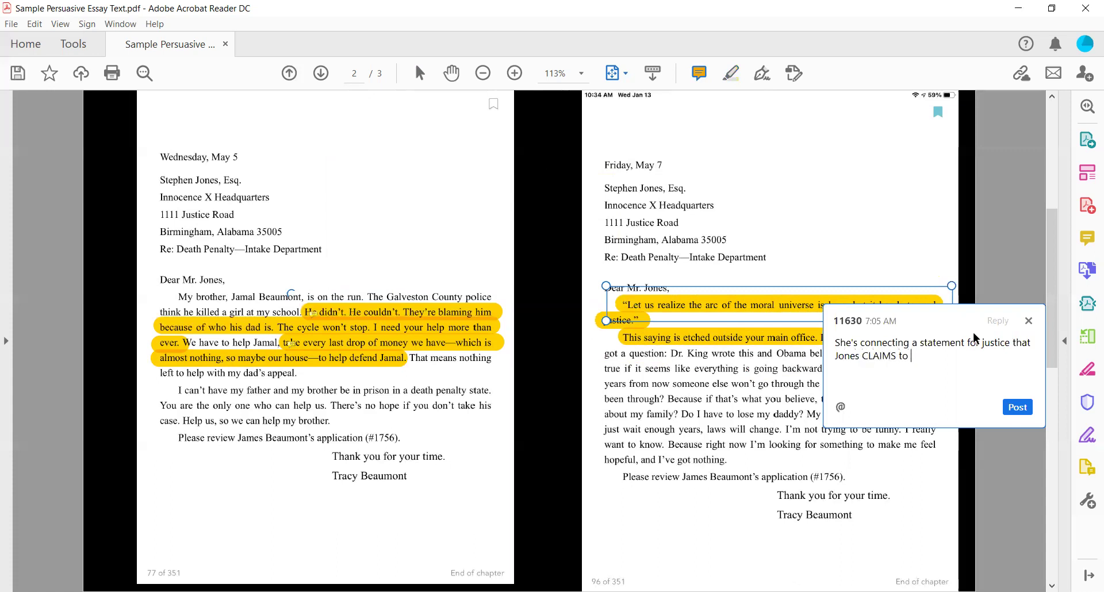
type("believe in. But she shes")
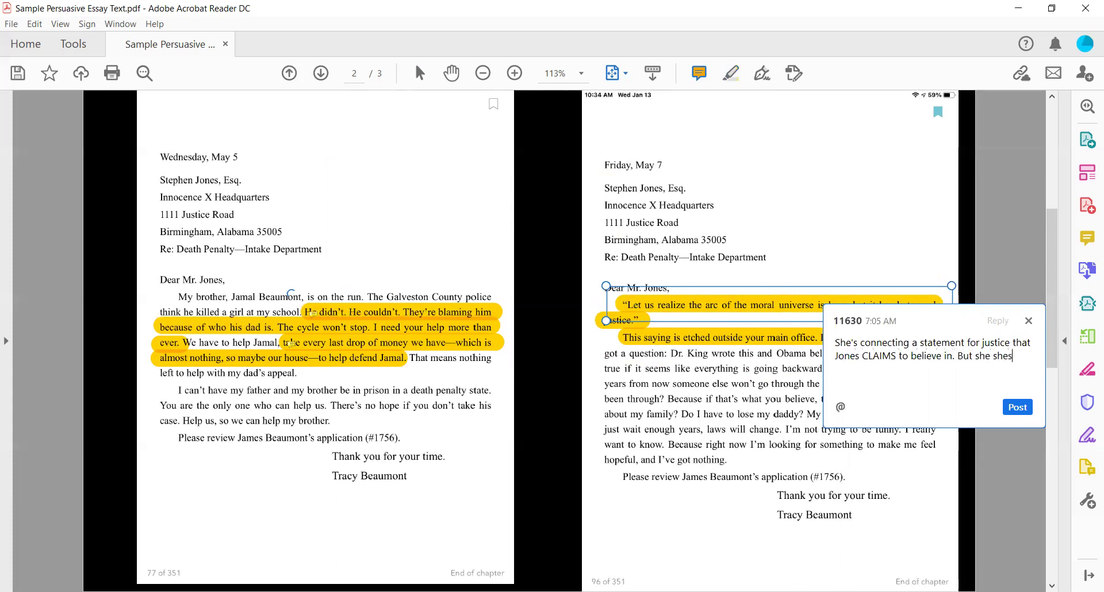
type(" doesn't see him to ")
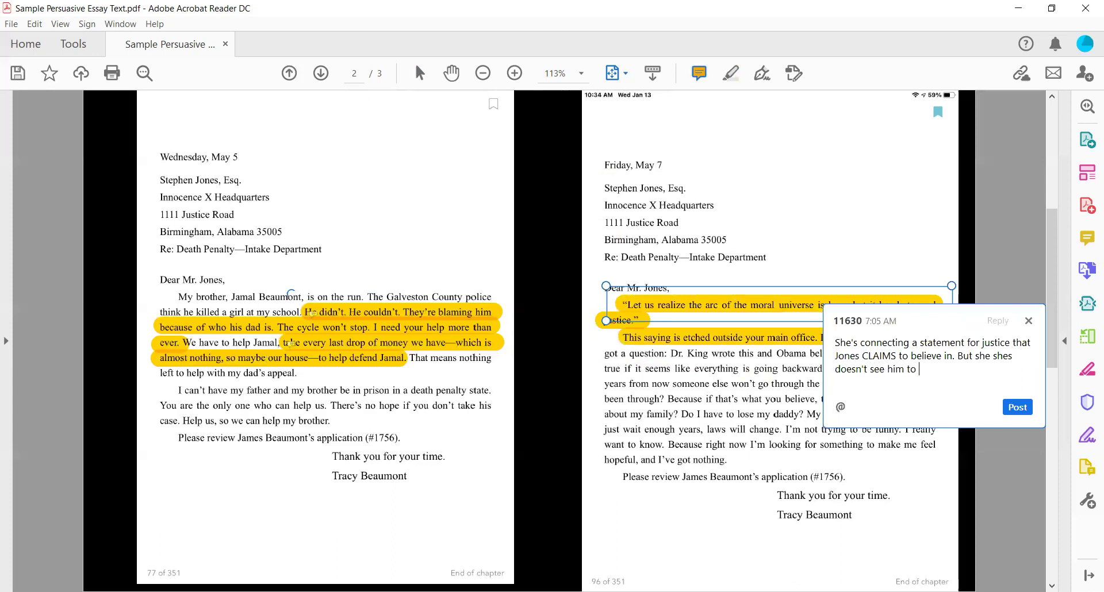
type("be followign trhough on in")
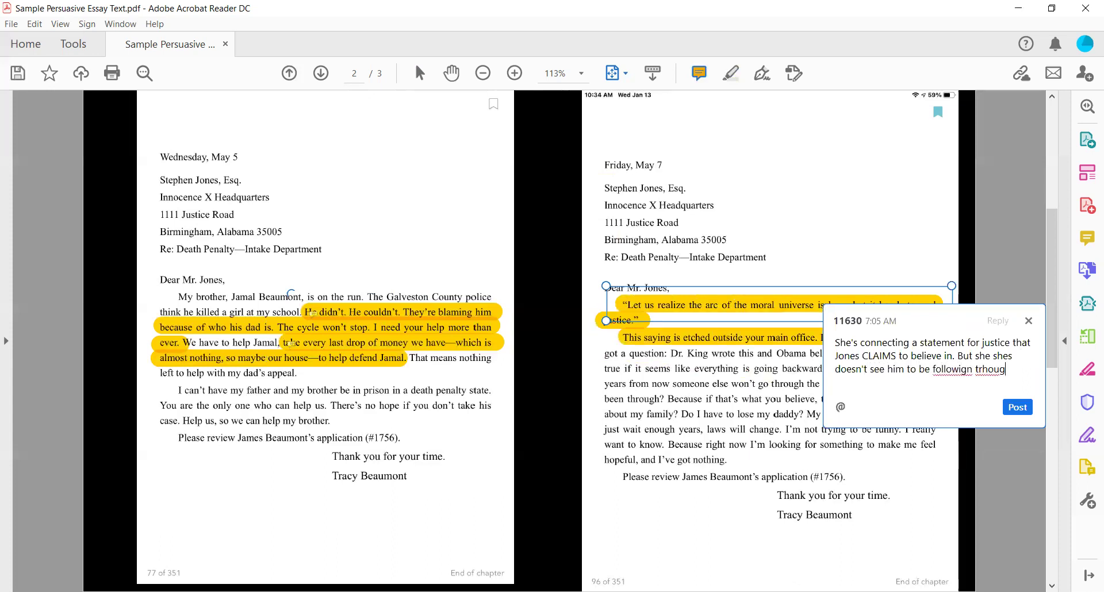
key("BackSpace")
type("t")
- Correct "followign" to "following" and "trhough" to "through" in the comment, and end the sentence with a period
right_click(961, 368)
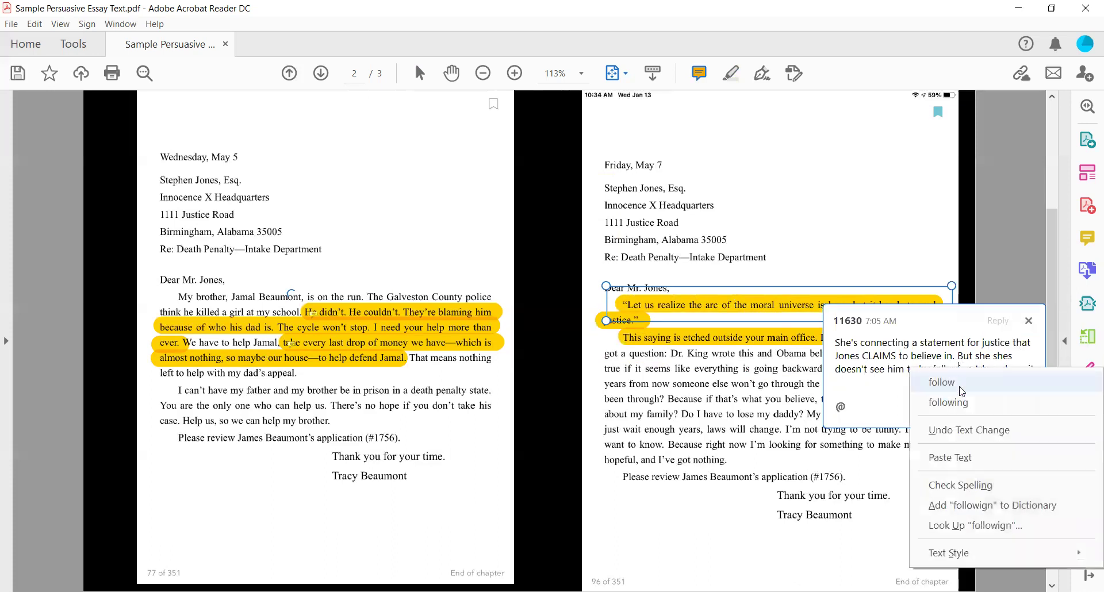
left_click(983, 403)
right_click(983, 371)
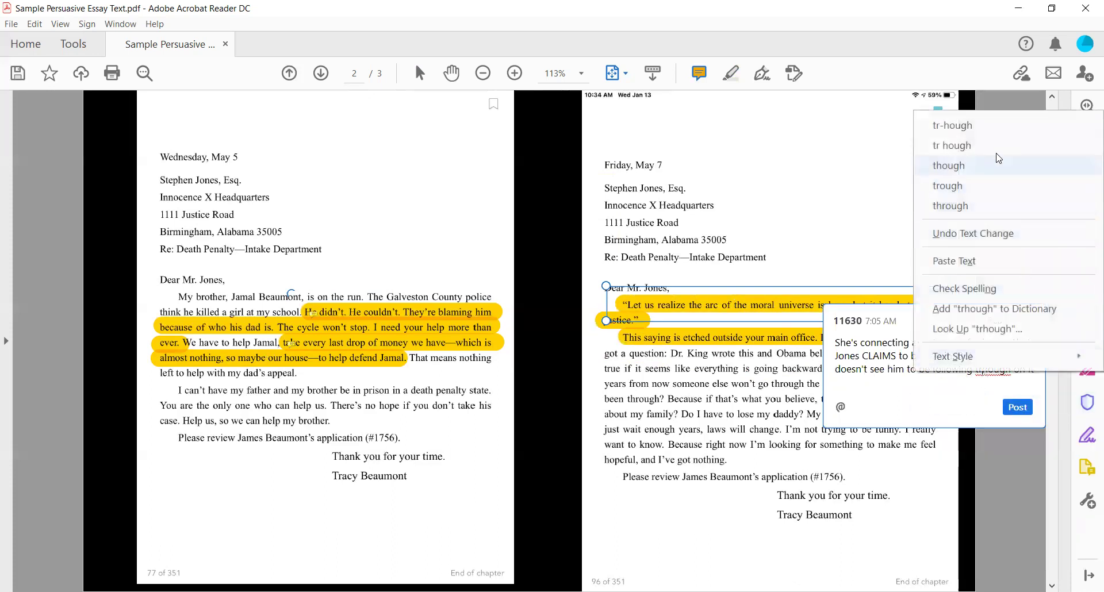
left_click(978, 208)
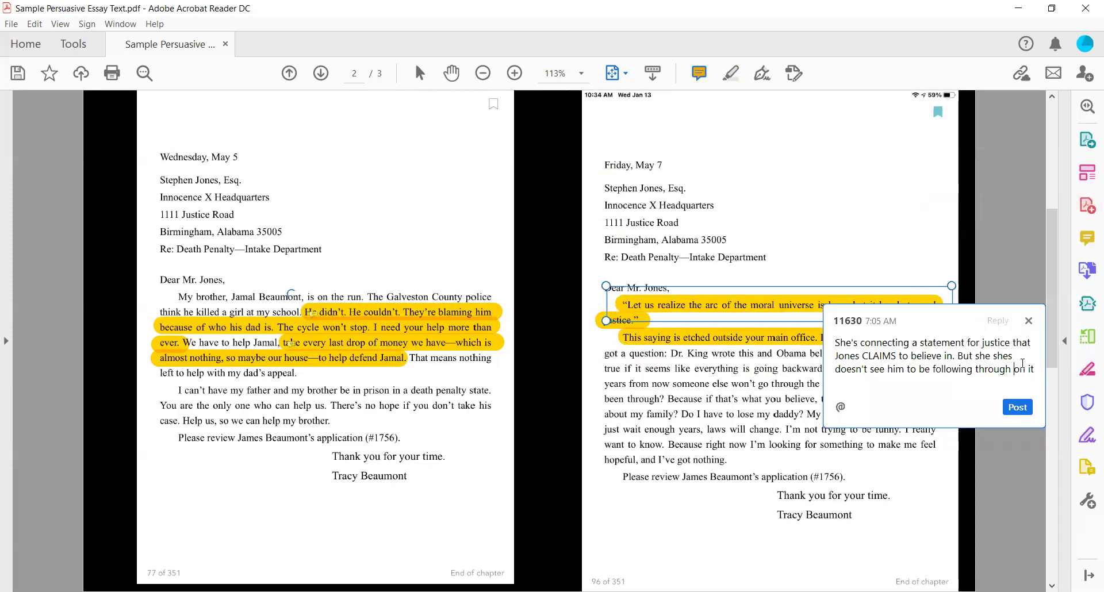
type(".")
- Start a second paragraph with "This is an attempt at persuasion because if" the recipient "sees the hypocrisy", correcting the spelling of "hypocrisy"
key("Return")
key("Return")
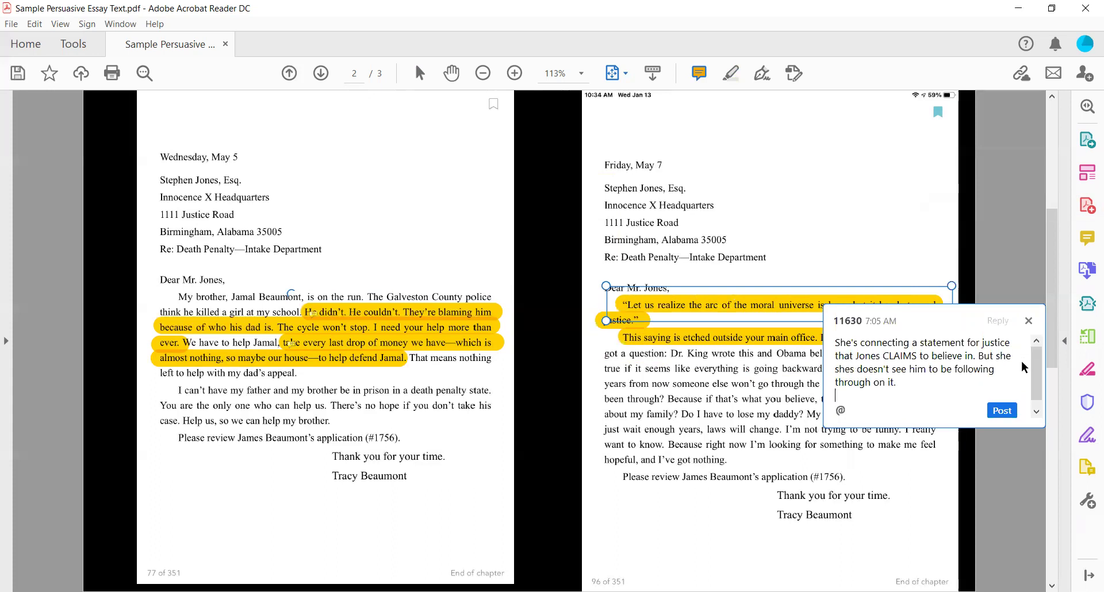
type("This is an")
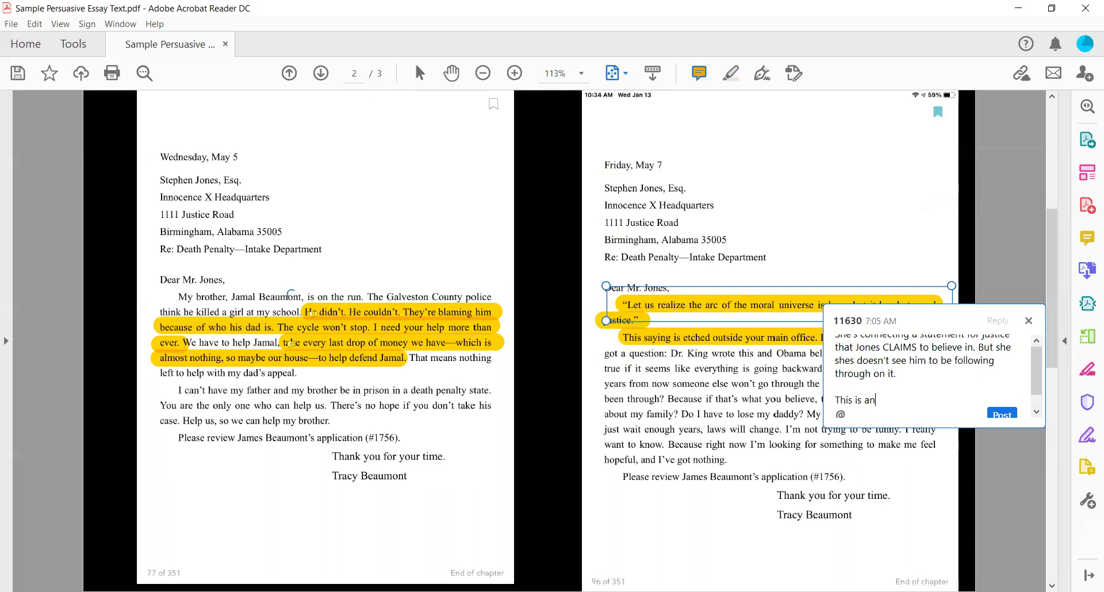
type(" attempt at persuasion because if Jones ")
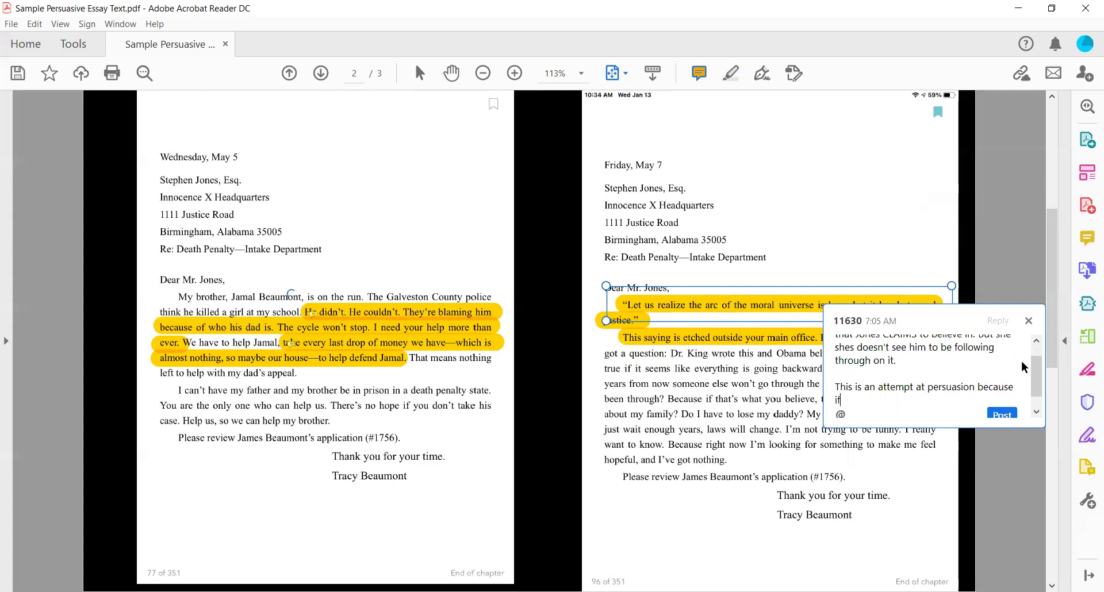
type("sees the hypocr")
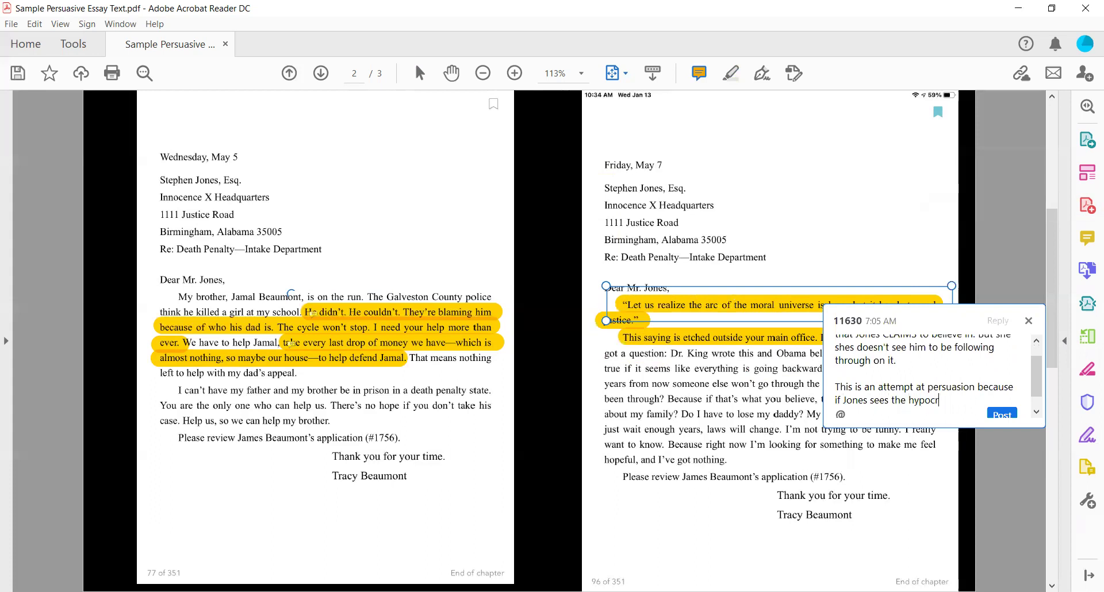
type("icy")
right_click(920, 406)
left_click(913, 237)
key("BackSpace")
key("End")
- Finish the sentence with "in his actrions, he may be willing to and motivated to act and help this family."
type("in this actrions, he")
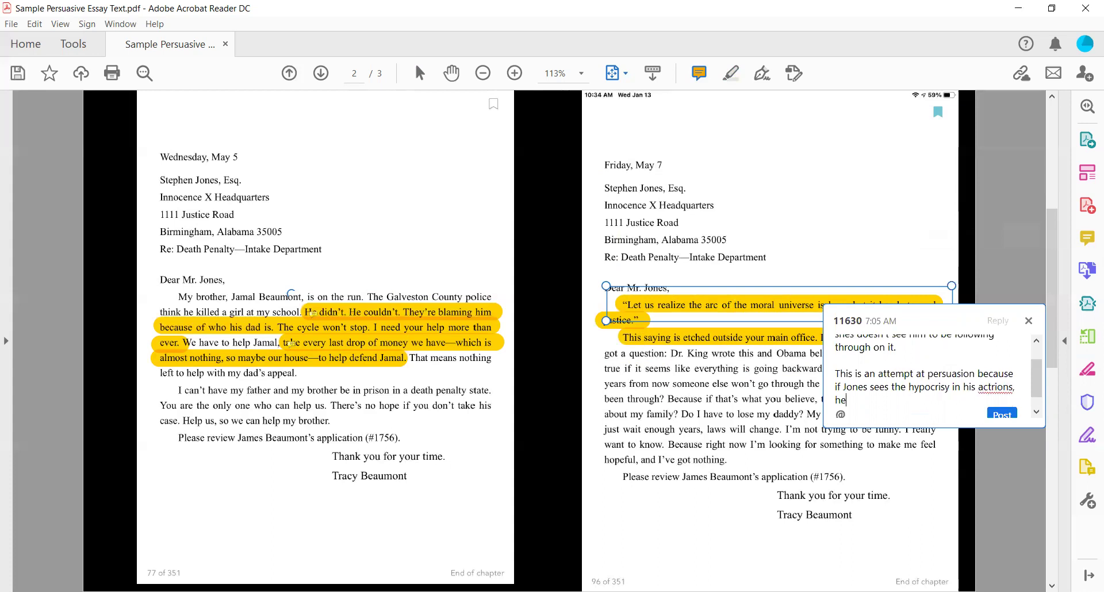
type(" b")
key("BackSpace")
type("may be willing to and motiv")
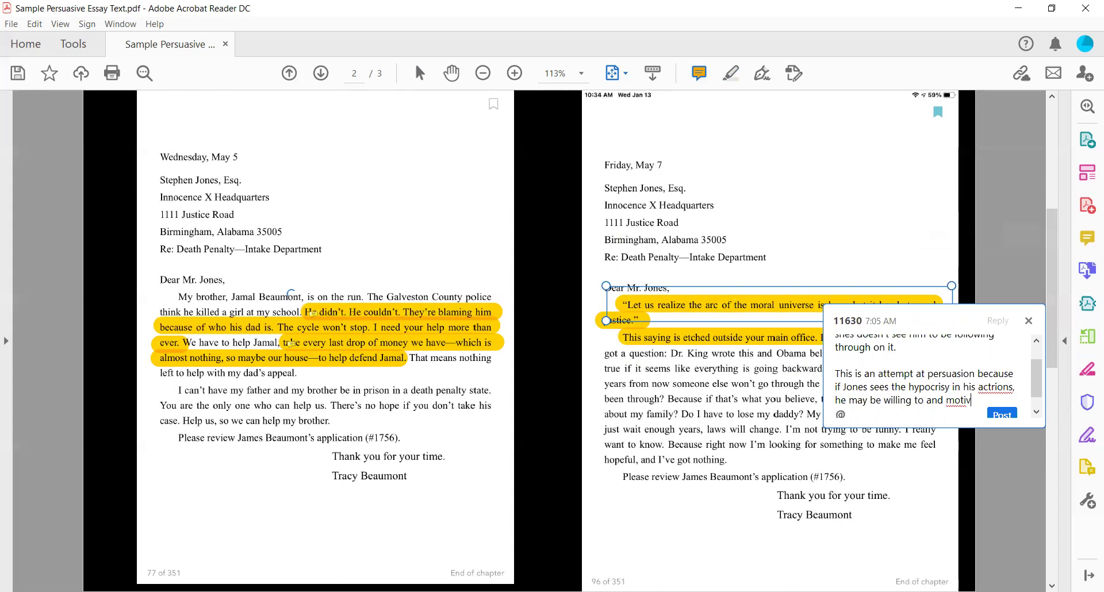
type("ated to act and hel")
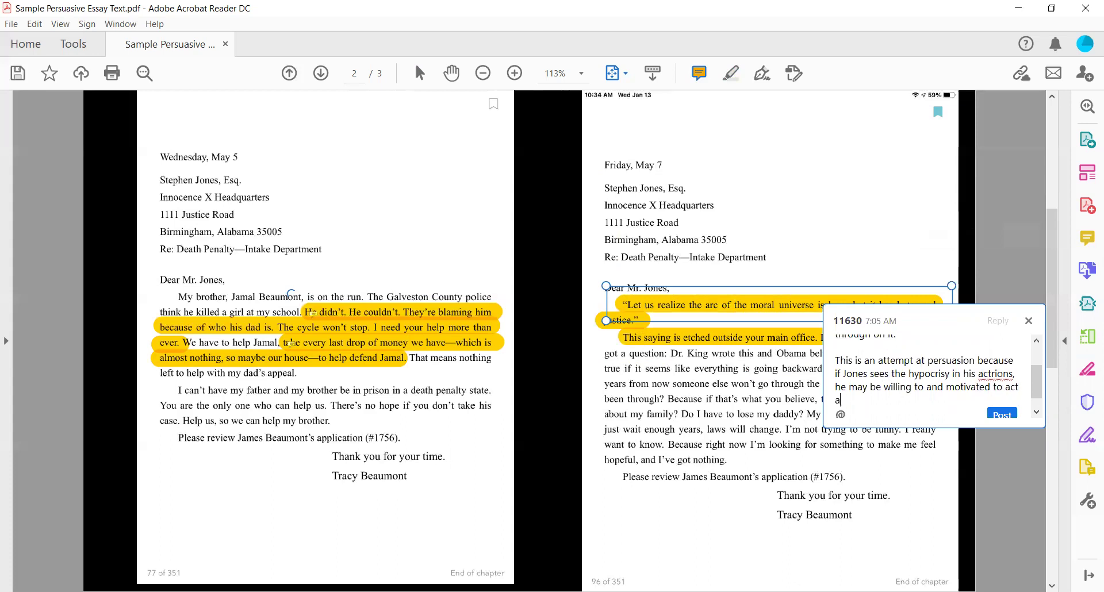
type("p this family. S")
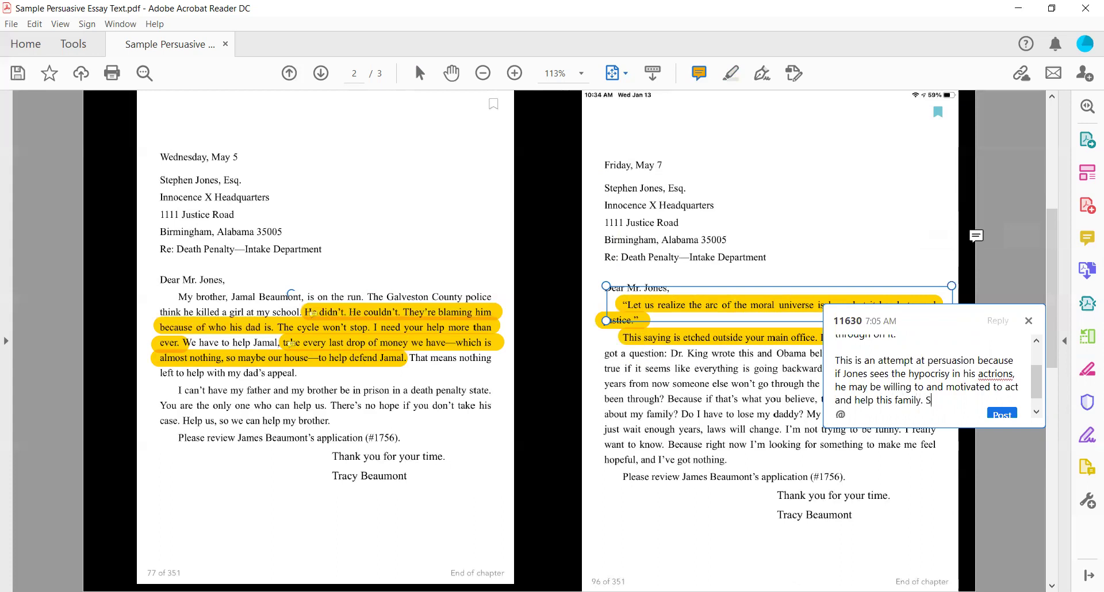
- Add the closing sentence "She wants him to see how his inaction goes against his own values."
type("he wants him to see how h")
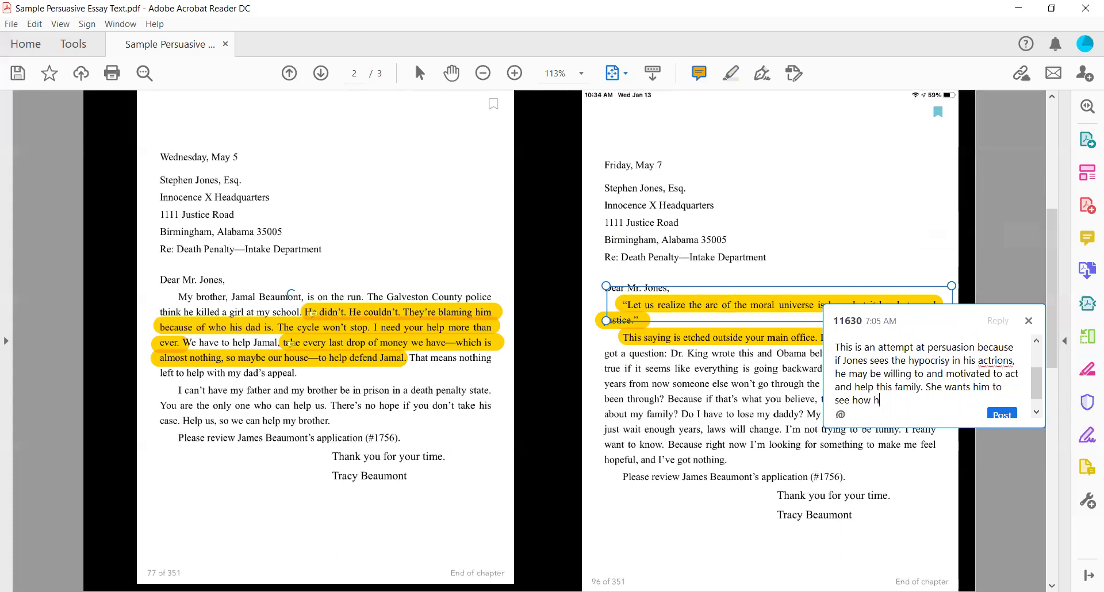
type("is inaction goes against his ow")
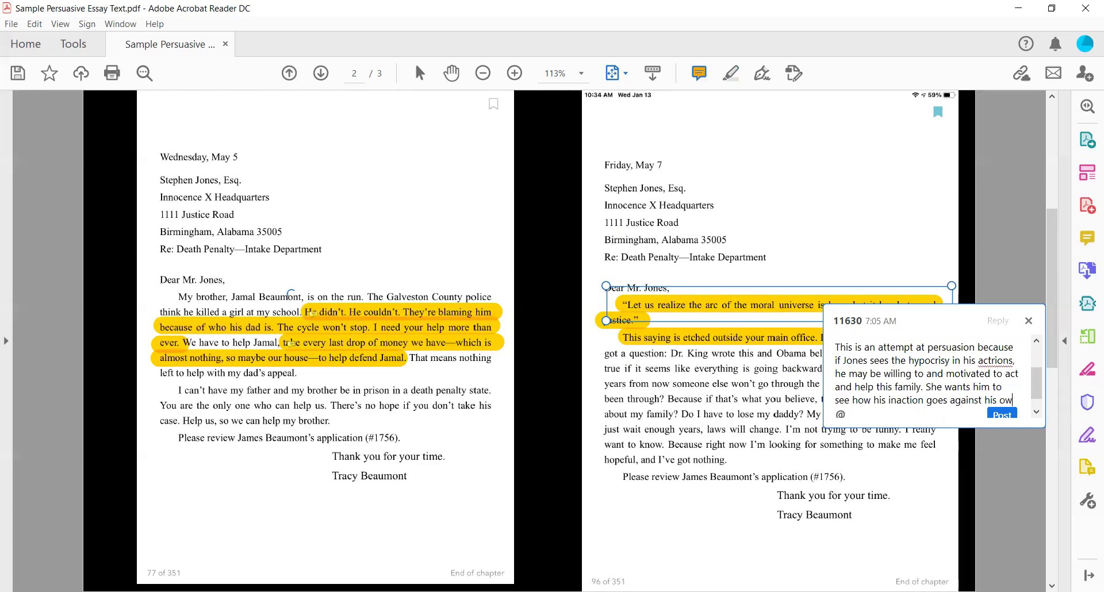
type("n values.")
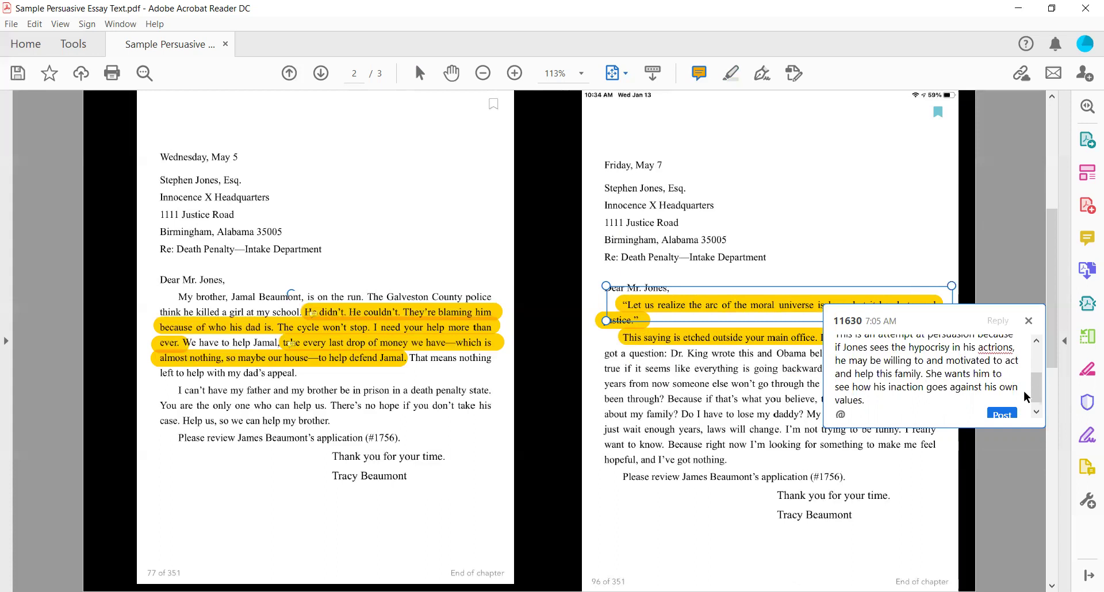
- Correct "actrions" to "actions", post the comment and move its pop-up higher, beside the May 7 letter's address block
left_click(997, 347)
key("BackSpace")
left_click(1002, 414)
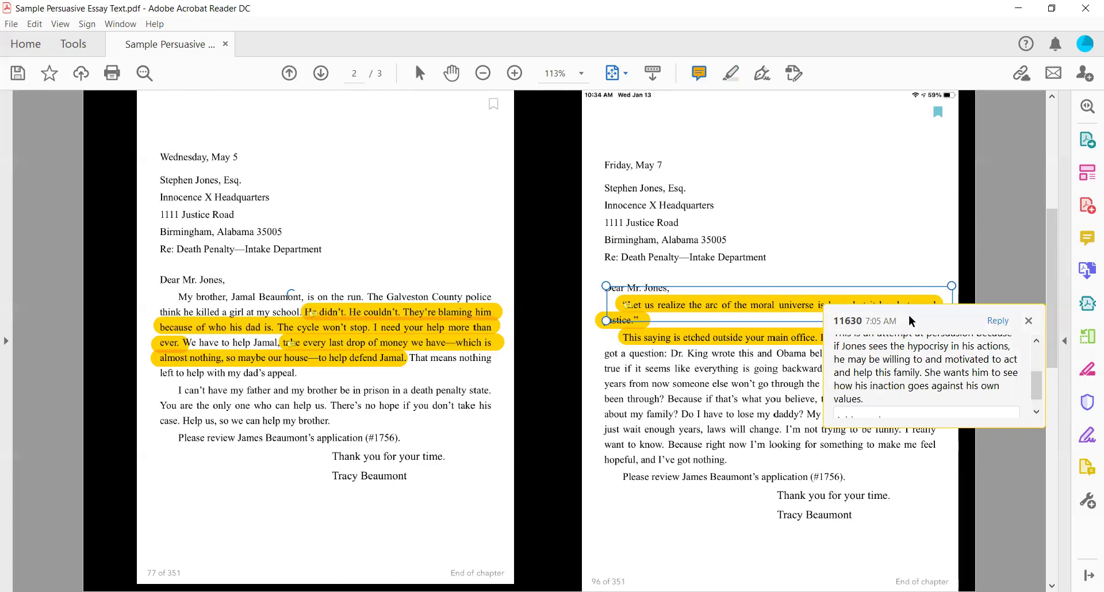
left_click_drag(909, 314, 872, 210)
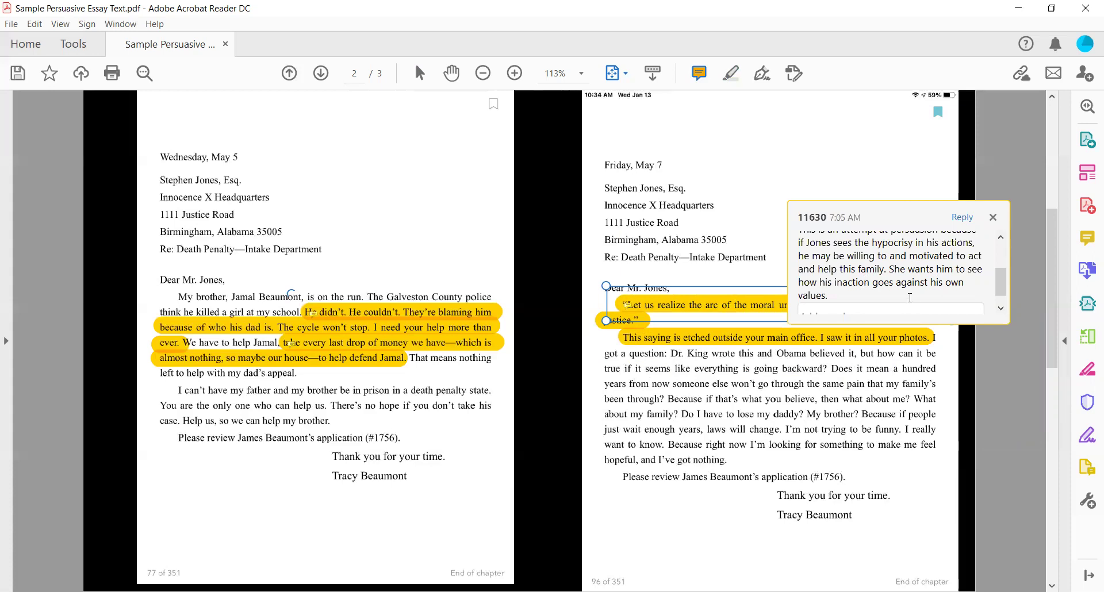
- Start a reply on the May 7 quotation's comment with "This shifts to a more aggressive tone which could evoke a different response."
left_click(885, 298)
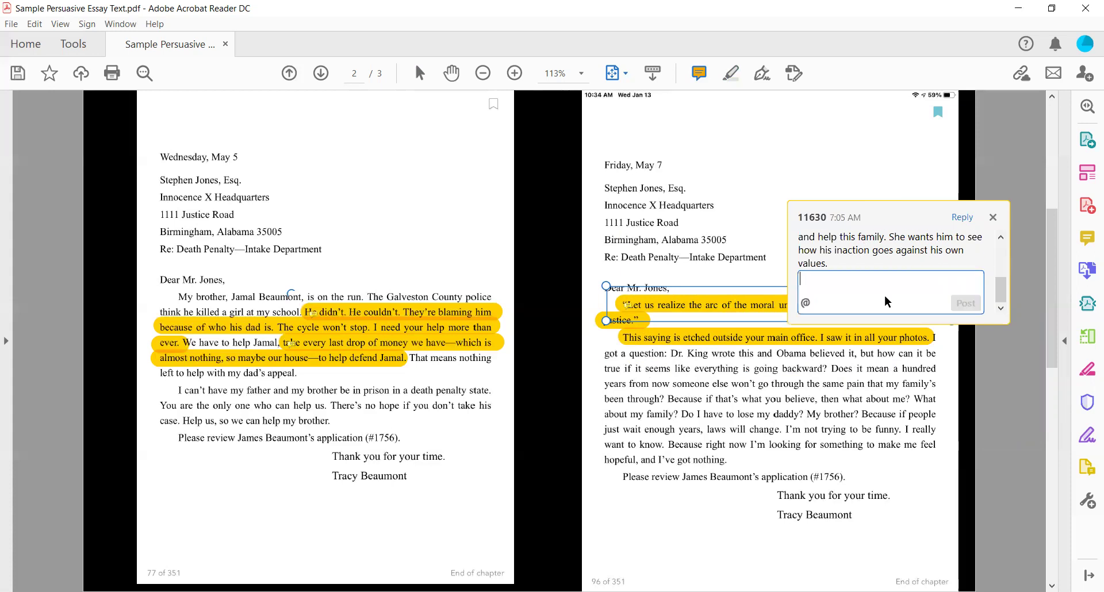
type("This shifts")
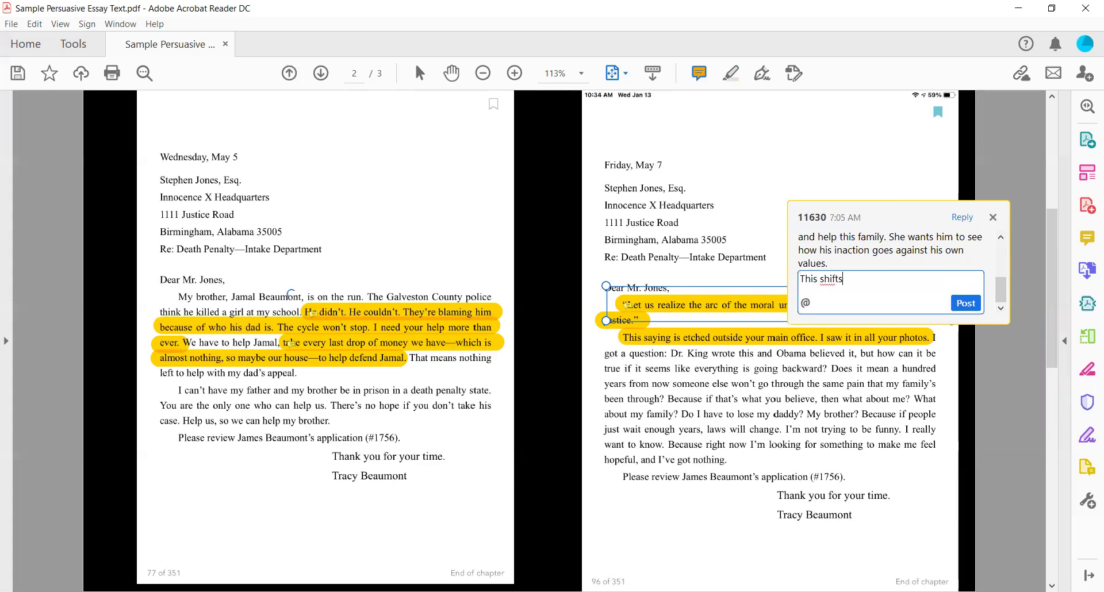
type(" a to a more aggress")
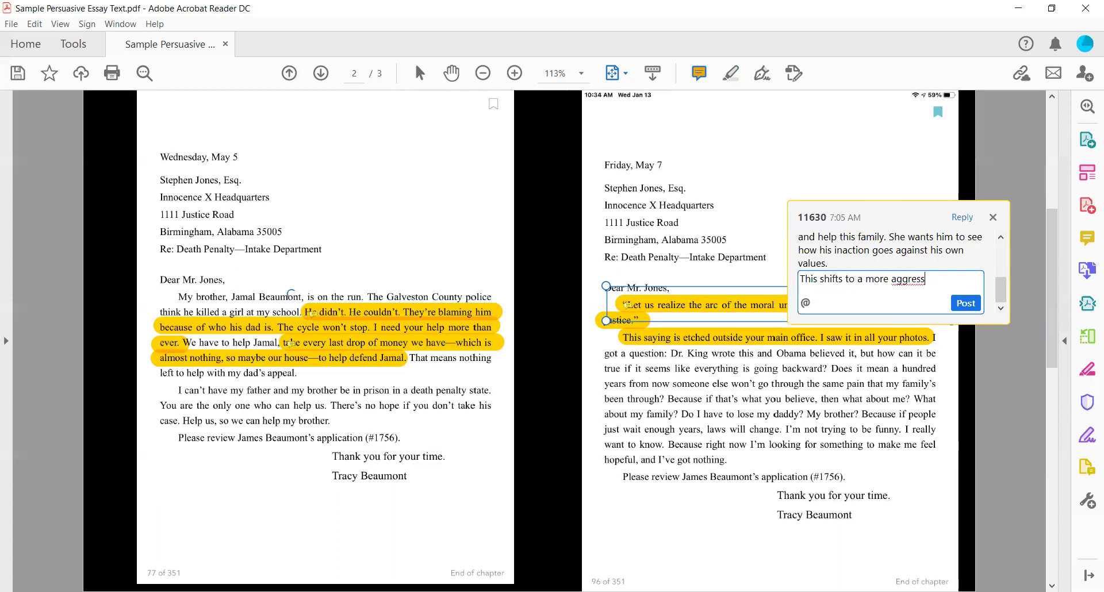
type("ive tone which could ")
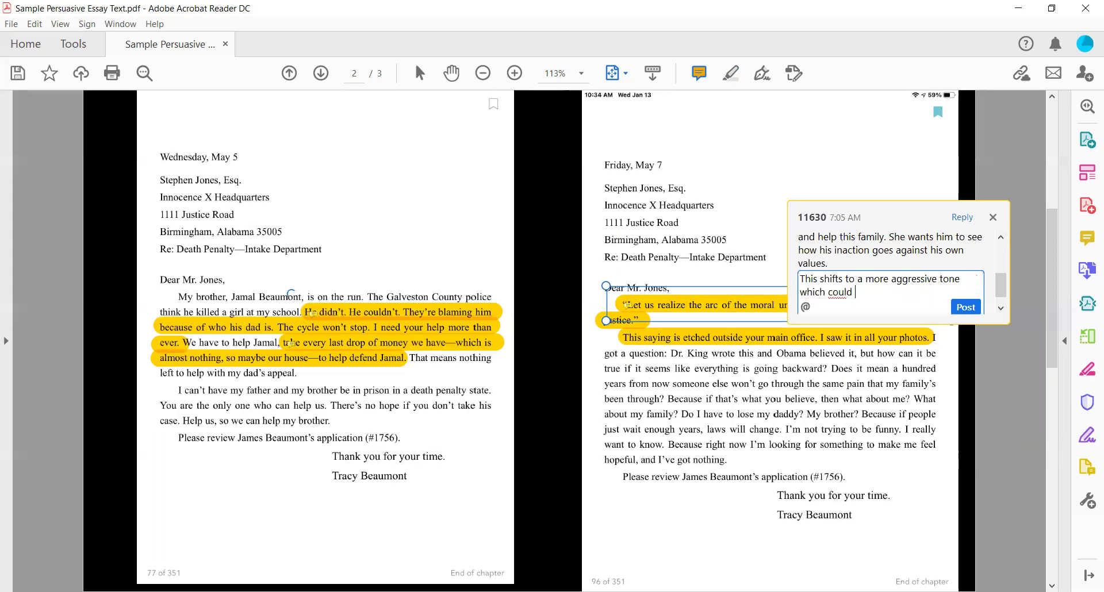
type("evoke a difference")
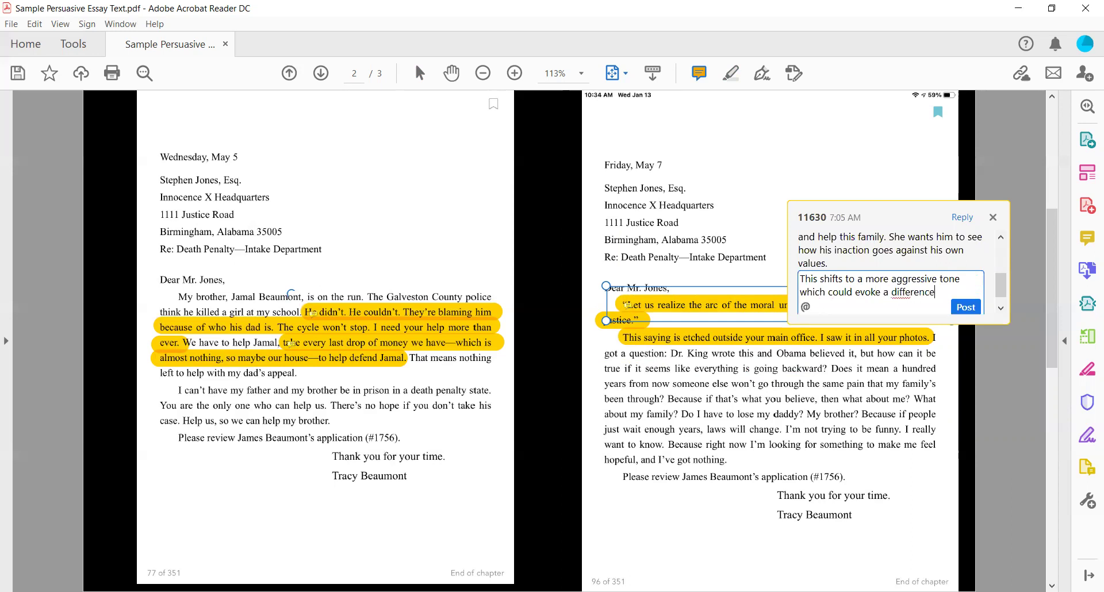
type("t response. I")
key("Return")
- Add "In this case, any response would be appreciated." to the reply and post it
type("In this")
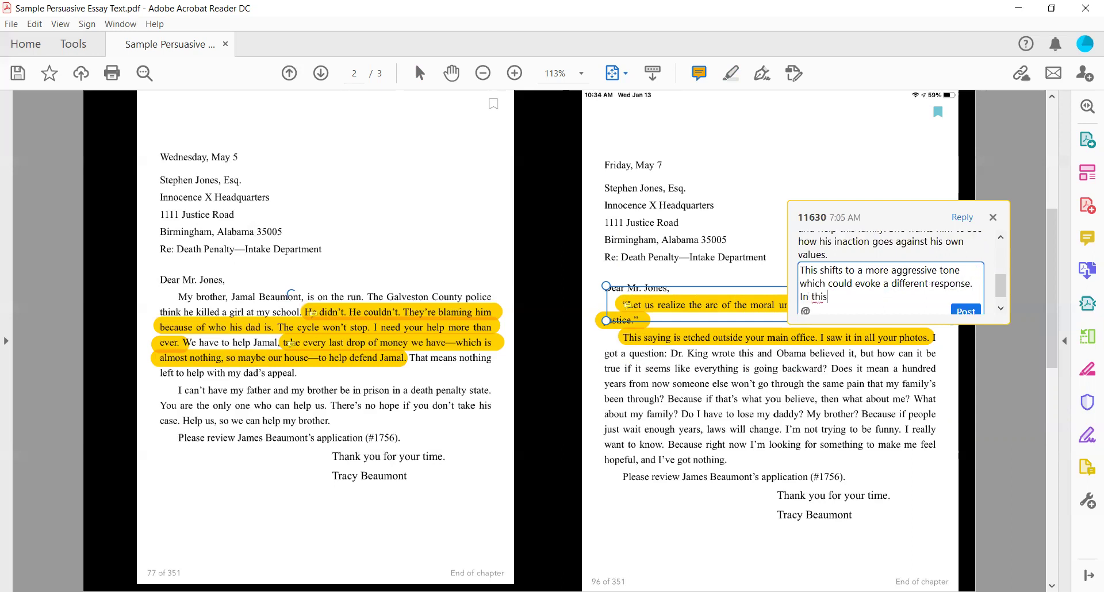
type(" case, any response would be ")
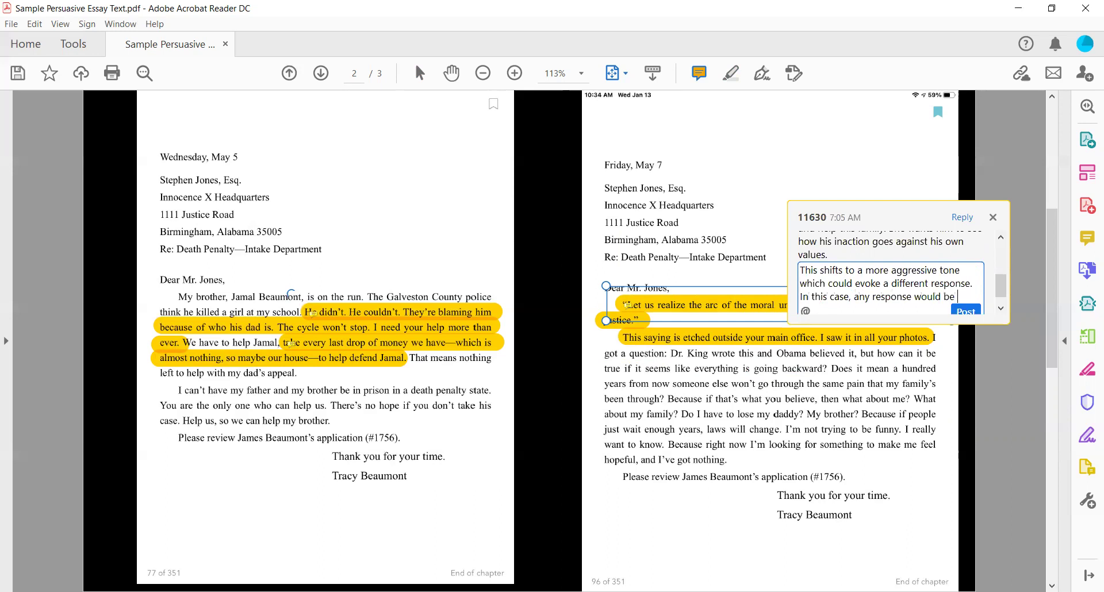
type("good")
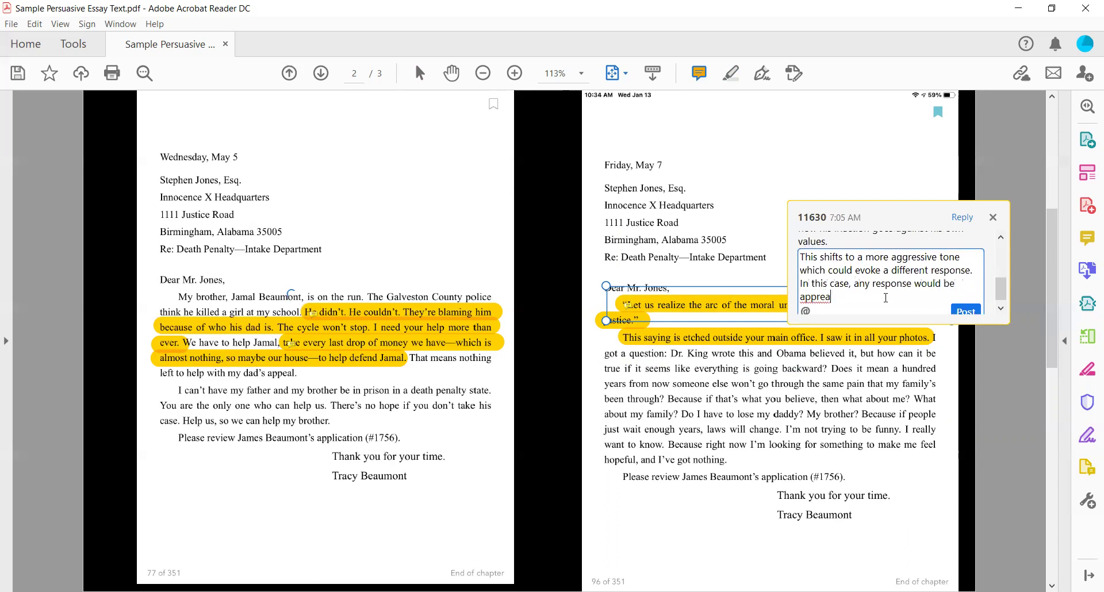
key("BackSpace")
key("BackSpace")
key("BackSpace")
key("BackSpace")
type("appreciated.")
left_click(966, 310)
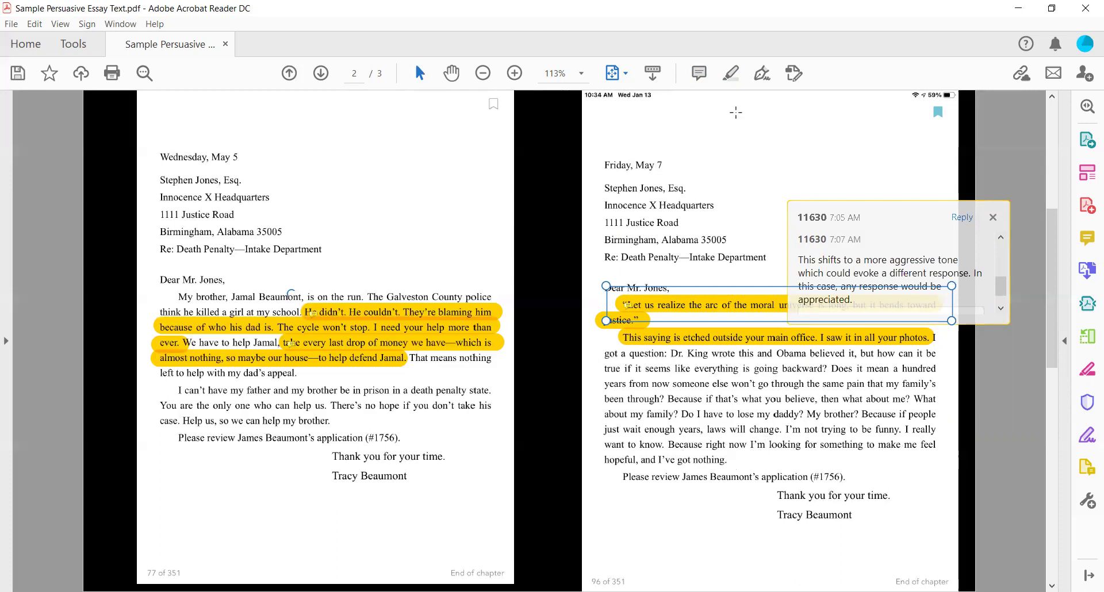
- Highlight "right now I'm looking for something to make me feel hopeful, and I've got nothing." in the May 7 letter
left_click(731, 73)
left_click_drag(727, 456, 597, 460)
left_click_drag(697, 444, 936, 444)
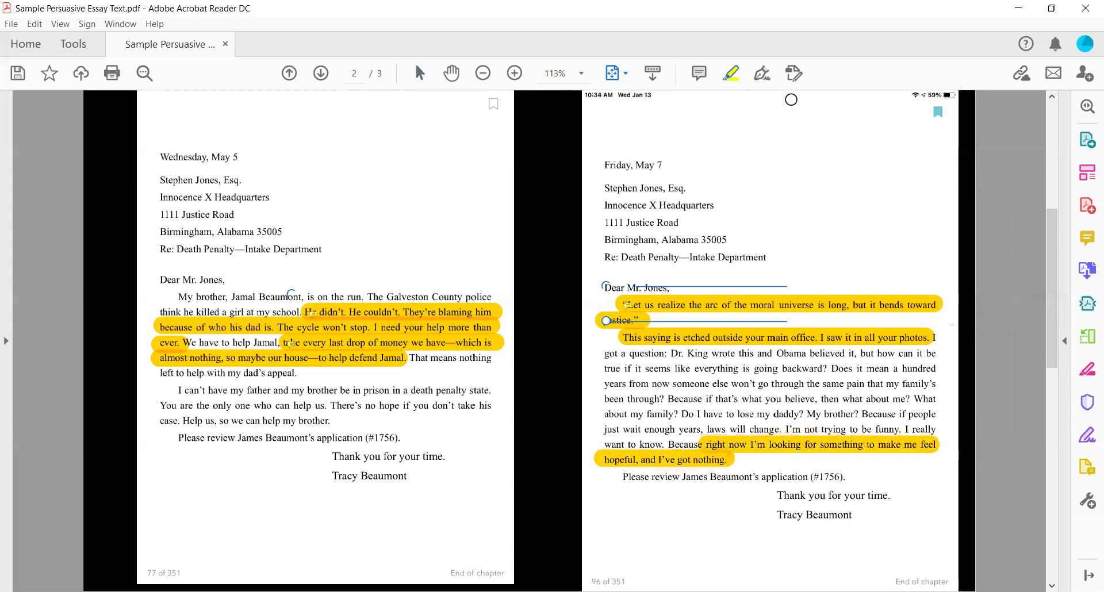
- Comment on the "hopeful, and I've got nothing" highlight: "By using the phrase, "I've got nothing,"" the writer's first name, "indicates that this family friend"
left_click(699, 73)
left_click(657, 460)
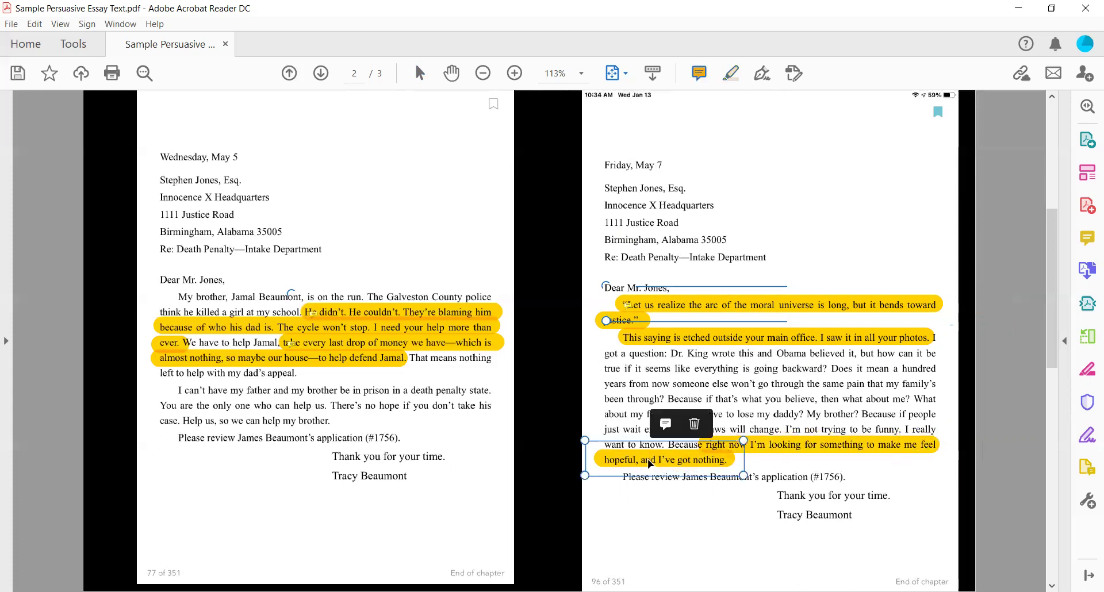
left_click(666, 425)
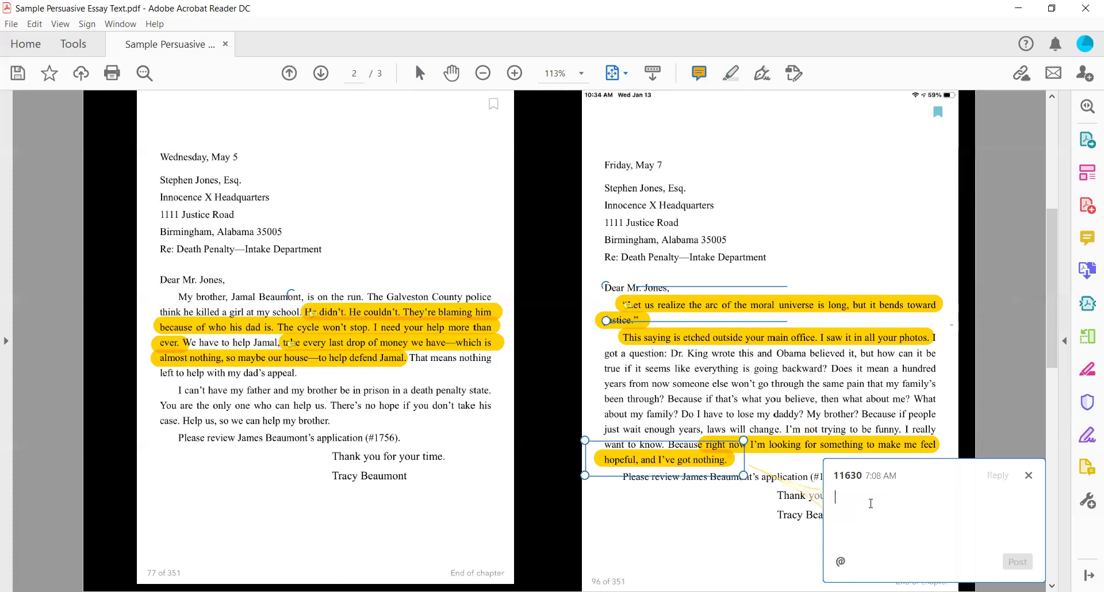
type("By using ")
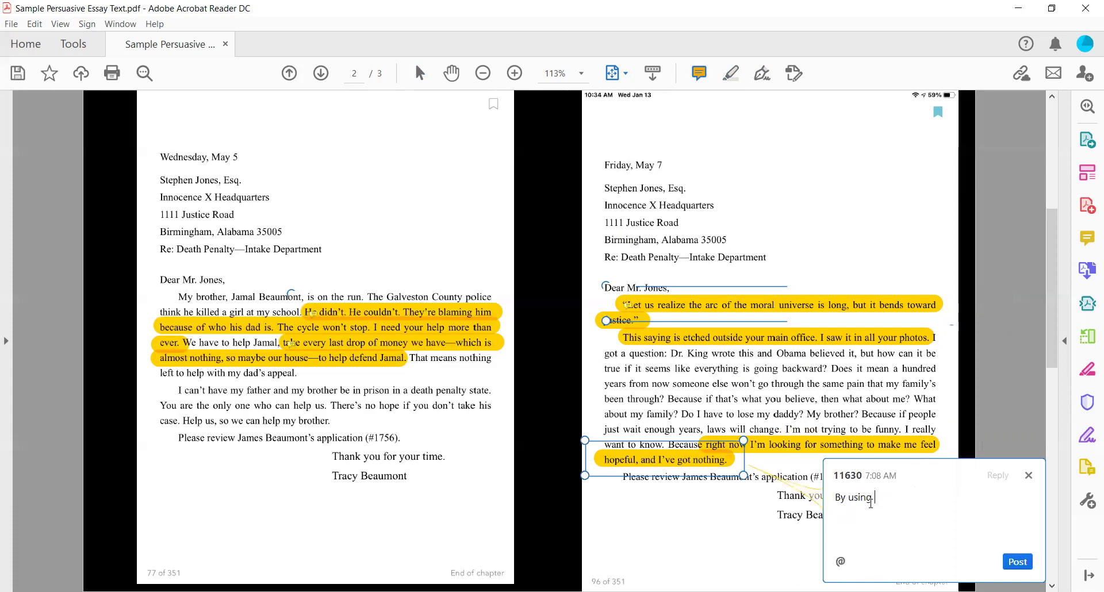
type("the phrase")
type("\"I've got nothing")
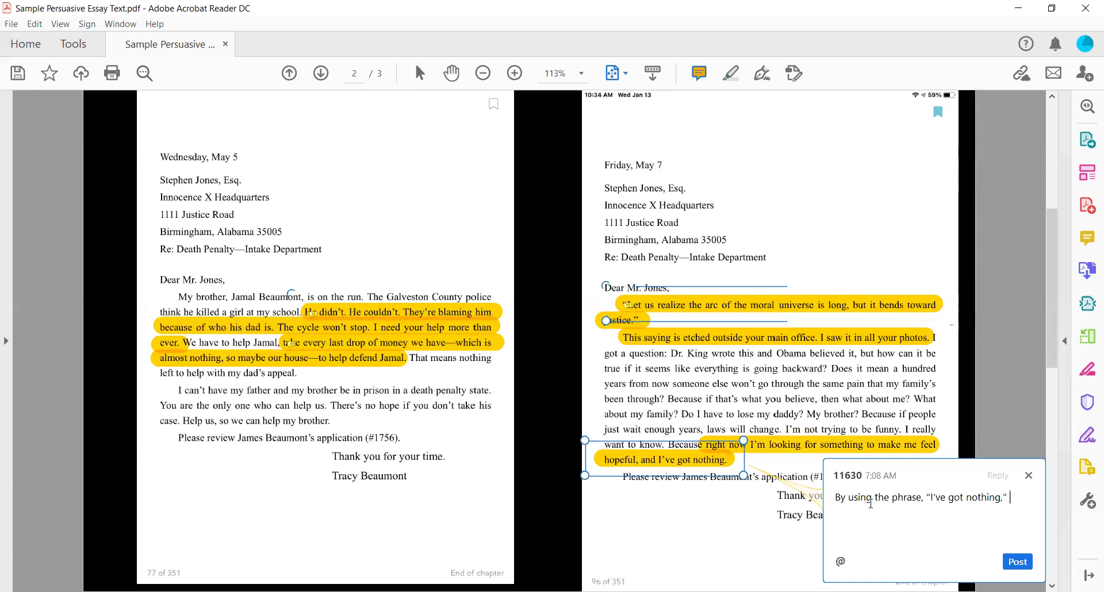
type(",\" Tracy indicated that")
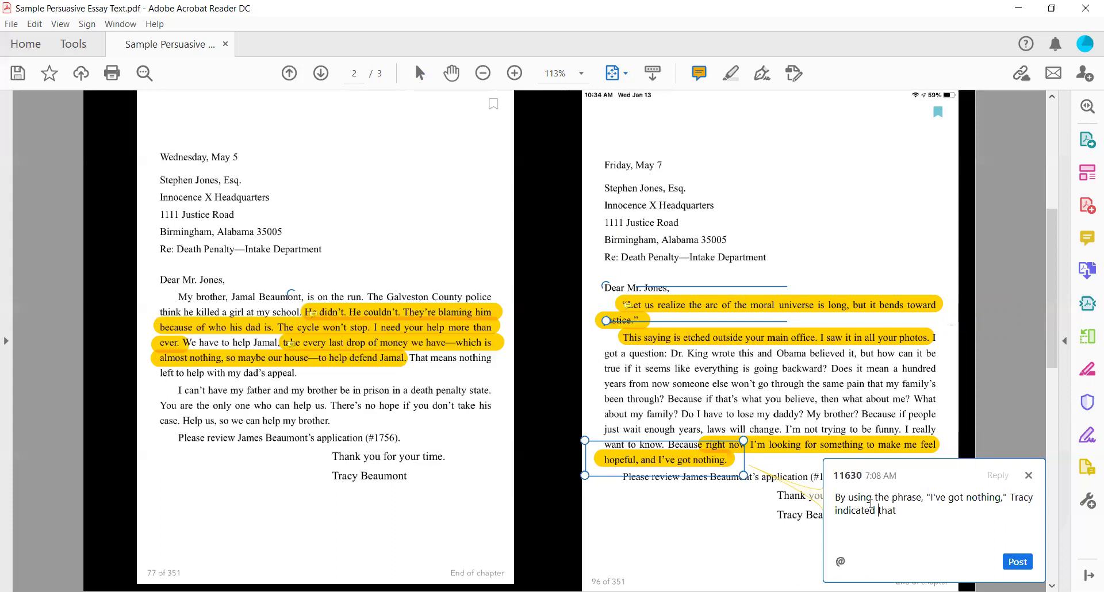
key("Left")
key("BackSpace")
type("s that this family friend ")
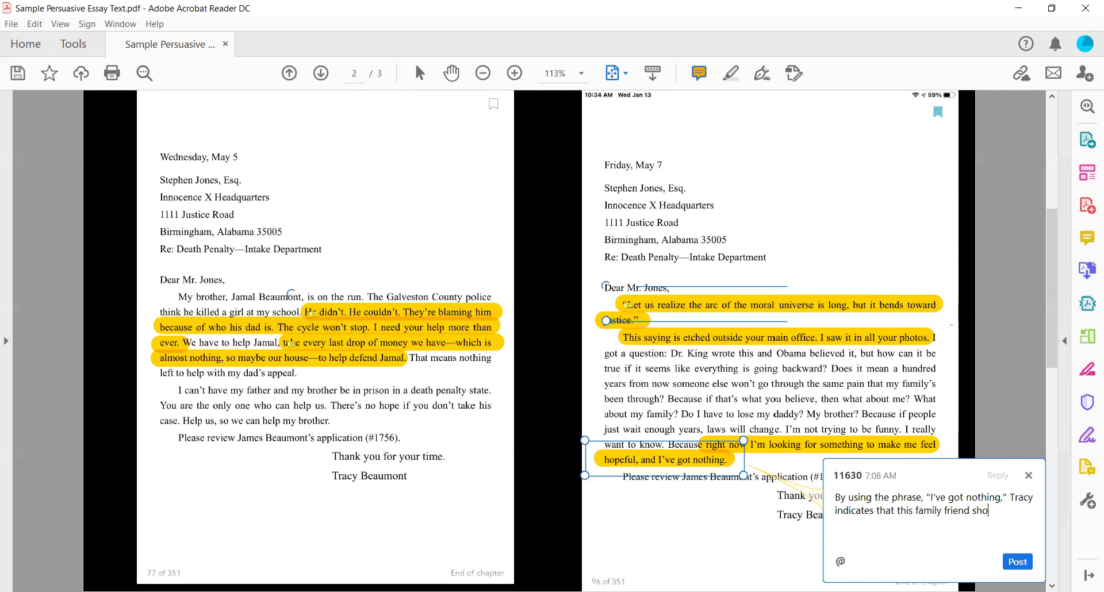
- Continue the comment with the recipient's surname in parentheses and "should be there to support the family, but", correcting "eb" to "be"
type("(Jones) should eb there")
key("ctrl+Left")
key("ctrl+Left")
key("ctrl+shift+Right")
type("be")
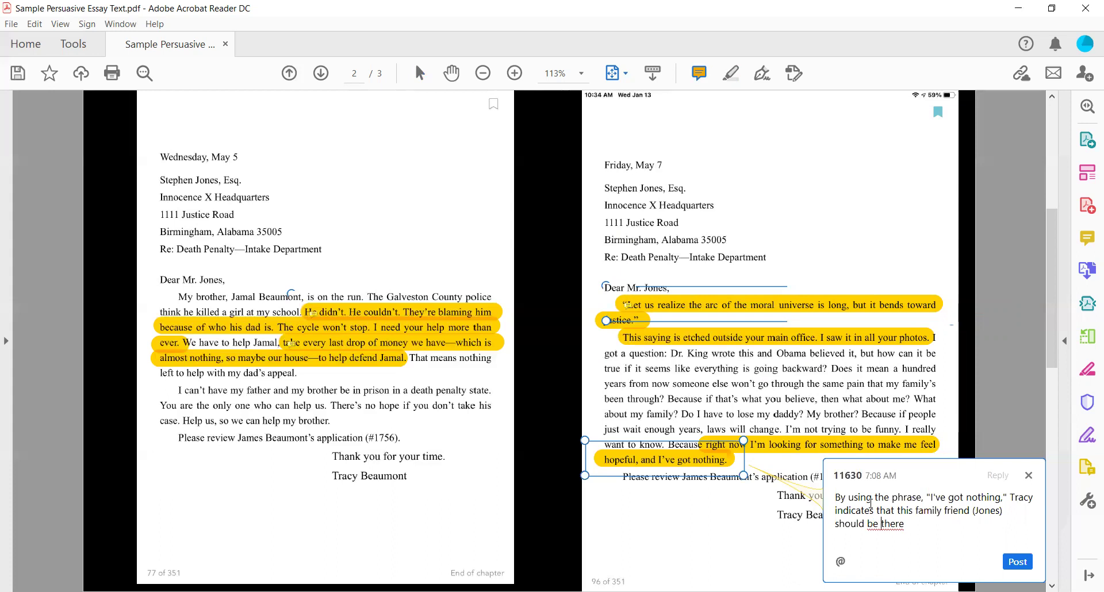
key("End")
type("to support the family, but h")
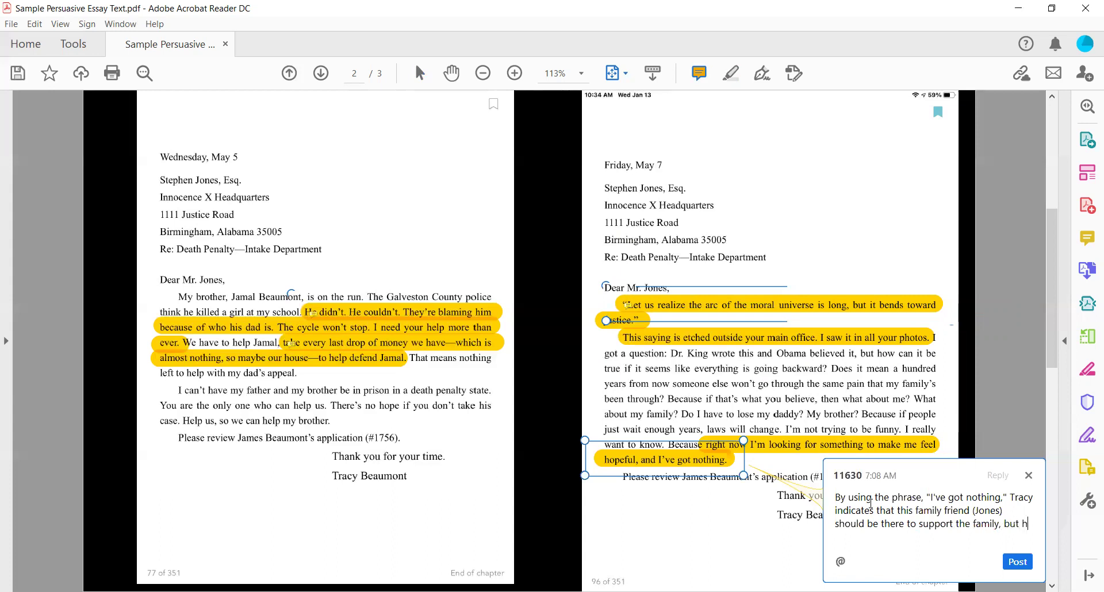
- Finish the comment with "he's not. She's trying to guilt him into helping." and post it
type("e's not. She's trying to guilt ")
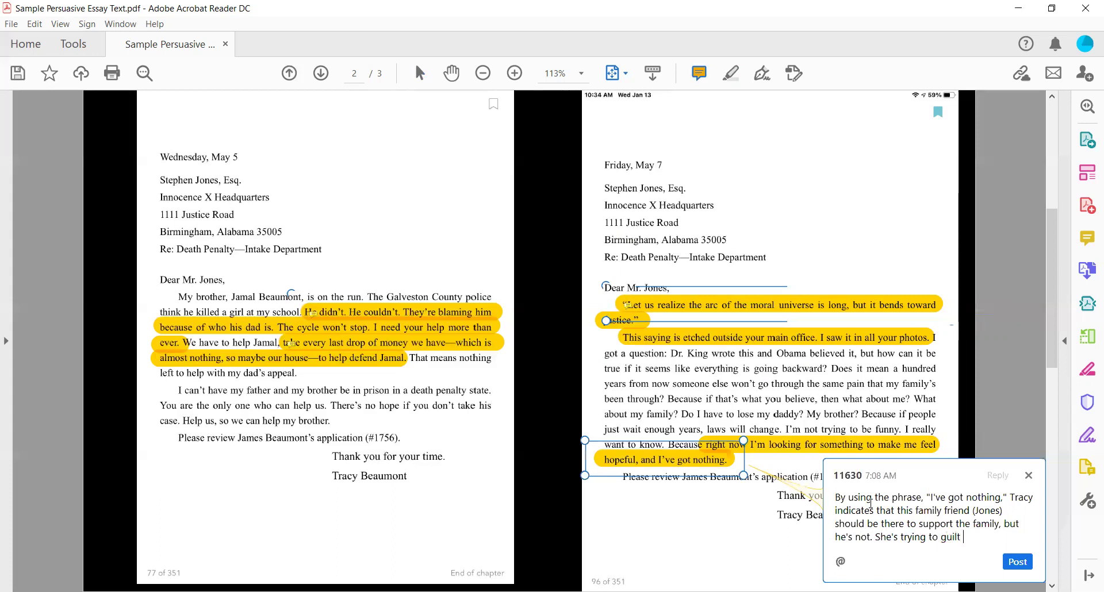
type("him into helping")
type(".")
left_click(1018, 562)
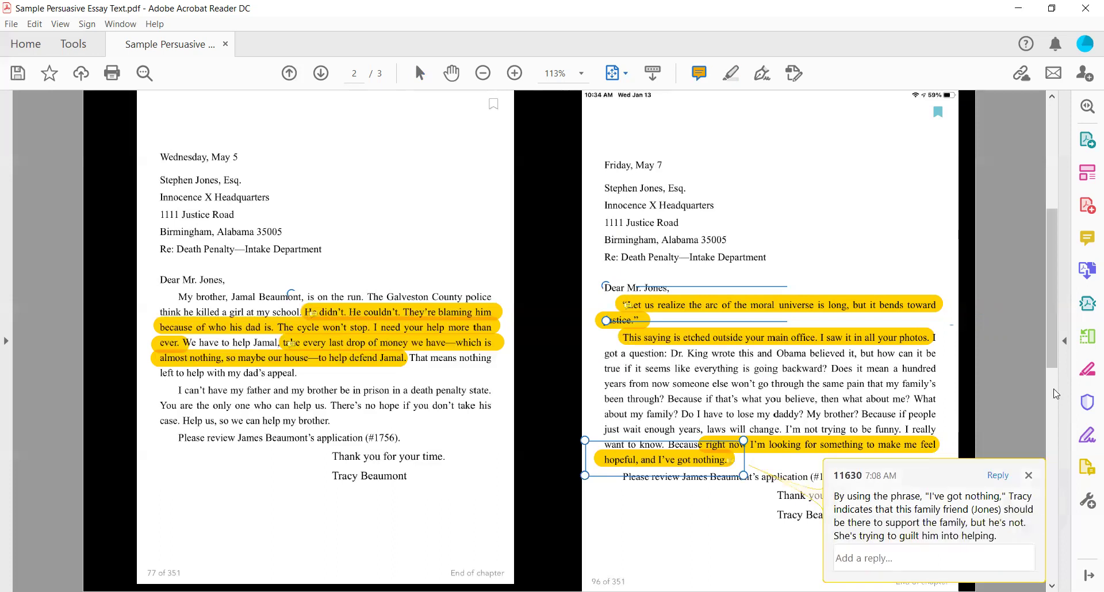
- Highlight "Bring back someone's daddy for me. Tell them you couldn't take my case, but I'm happy Innocence X took theirs." in the May 10 letter
left_click(1056, 409)
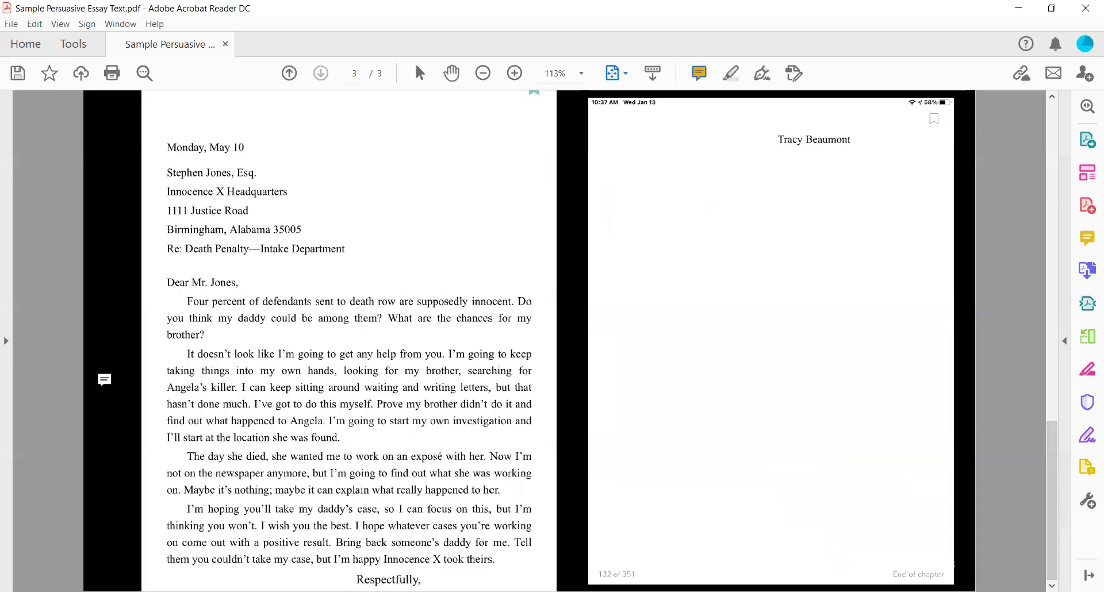
left_click(730, 73)
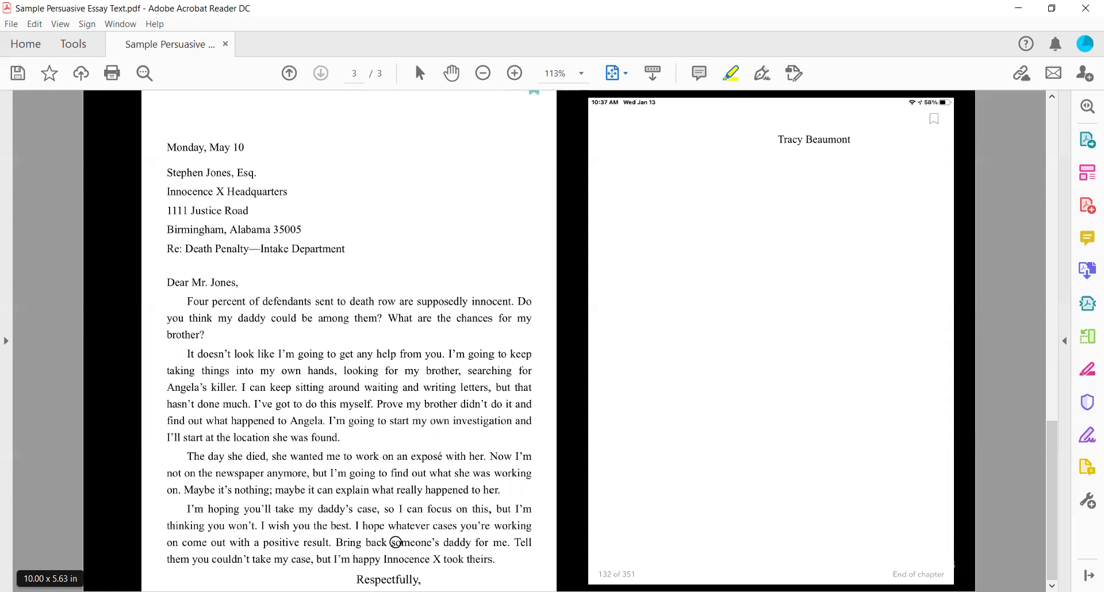
left_click_drag(337, 543, 536, 544)
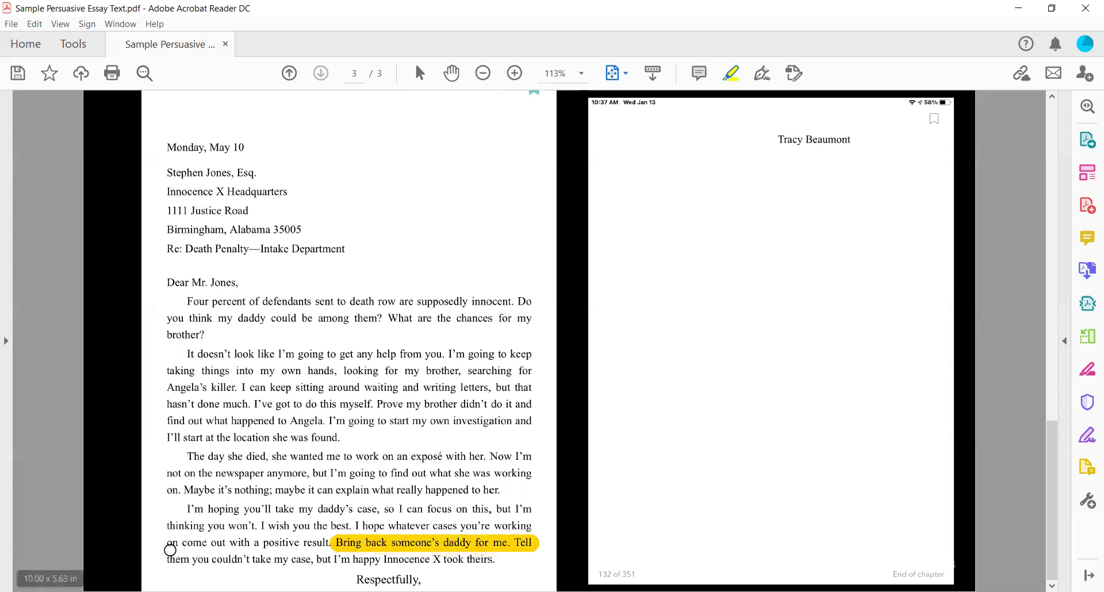
left_click_drag(168, 558, 498, 561)
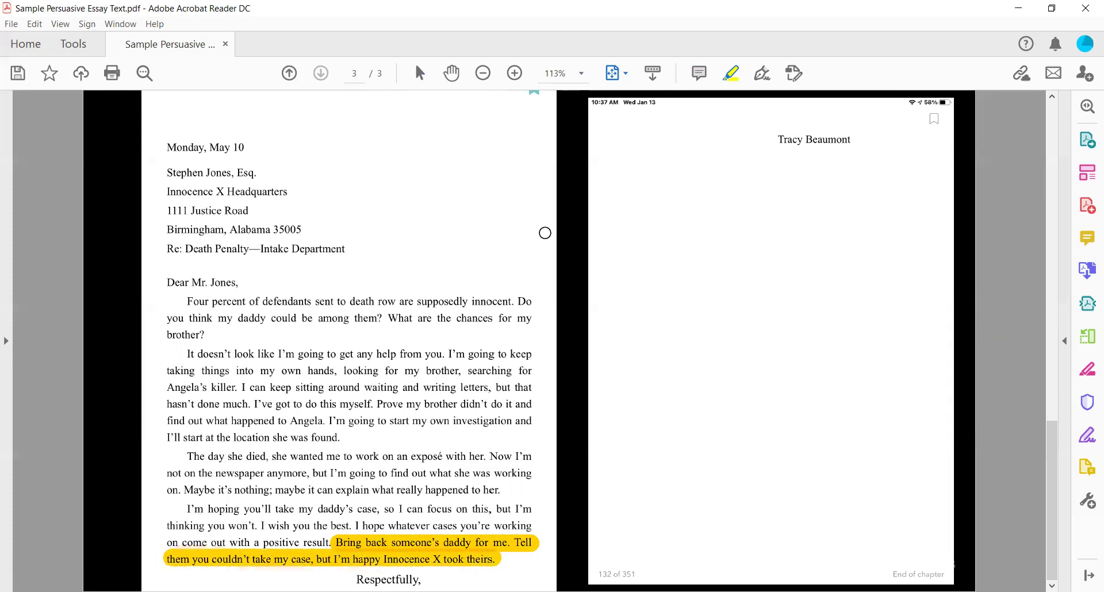
- Add a comment to the new May 10 highlight, starting with "This is kind of knife in the heart of" and the recipient's surname
left_click(699, 73)
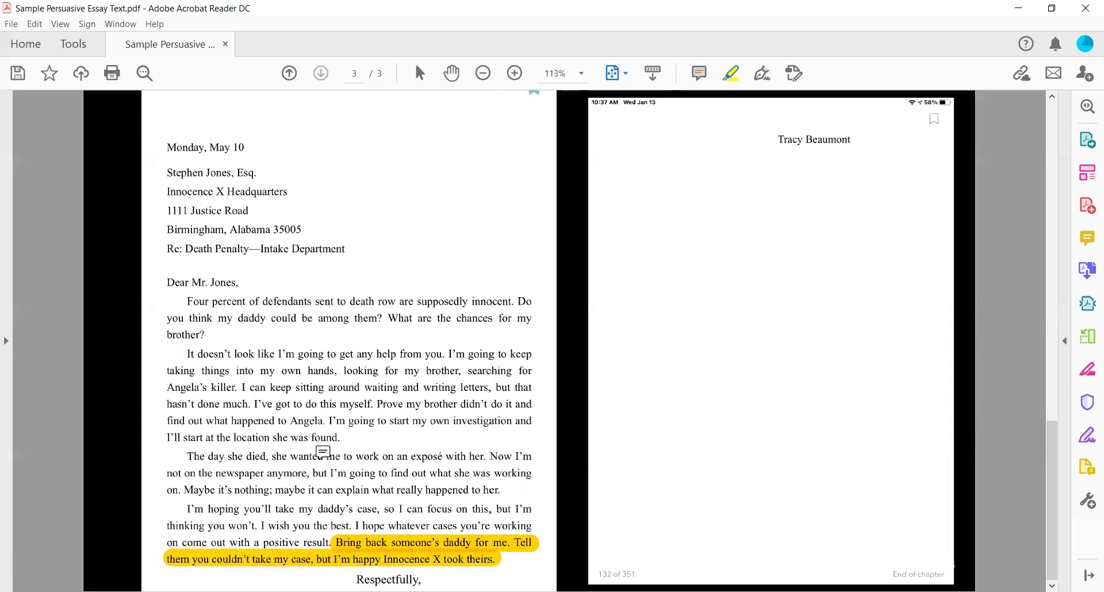
left_click(353, 559)
left_click(371, 525)
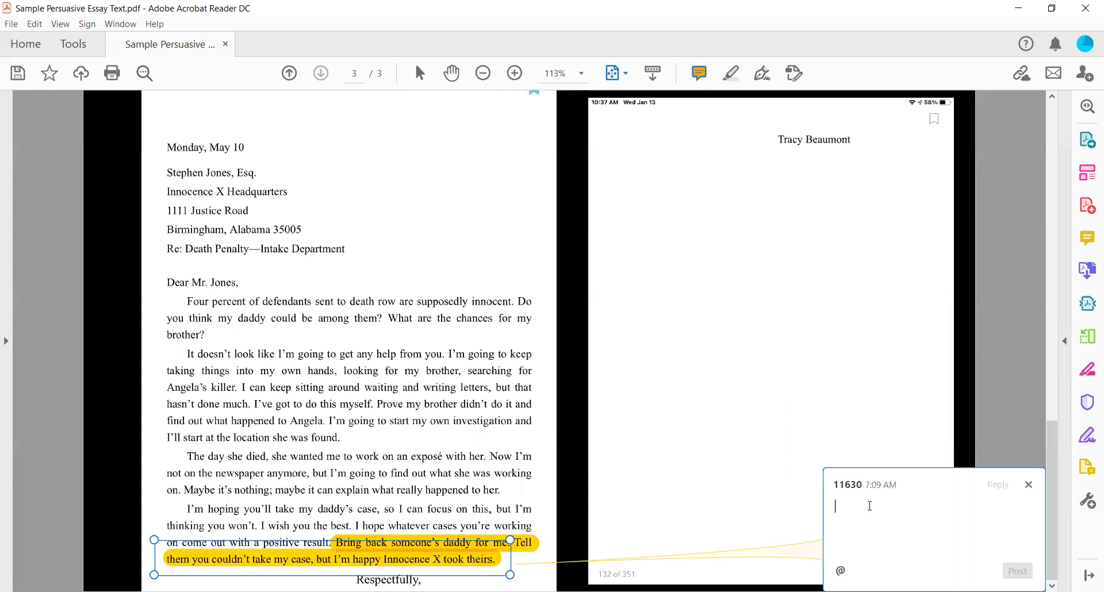
type("This is k")
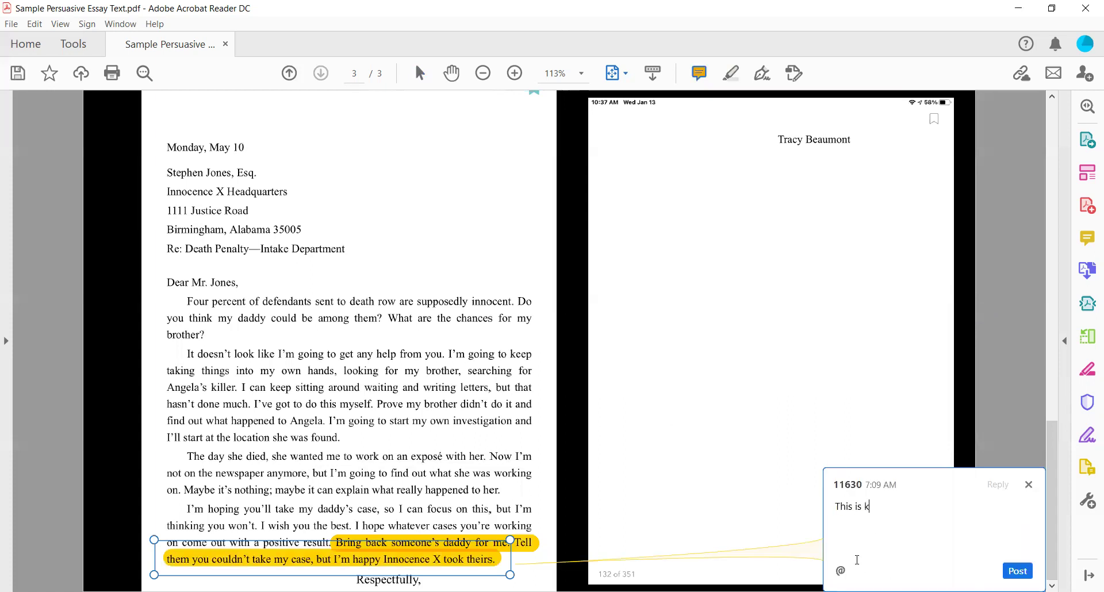
type("ind of knife in the heart of the")
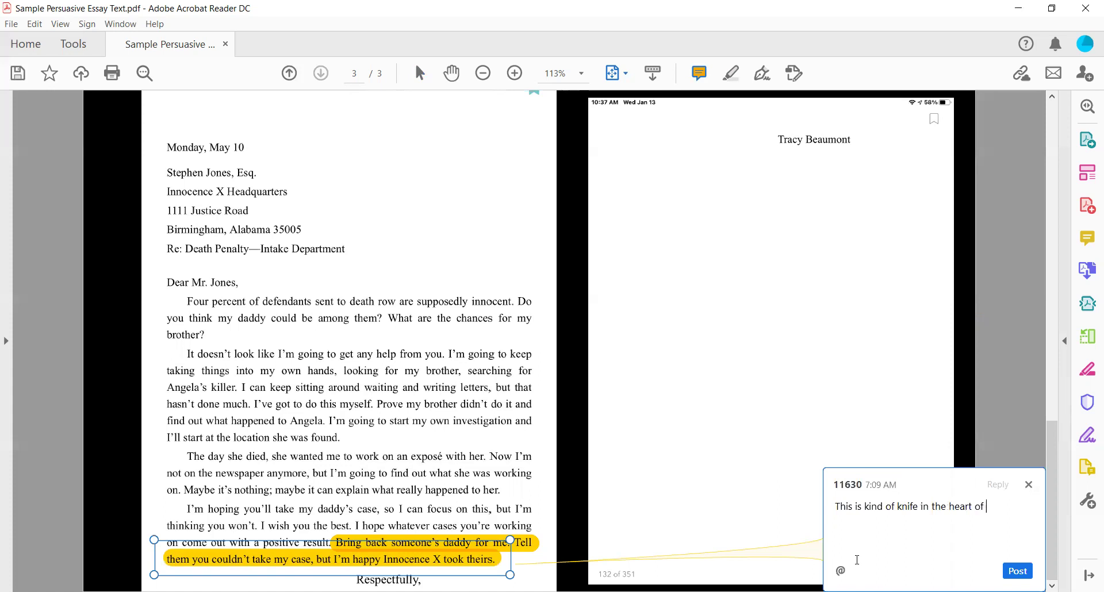
key("BackSpace")
key("BackSpace")
type("Jones.  ")
- Begin a second paragraph in the comment with "This is meant to cause a lot of guilt and frustration."
type("This is mean")
type("t to ")
type("cause")
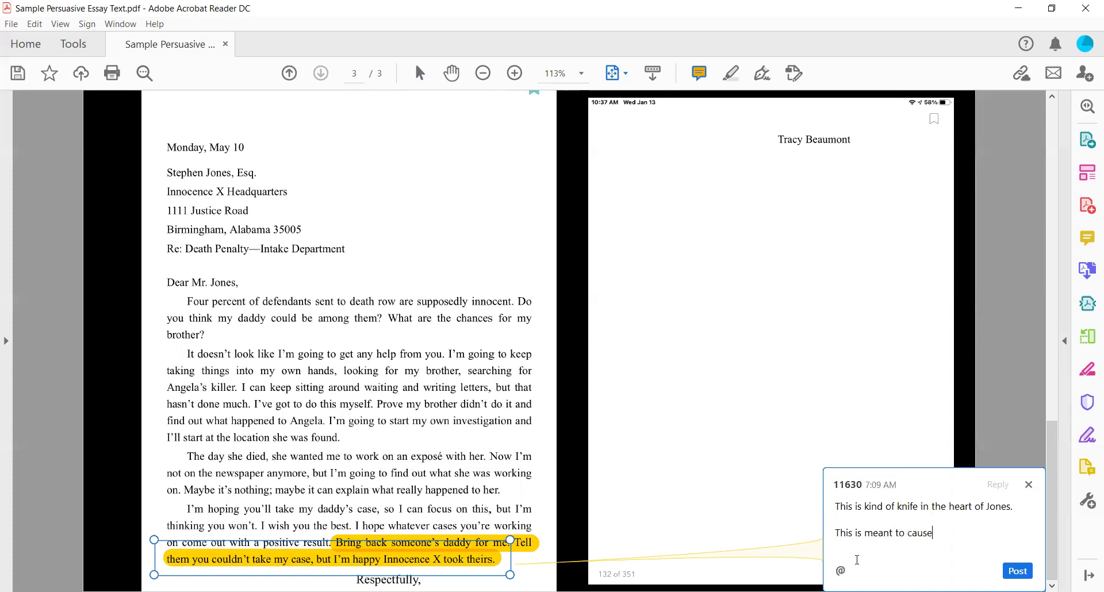
type(" a lot of guilt and frustration.")
- Add that "This places the weight of" the writer's "dad's death on" the recipient, and open the following sentence with "Since"
type("This places the e")
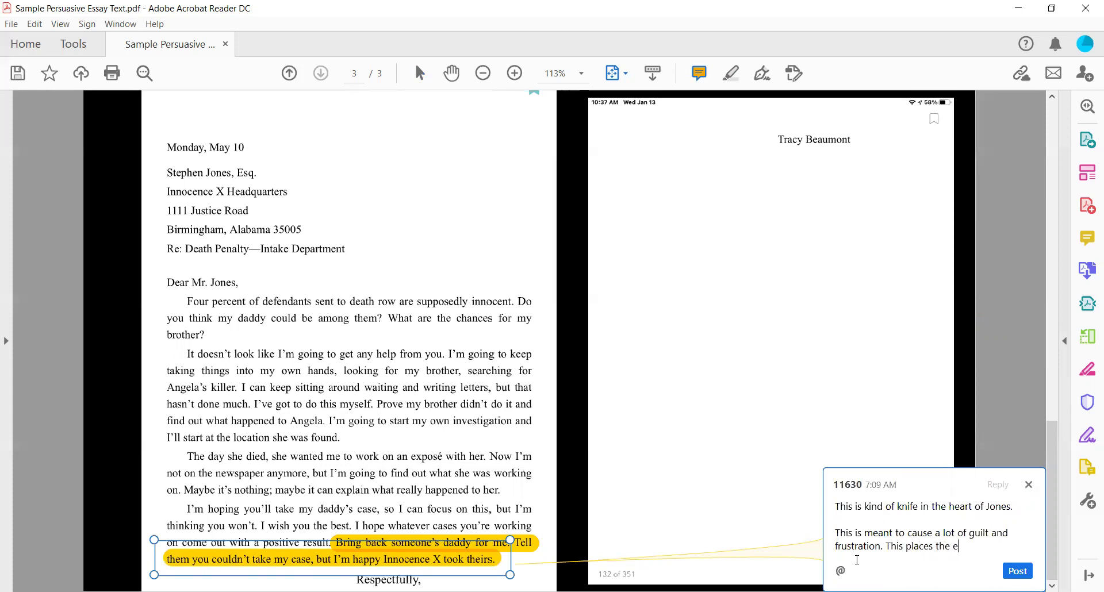
key("BackSpace")
type("weight of Tracy's dad's death ")
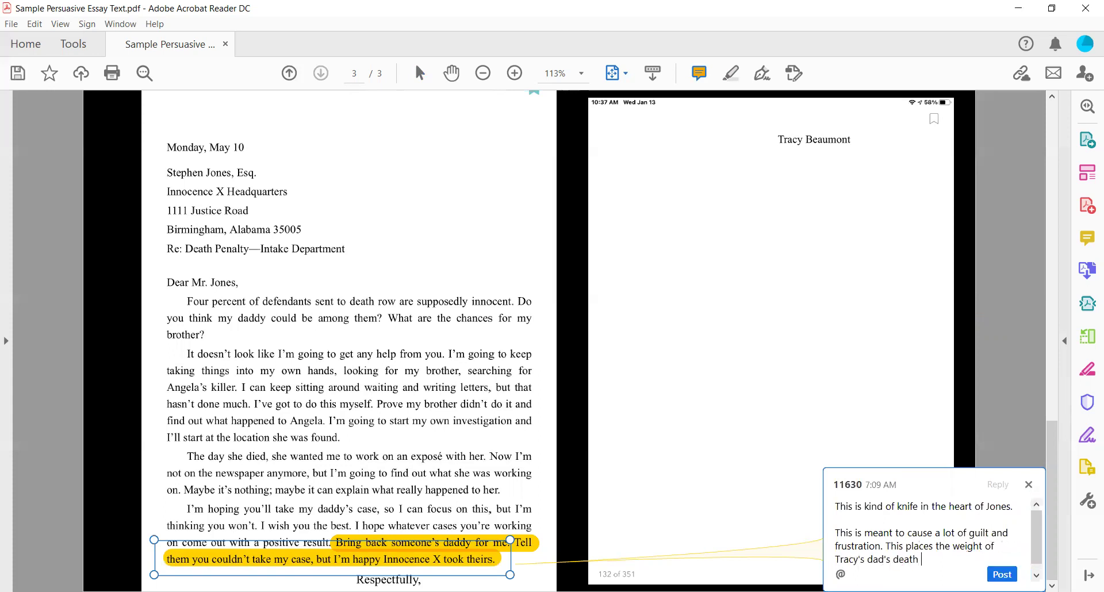
type("on Jones. Since he")
key("BackSpace")
key("BackSpace")
- Continue the sentence, saying the recipient "wouldn't take the case" and the writer's "dad is likely going to" die
type("Jones wouldn't take the ")
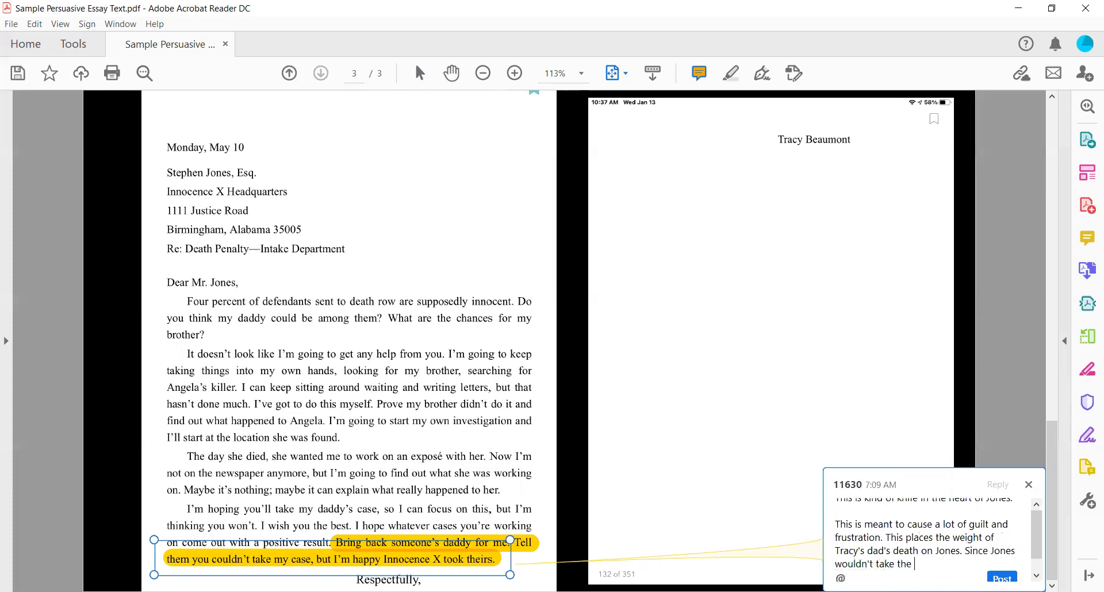
type("case, Tracy's ")
type("dad is likely")
type(" going to d")
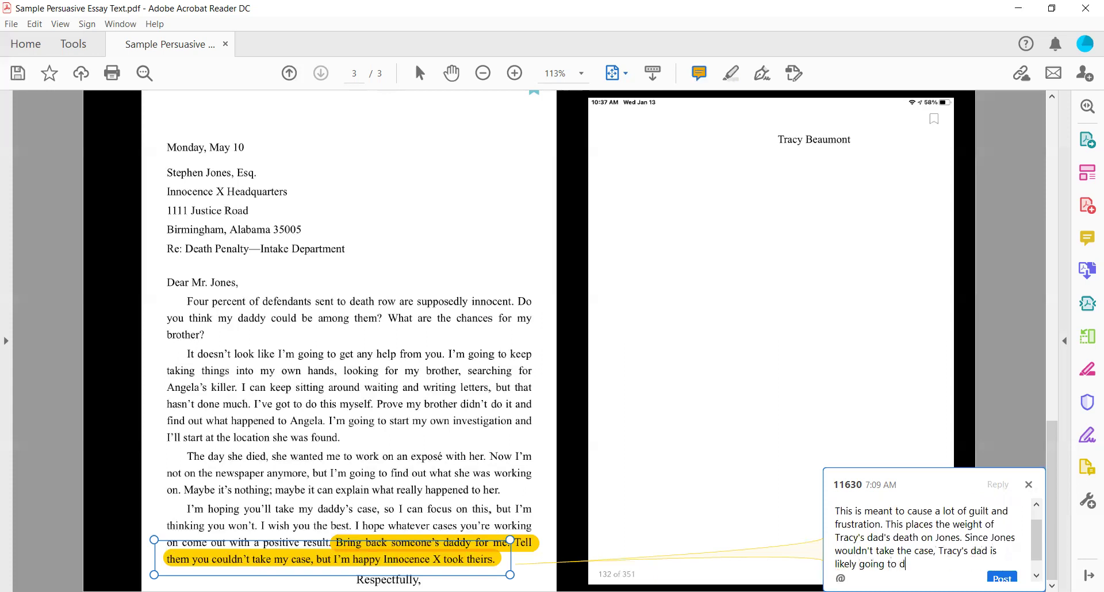
- Close with "If" the recipient "had stepped in, maybe it could have been prevented." and post the comment
type("ie. If Jones had stepped")
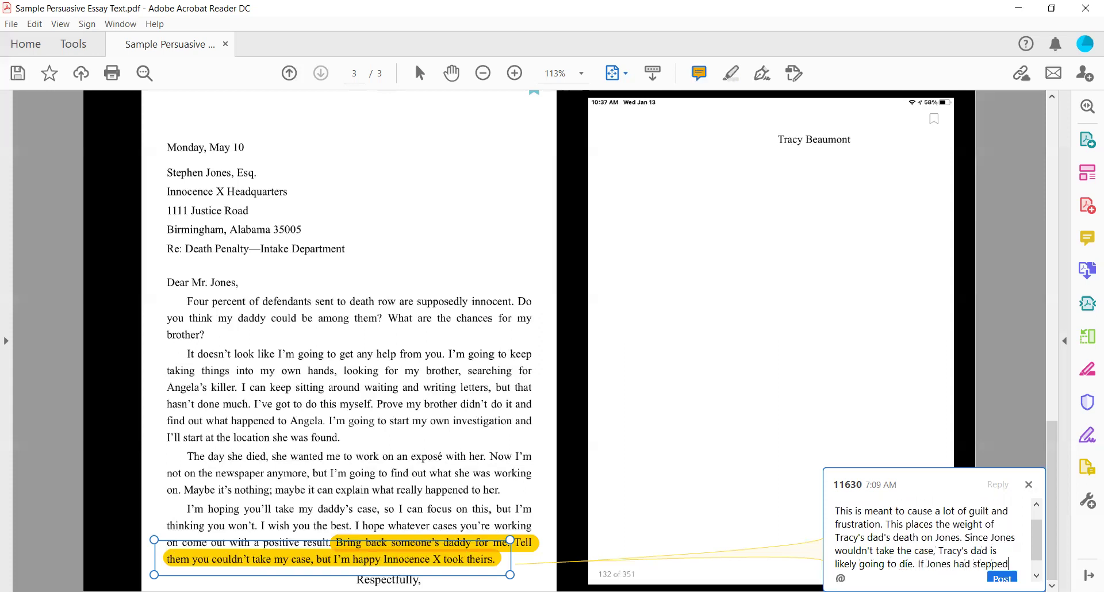
type(" in, m")
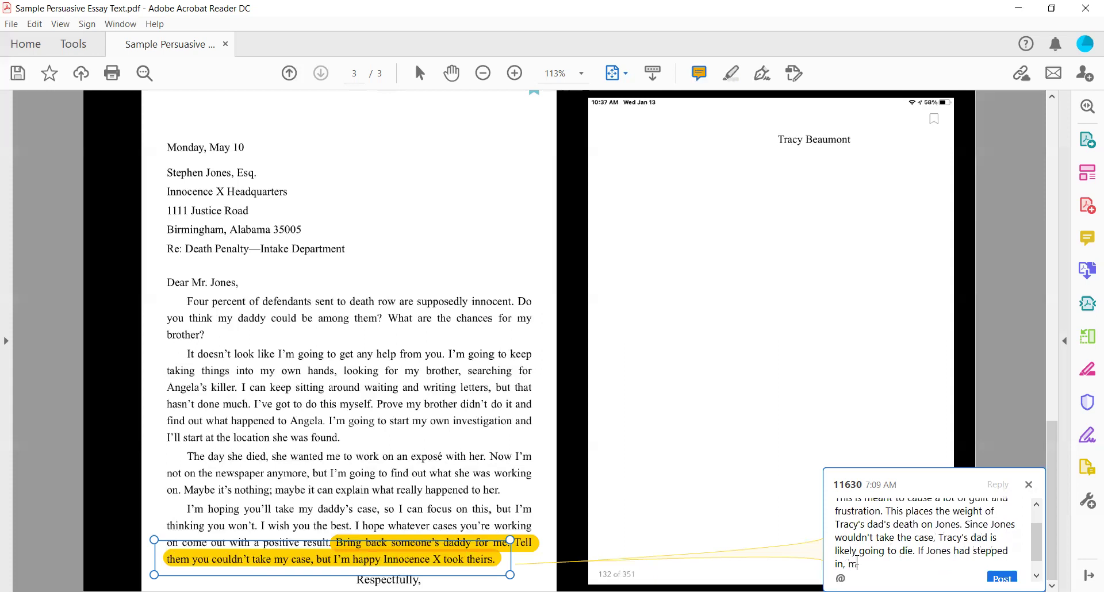
type("aybe it could have been prevented.")
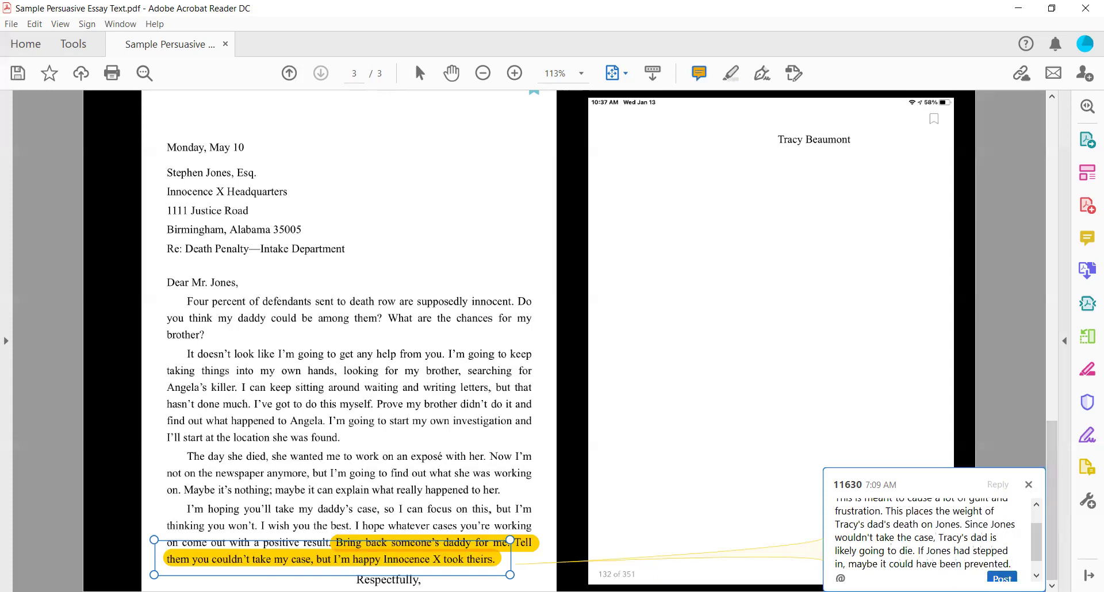
left_click(1002, 577)
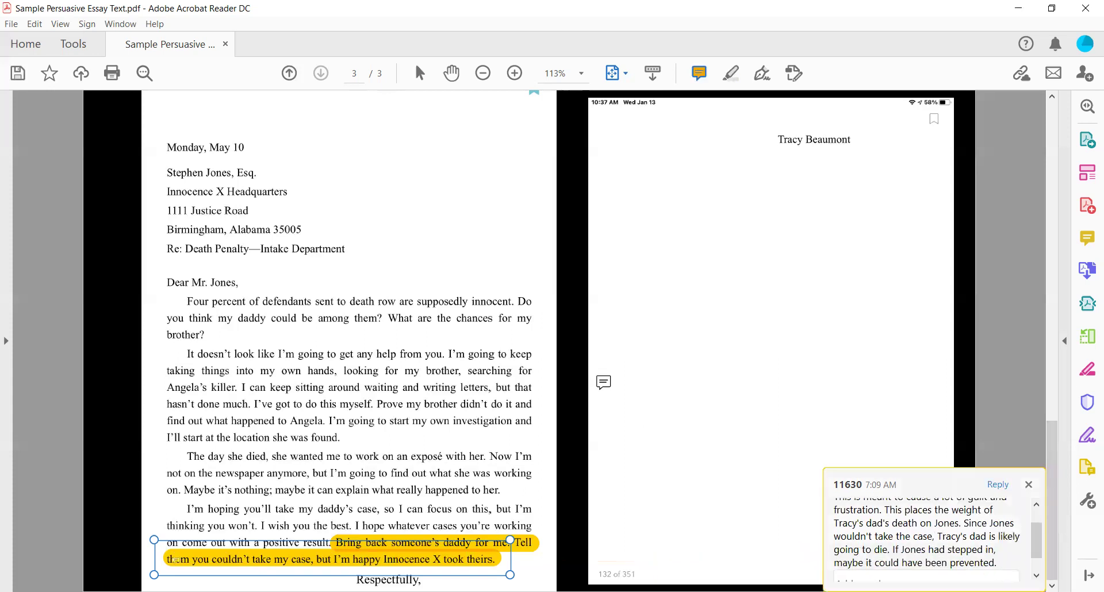
- Return to the first page to review the comments on the April 23 and May 1 letters
left_click(1054, 181)
left_click(1054, 181)
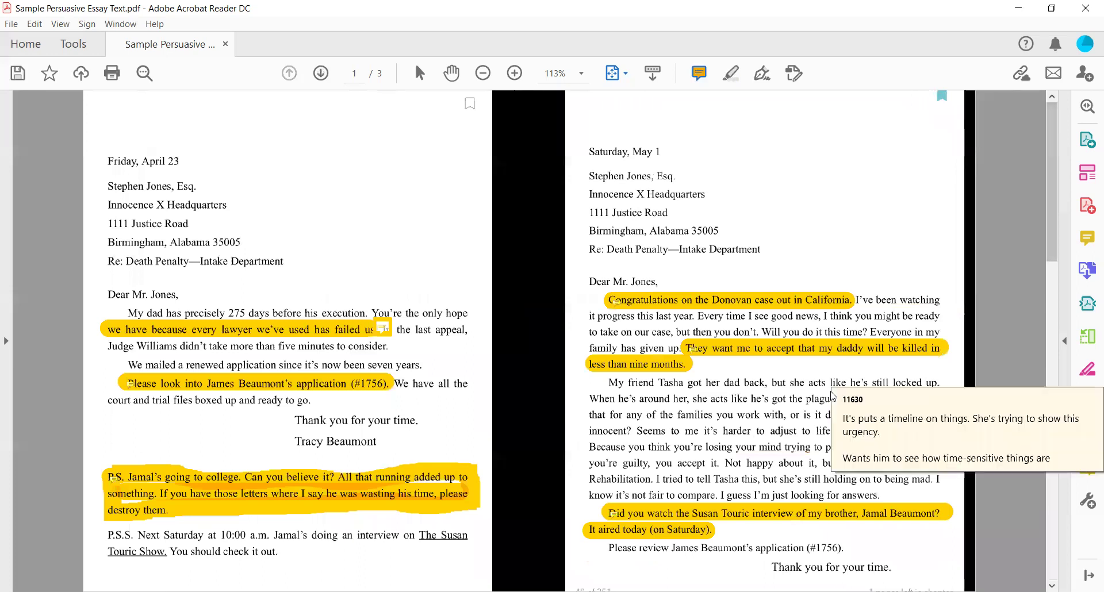